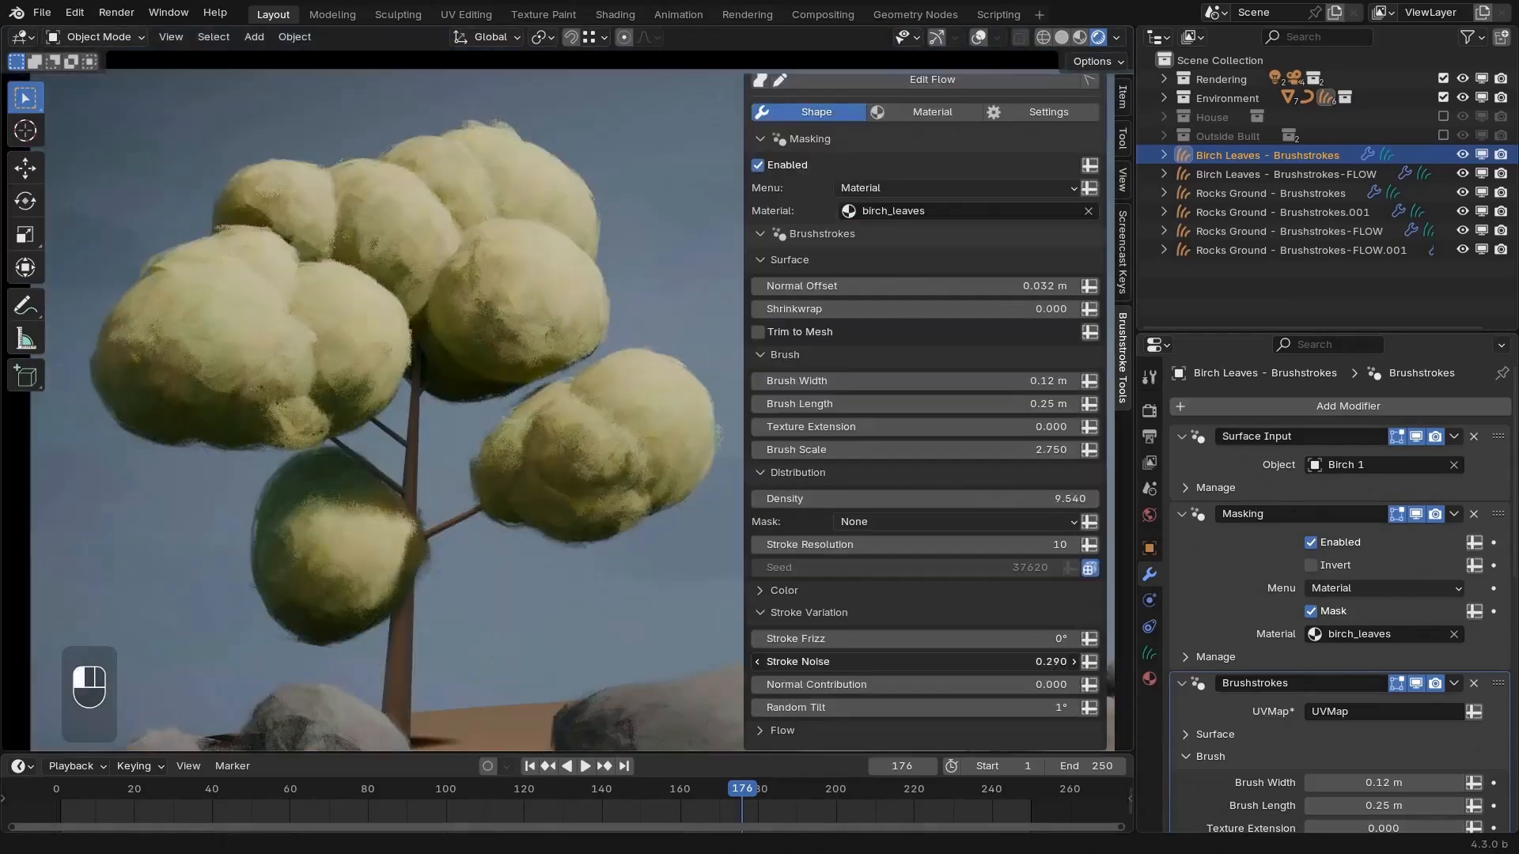
- Adjust the Normal Contribution in the stroke variation of the birch leaves brushstrokes
left_click_drag(973, 684, 1005, 707)
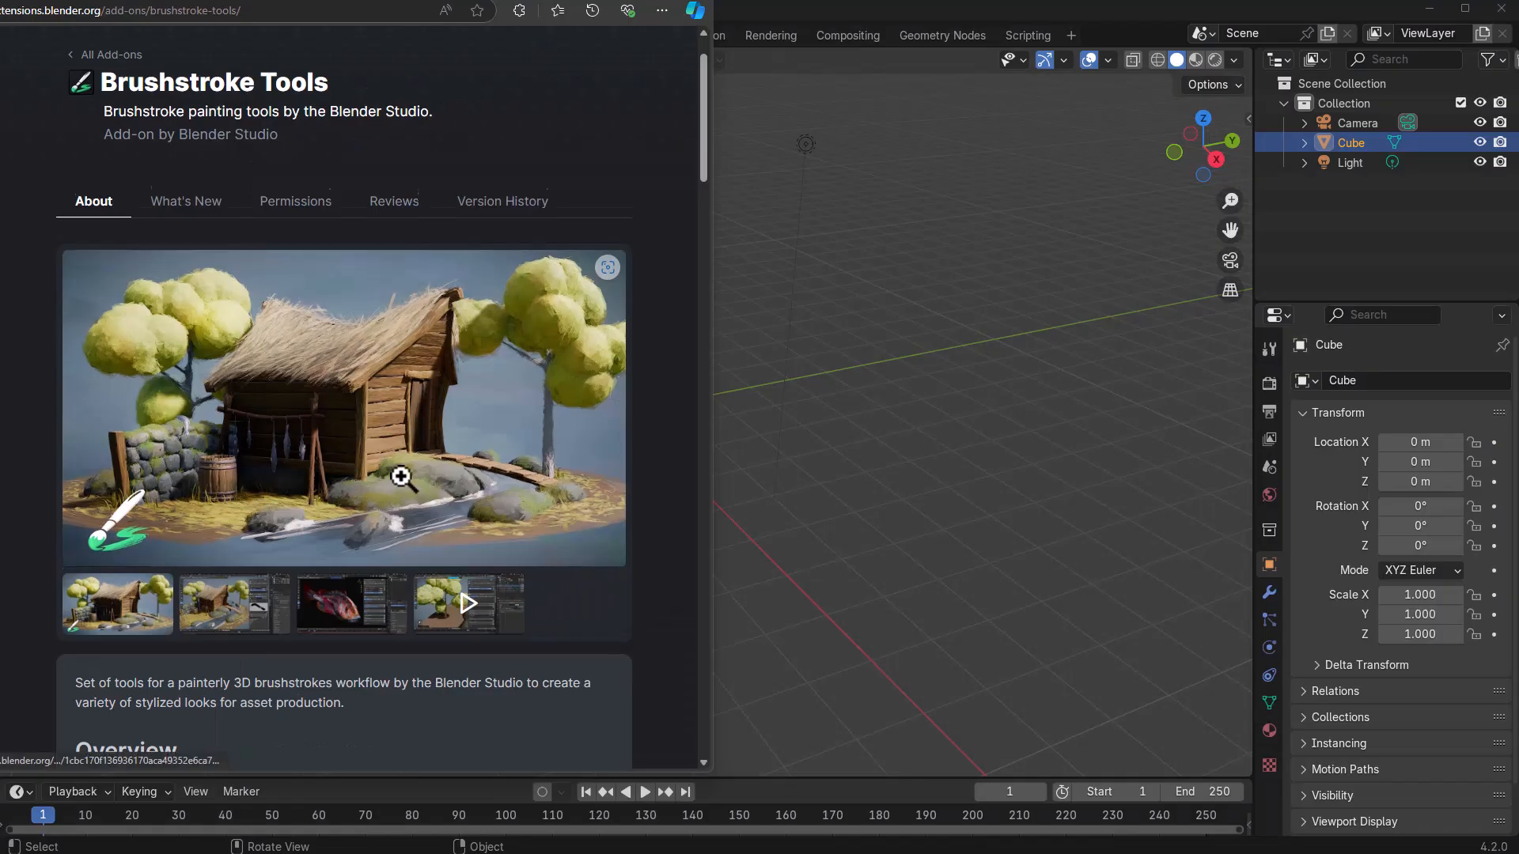
- Get the Brushstroke Tools add-on from its extensions page into Blender, and confirm installing it with Enable Add-on checked
scroll(404, 491, "down", 15)
scroll(404, 504, "down", 10)
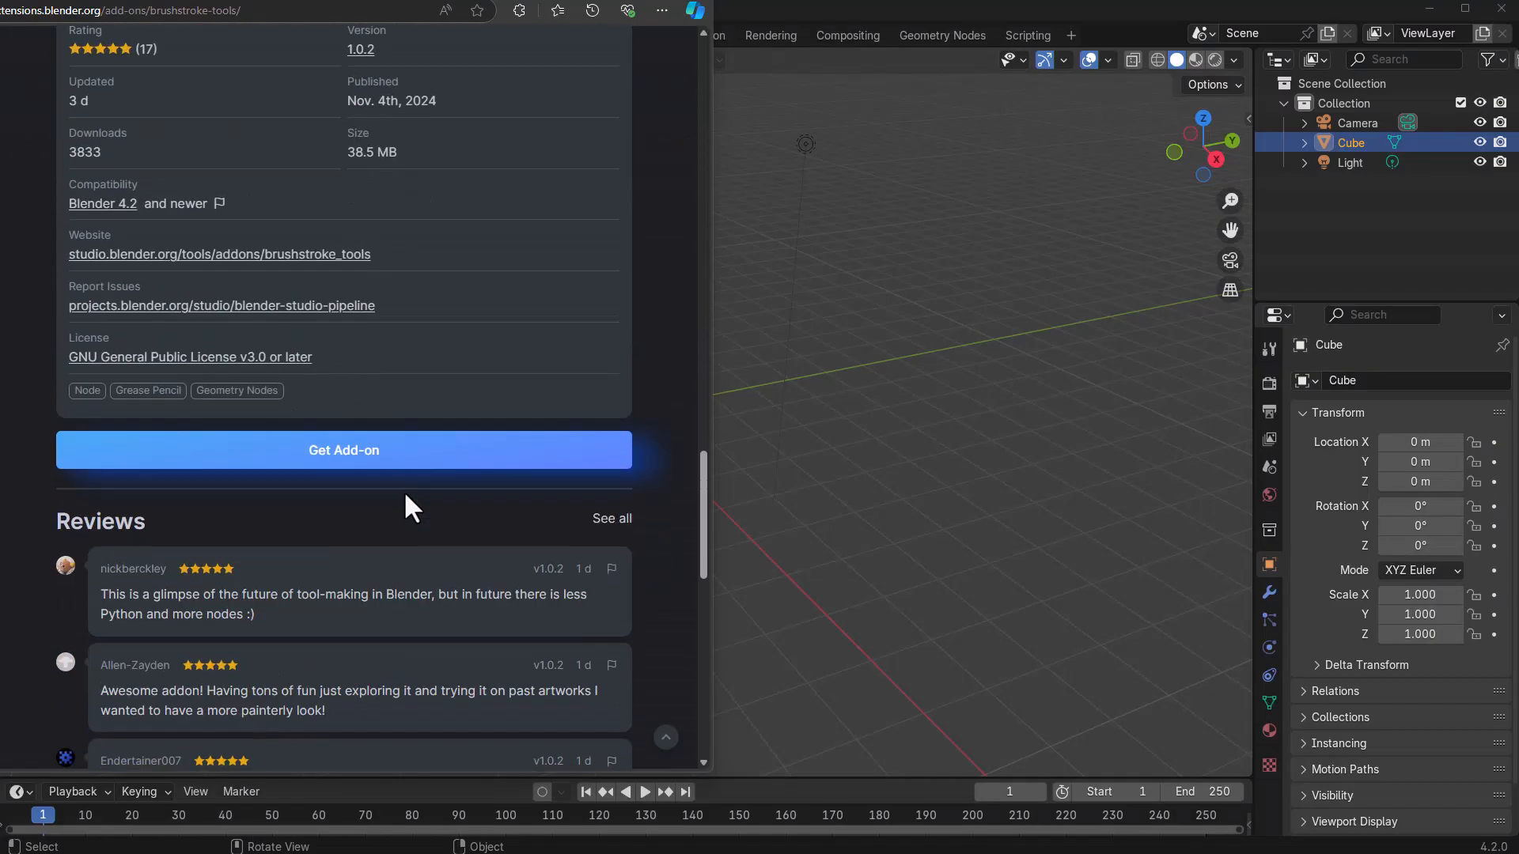
scroll(353, 552, "up", 3)
left_click_drag(353, 685, 912, 599)
left_click_drag(902, 524, 903, 517)
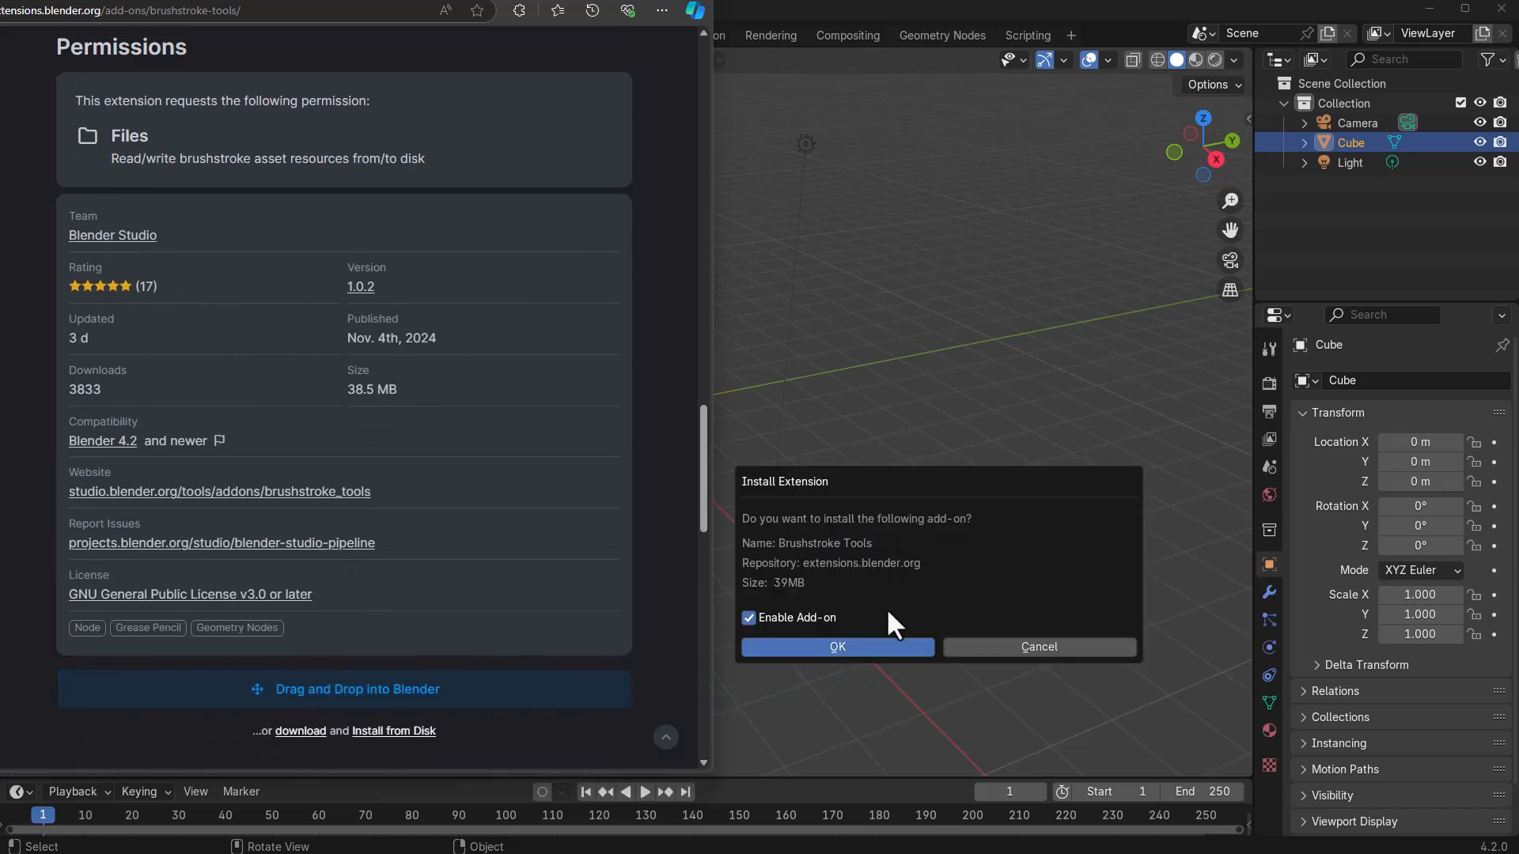
left_click(872, 648)
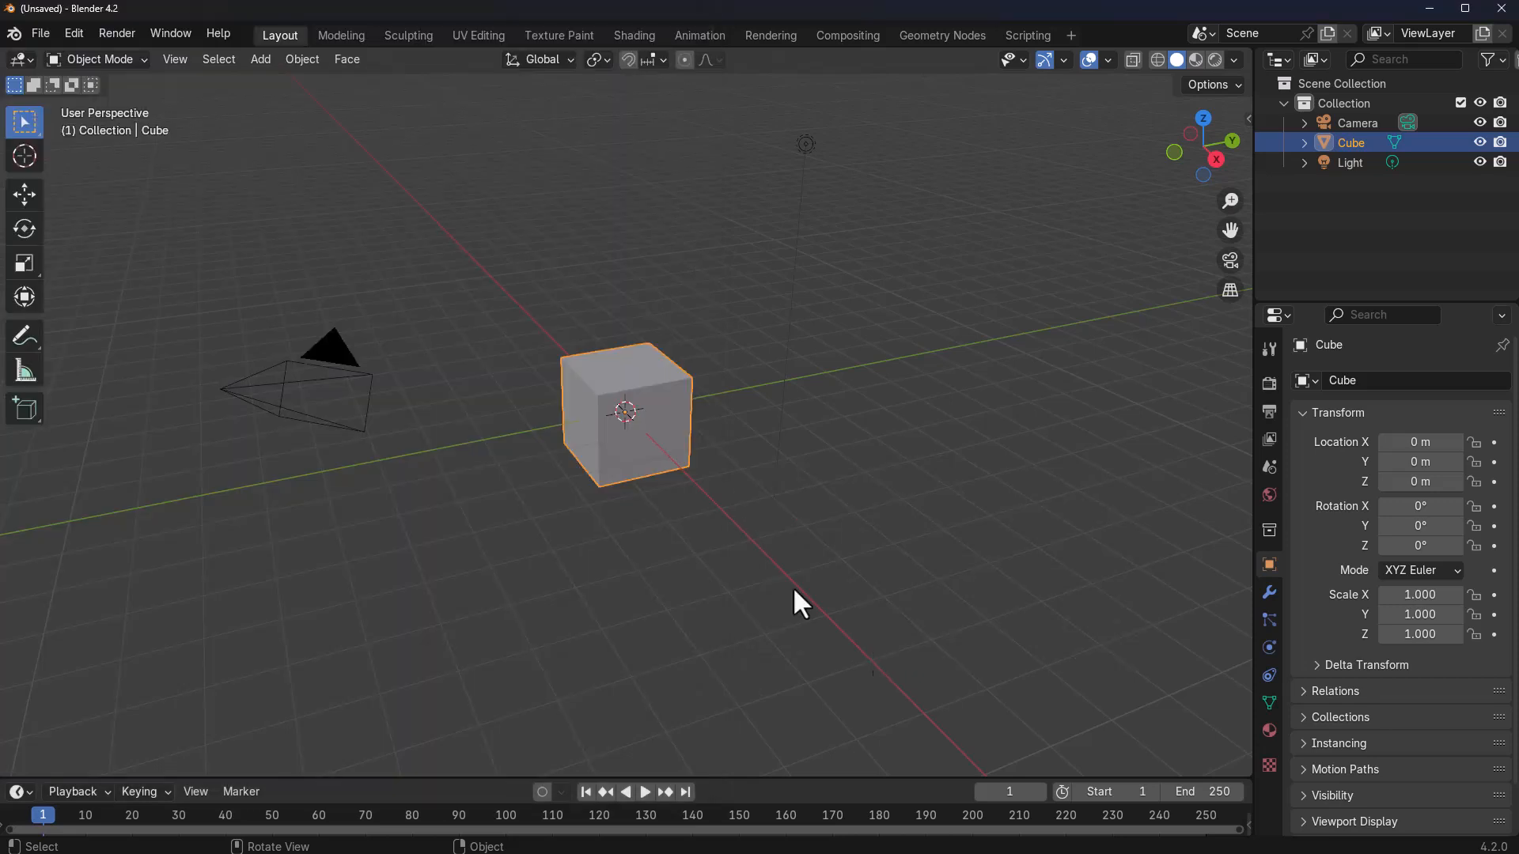
- Install Brushstroke Tools from the available extensions in the Blender preferences
left_click(74, 35)
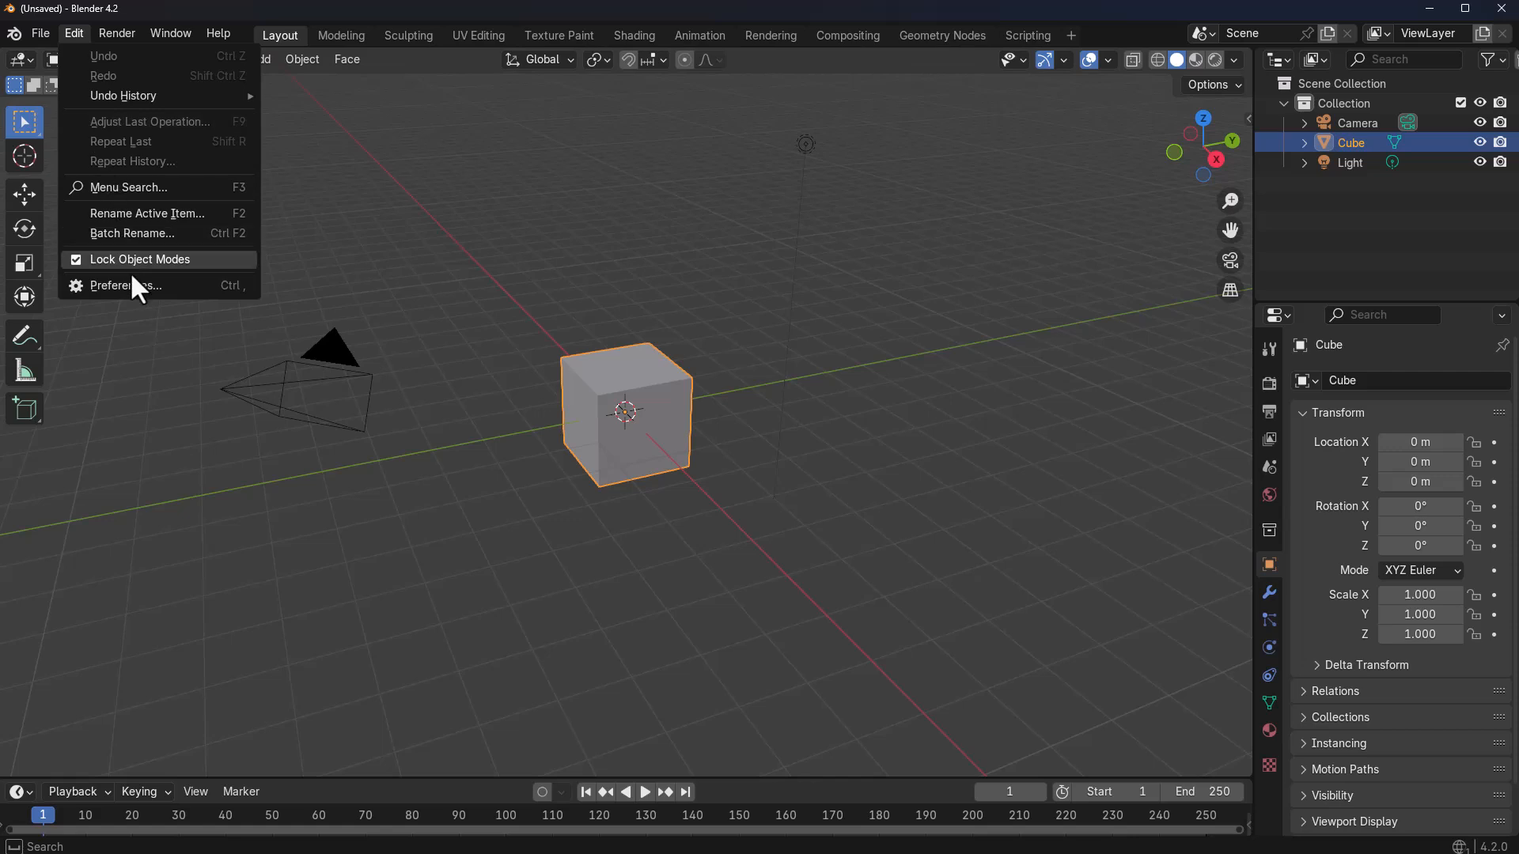
key("Return")
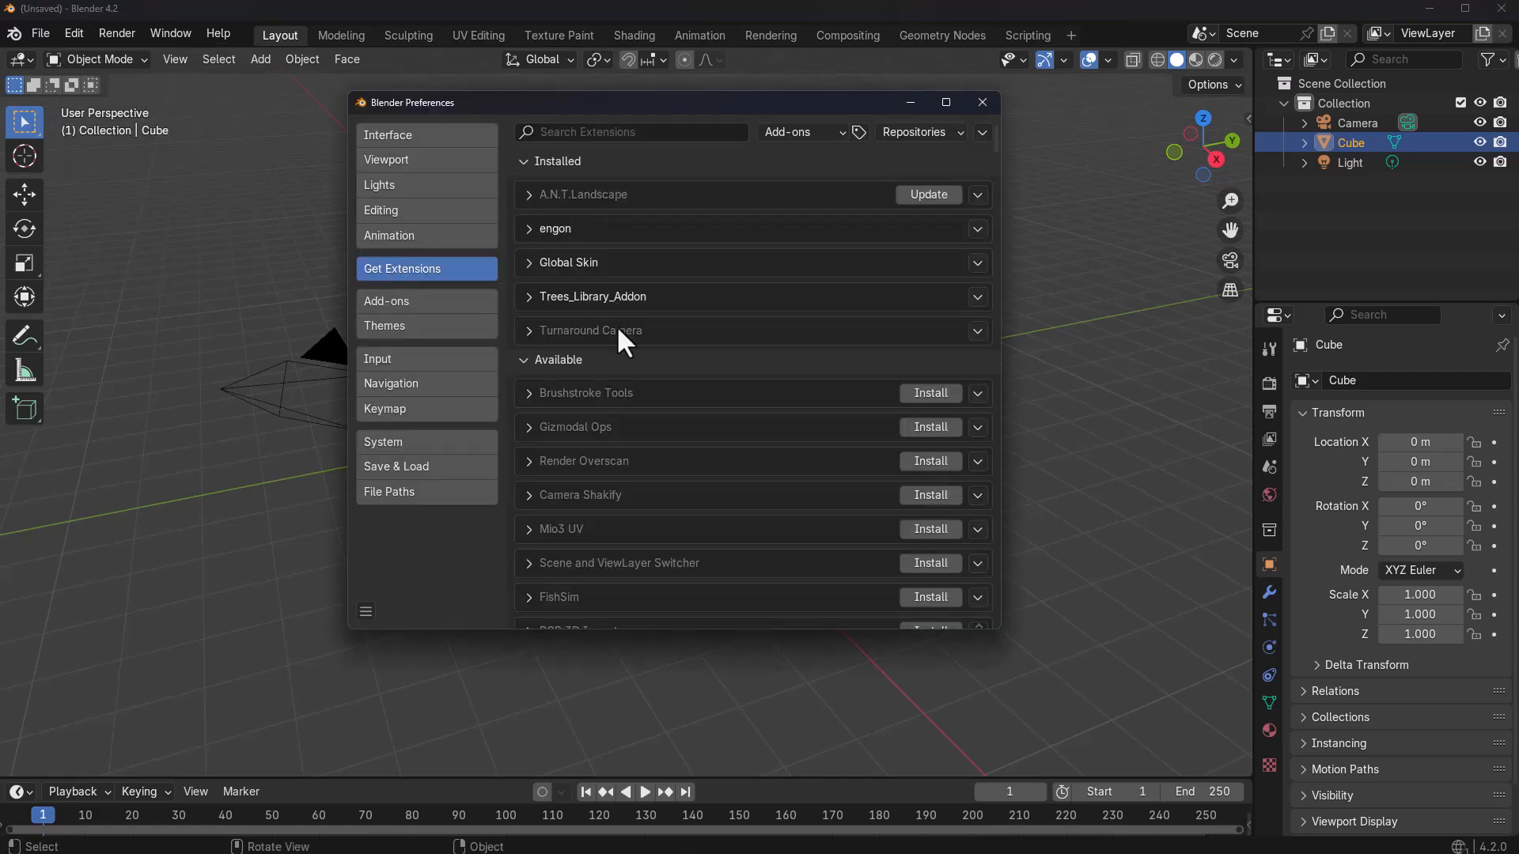
left_click(929, 393)
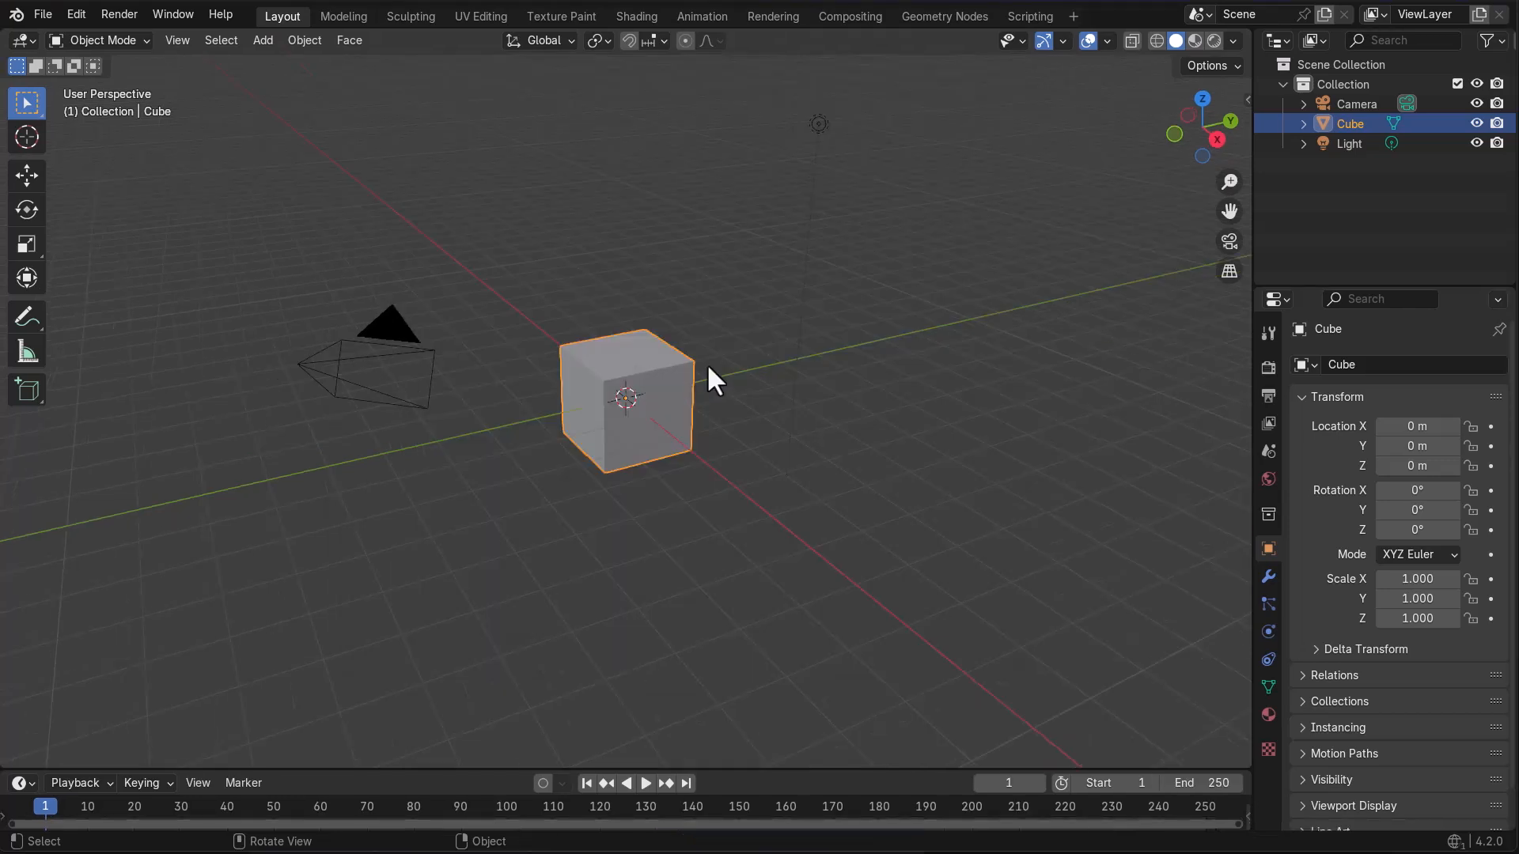
- Show the Brushstroke Tools controls in the 3D viewport's sidebar
key("n")
scroll(1244, 538, "down", 3)
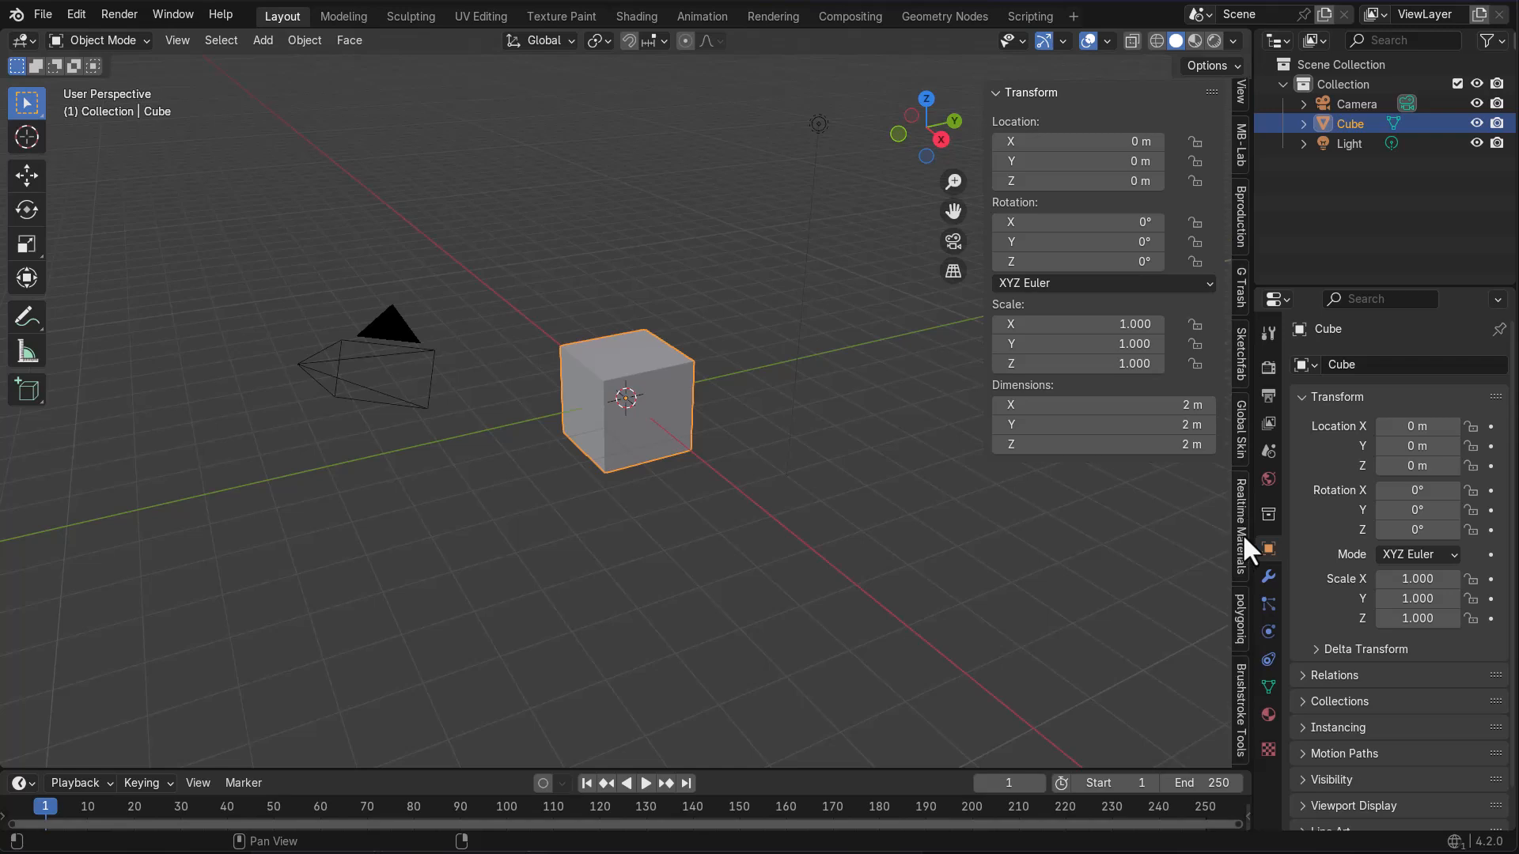
left_click(1242, 712)
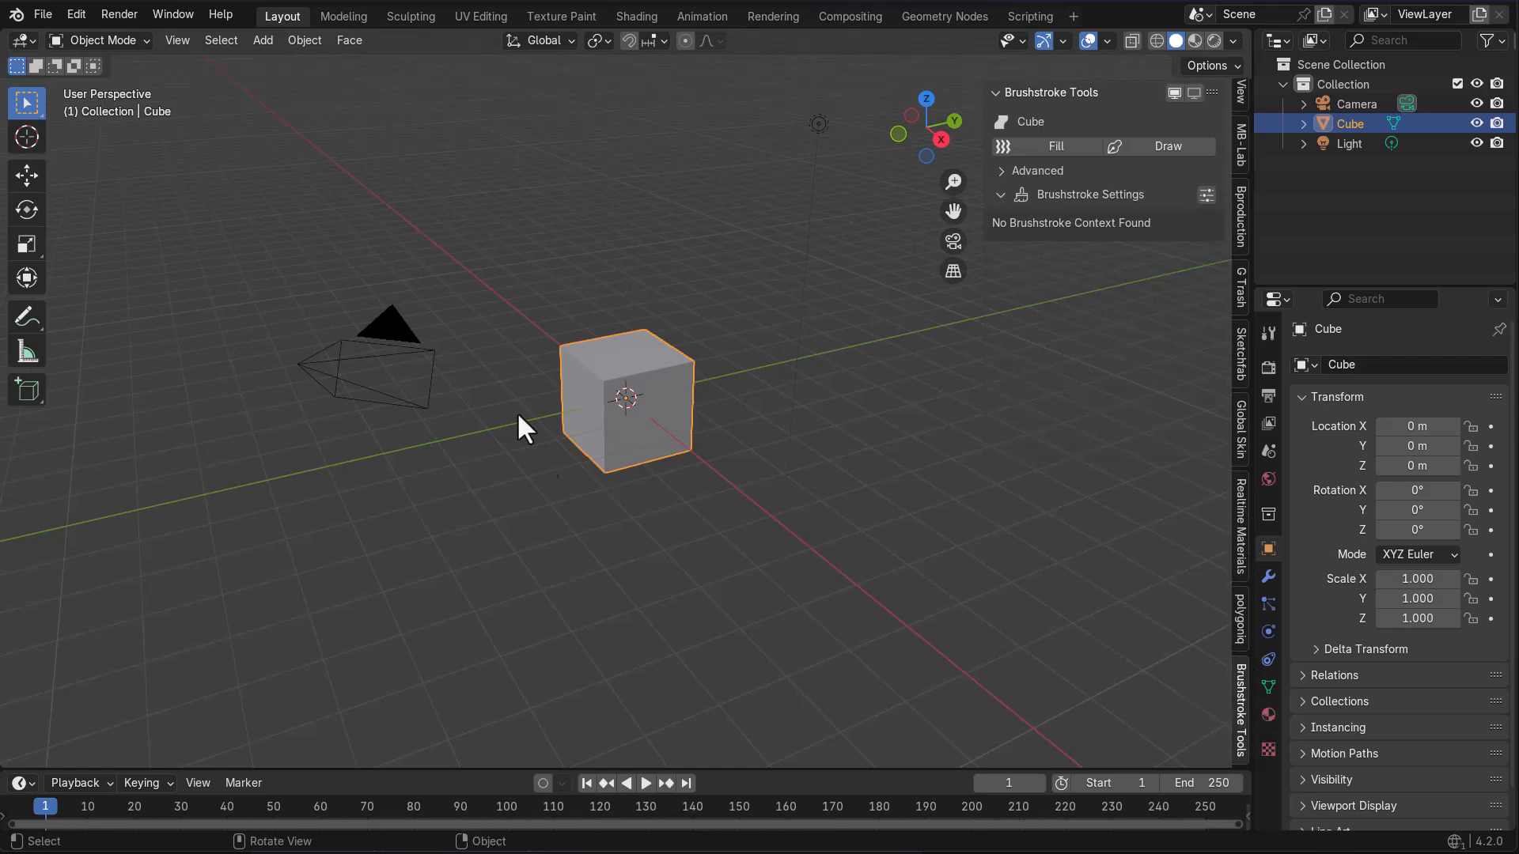
- Delete the default cube and add a Monkey mesh in its place
scroll(554, 396, "up", 5)
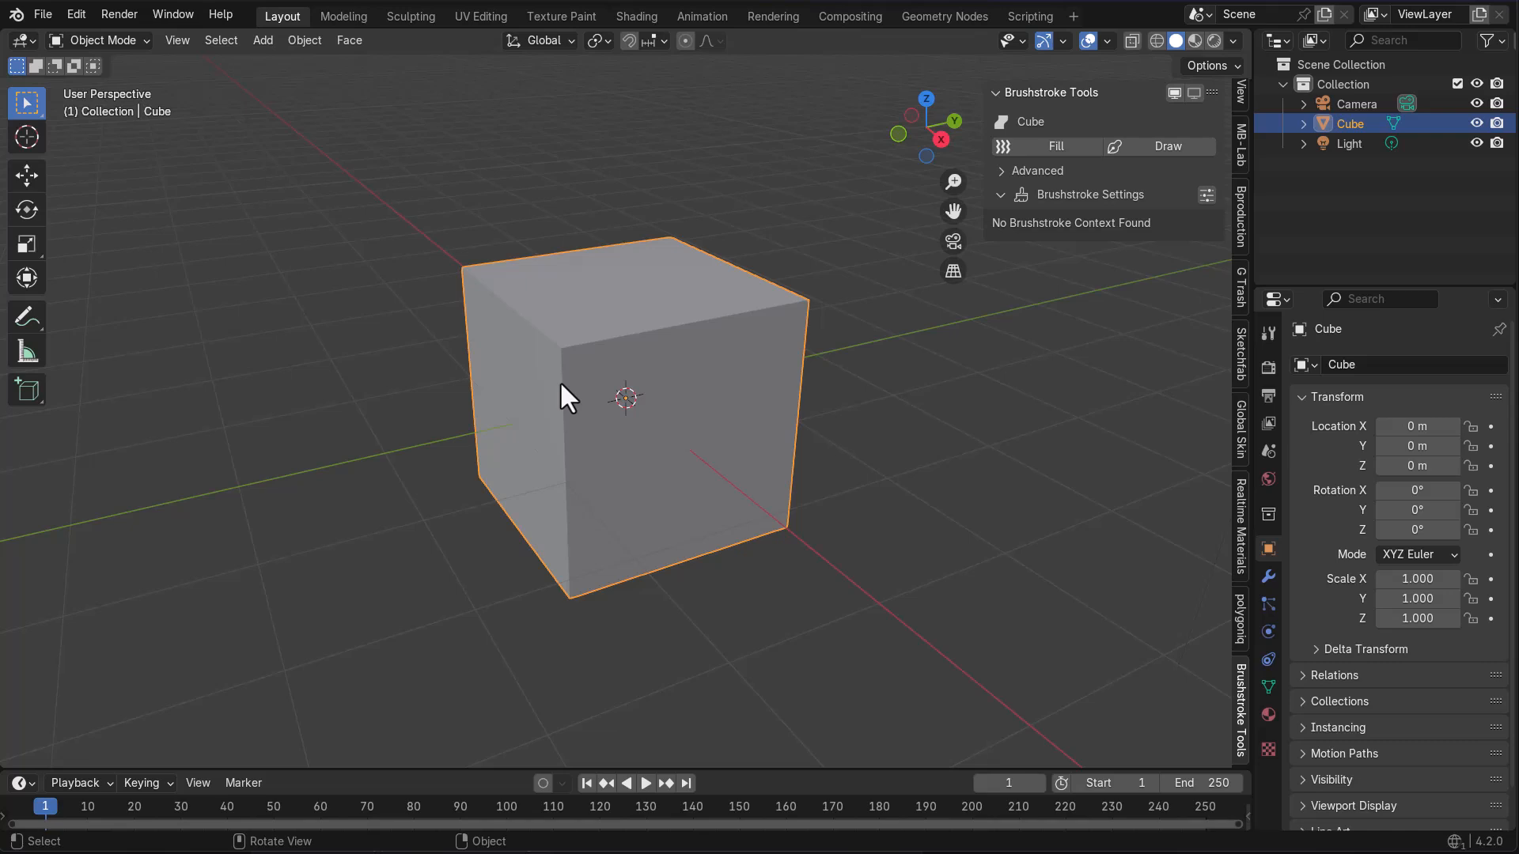
key("Delete")
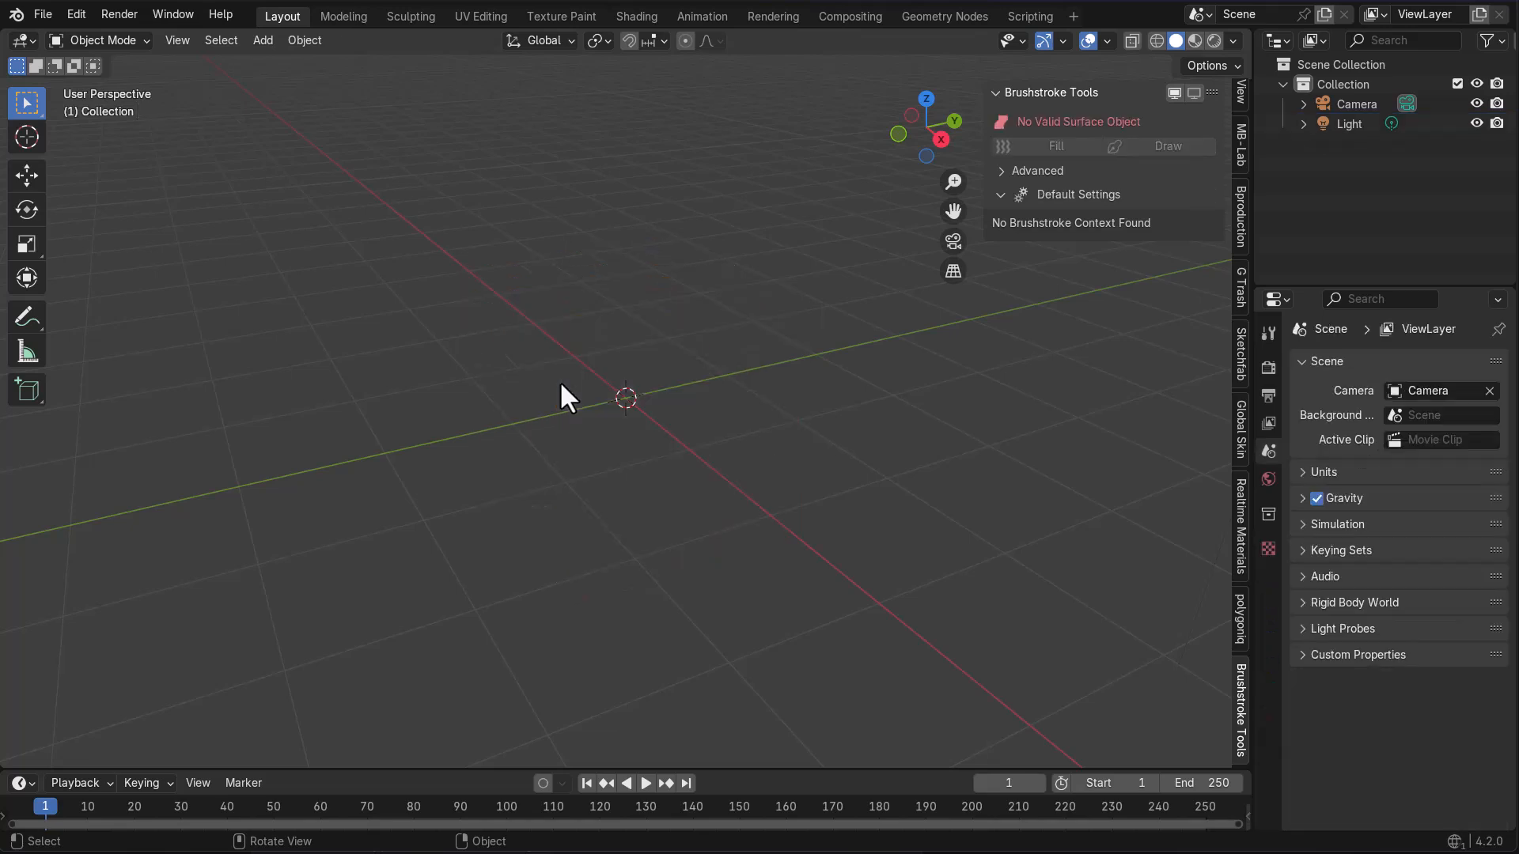
key("shift+a")
mouse_move(587, 424)
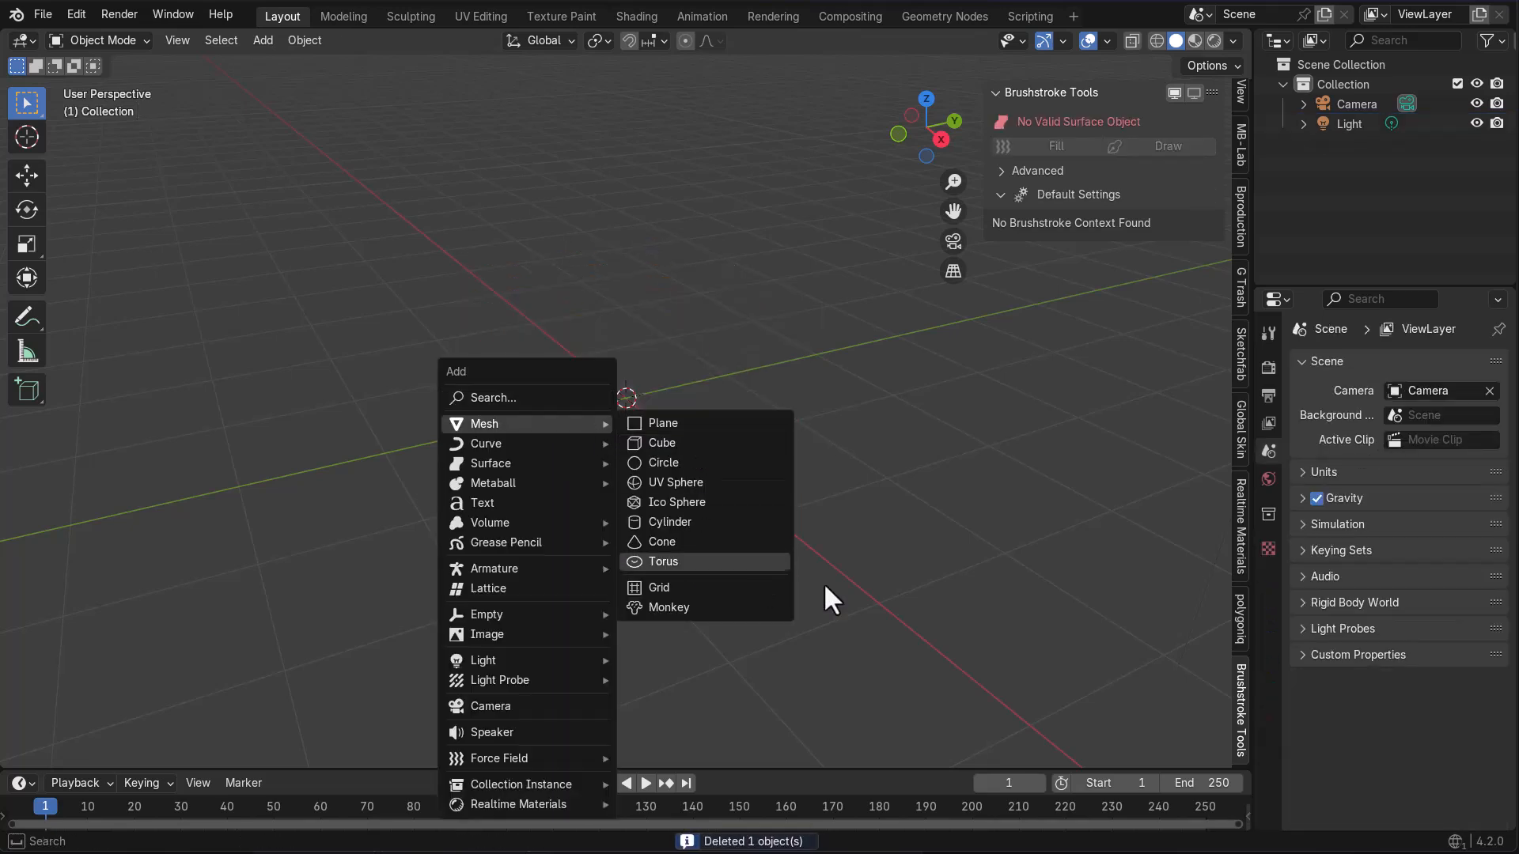
left_click(743, 608)
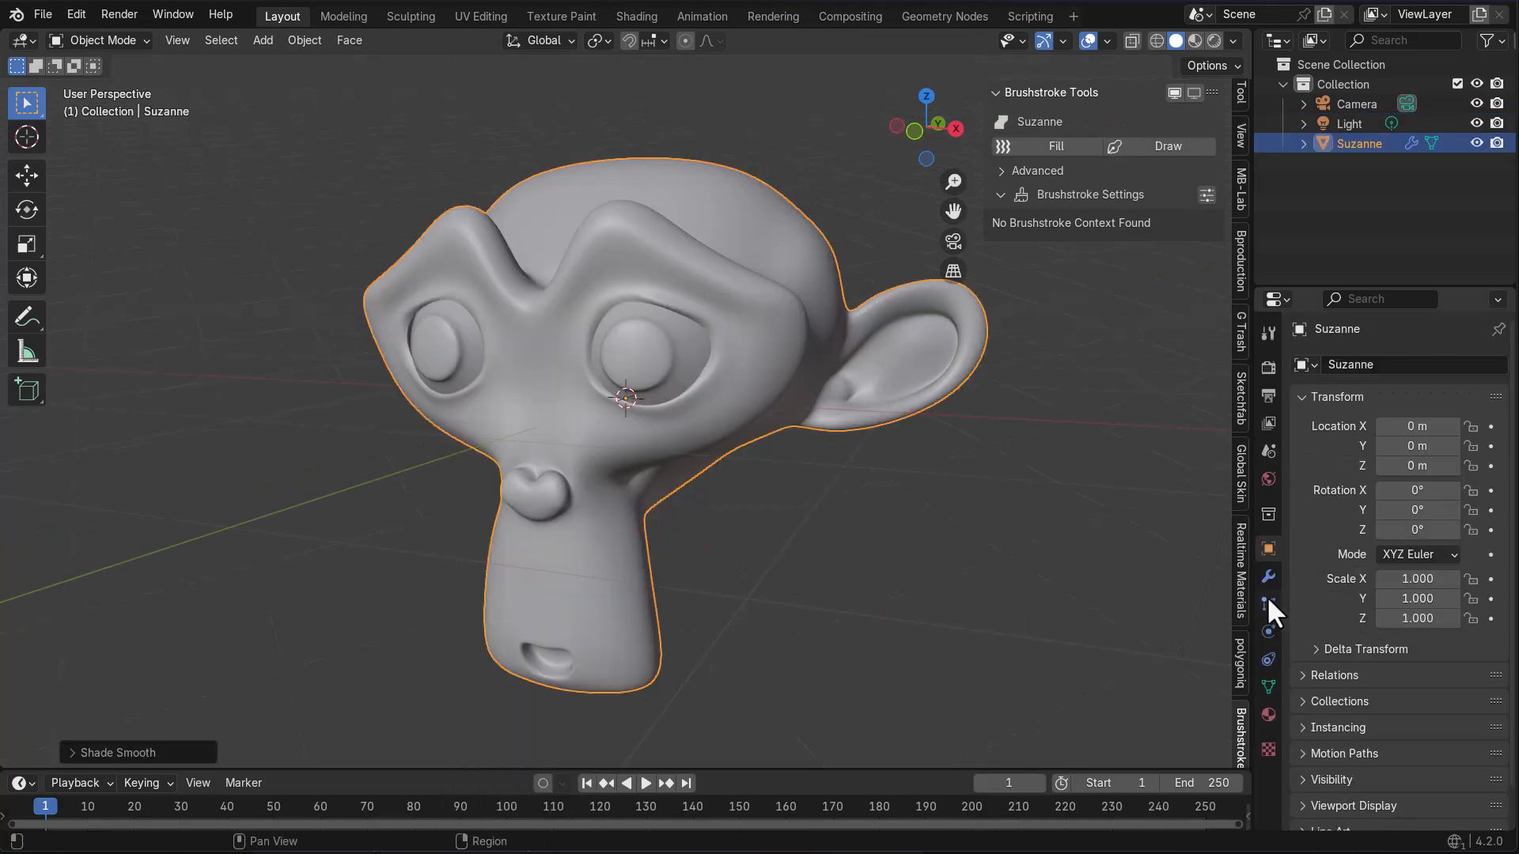
- Apply the monkey's Subdivision modifier and fill its surface with brushstrokes, ready for flow editing
left_click(1270, 577)
key("ctrl+a")
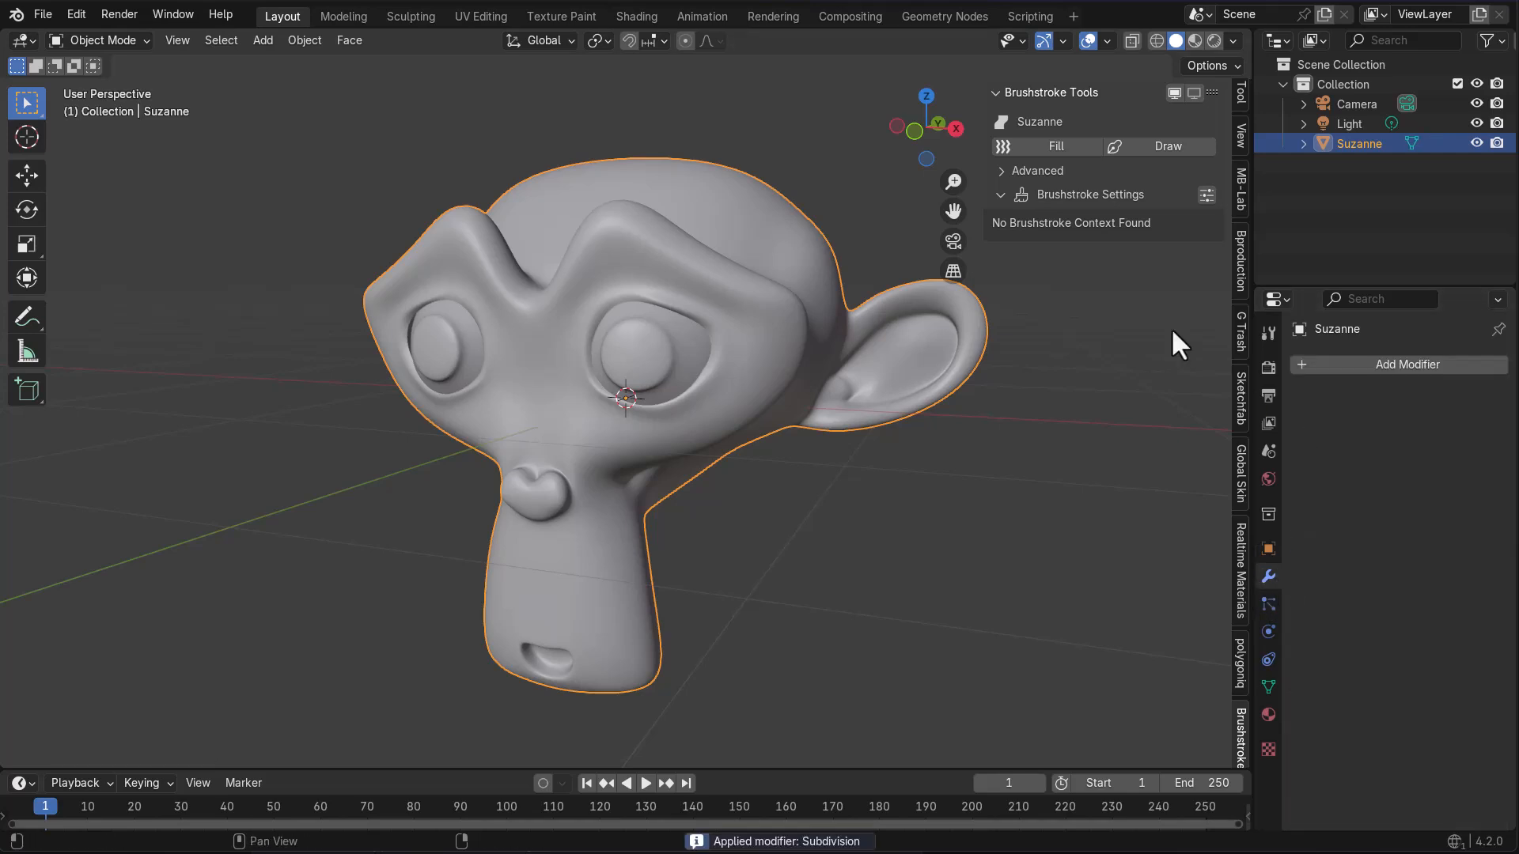
left_click(1047, 145)
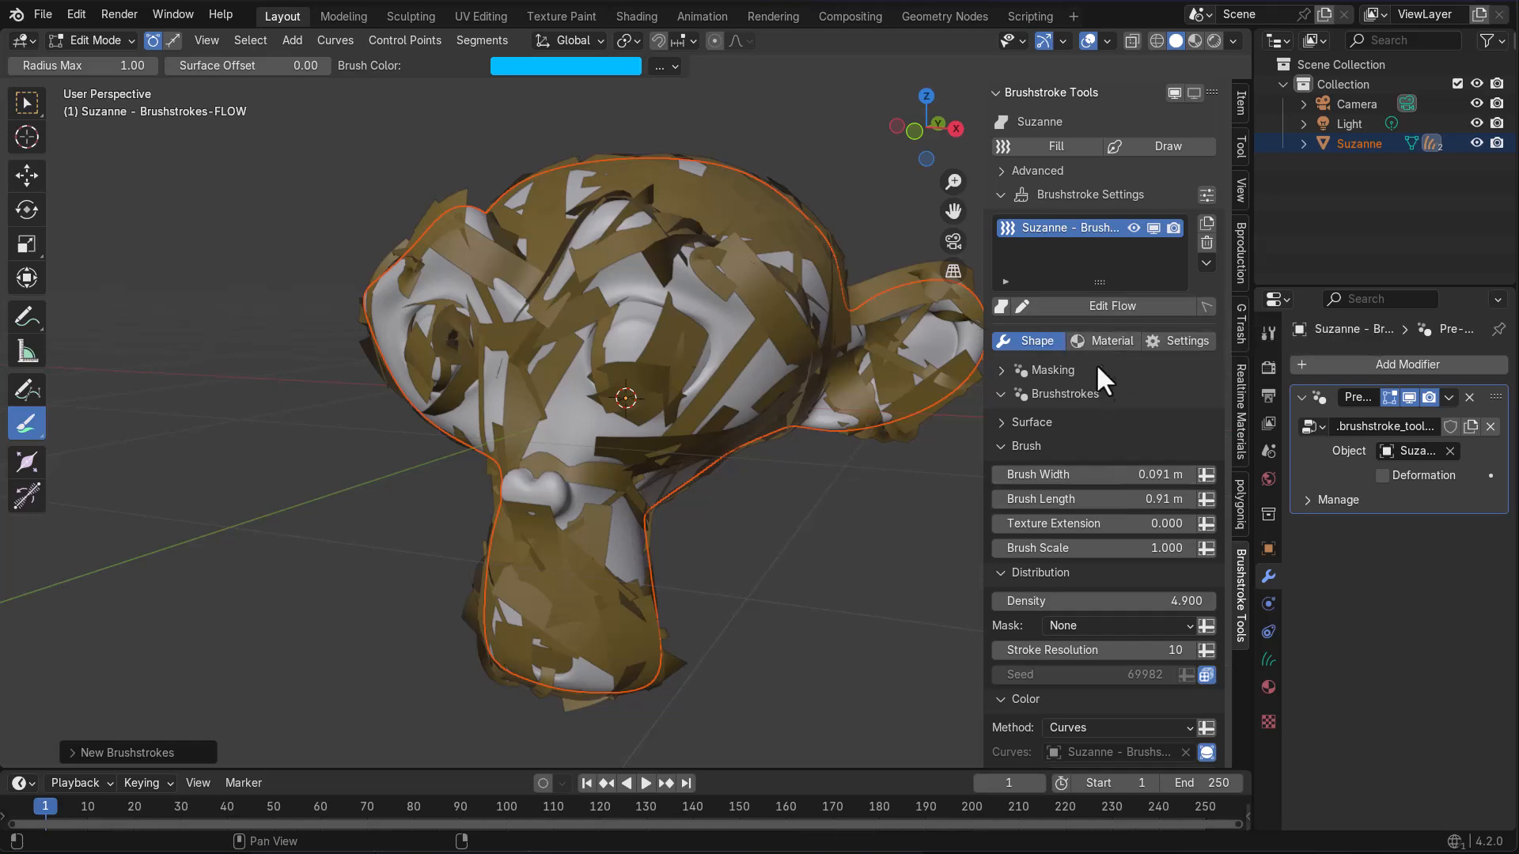
left_click(1133, 311)
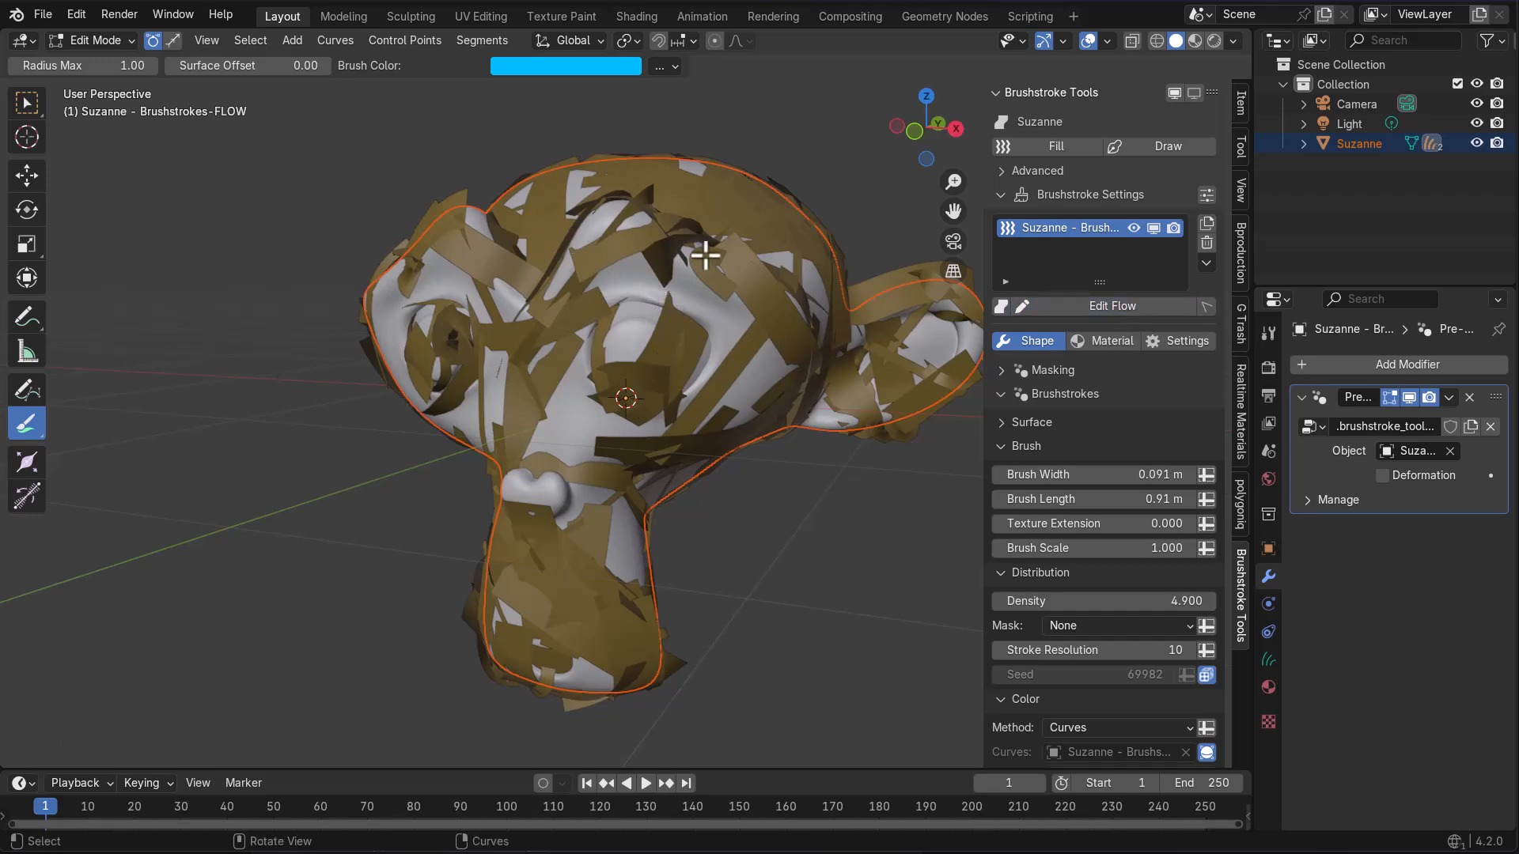
- Set the scene's render engine to Cycles with GPU Compute as the device
right_click(752, 254)
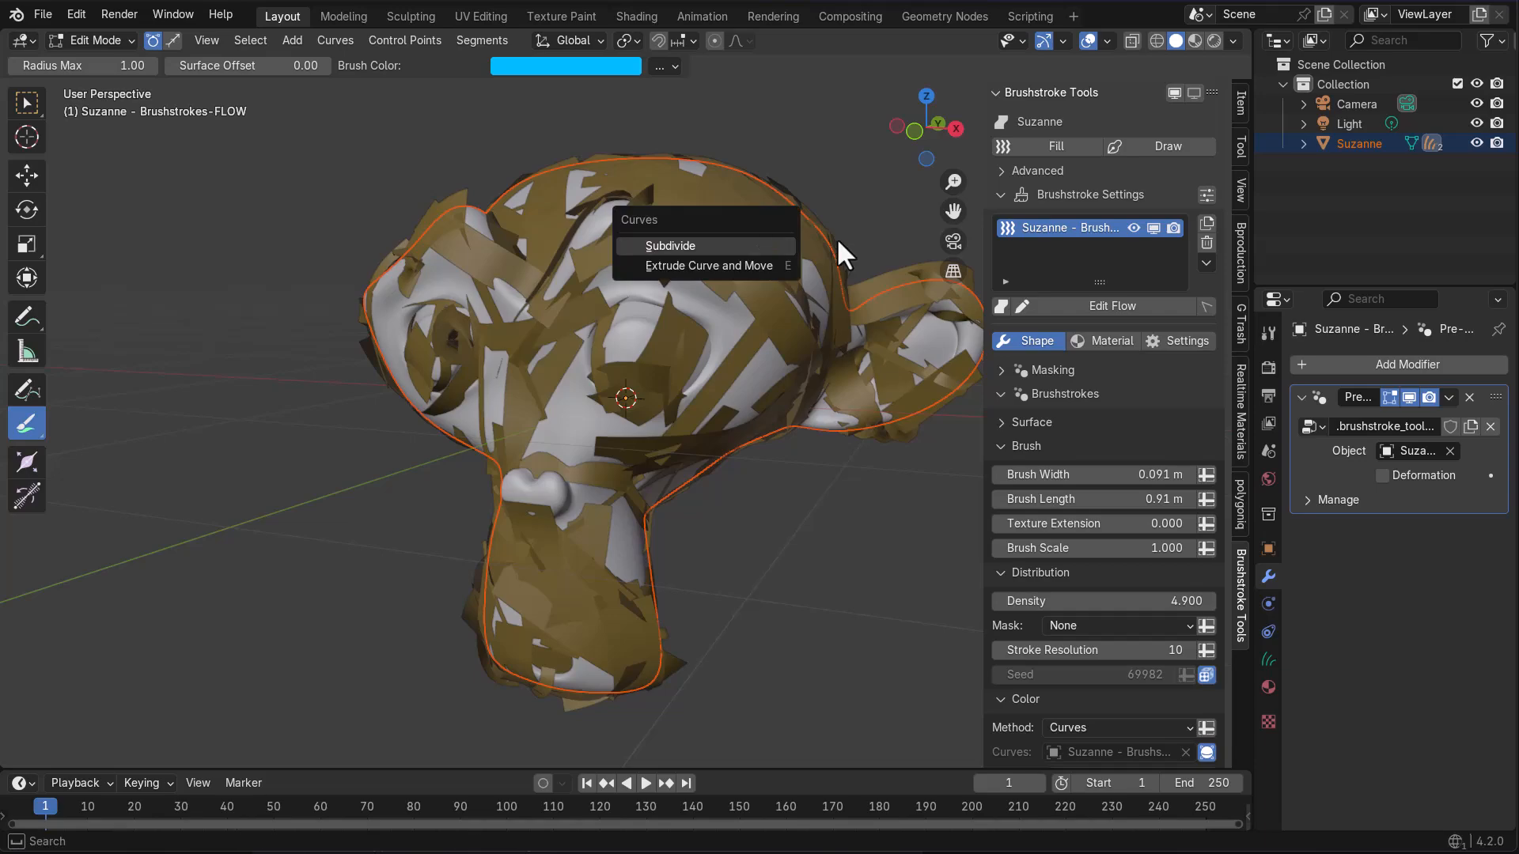
left_click(1268, 367)
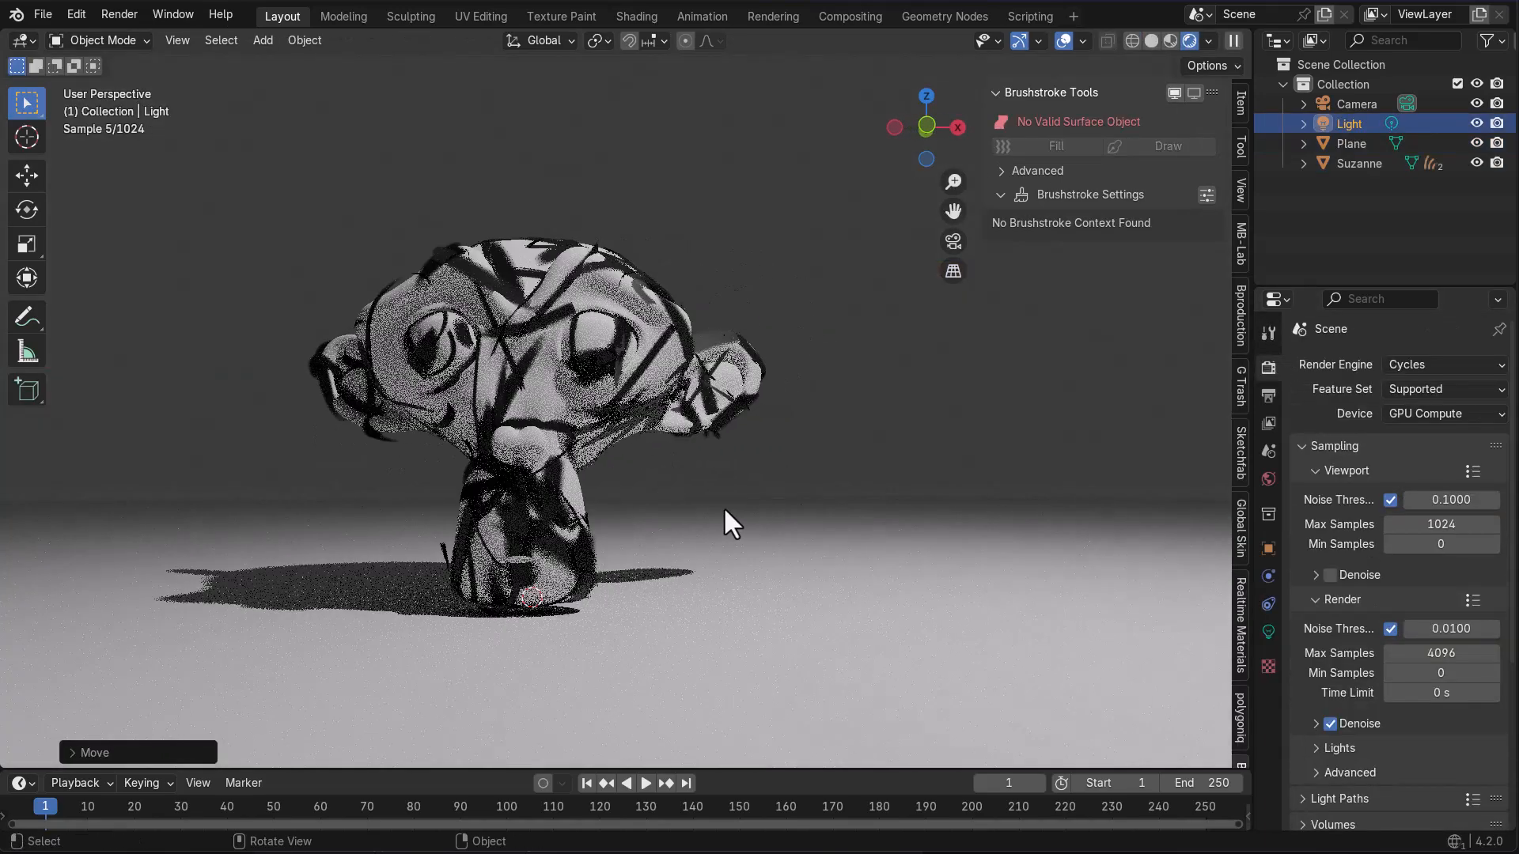
- Select the brushstrokes on the monkey head and set their distribution Density to 100
scroll(725, 510, "up", 8)
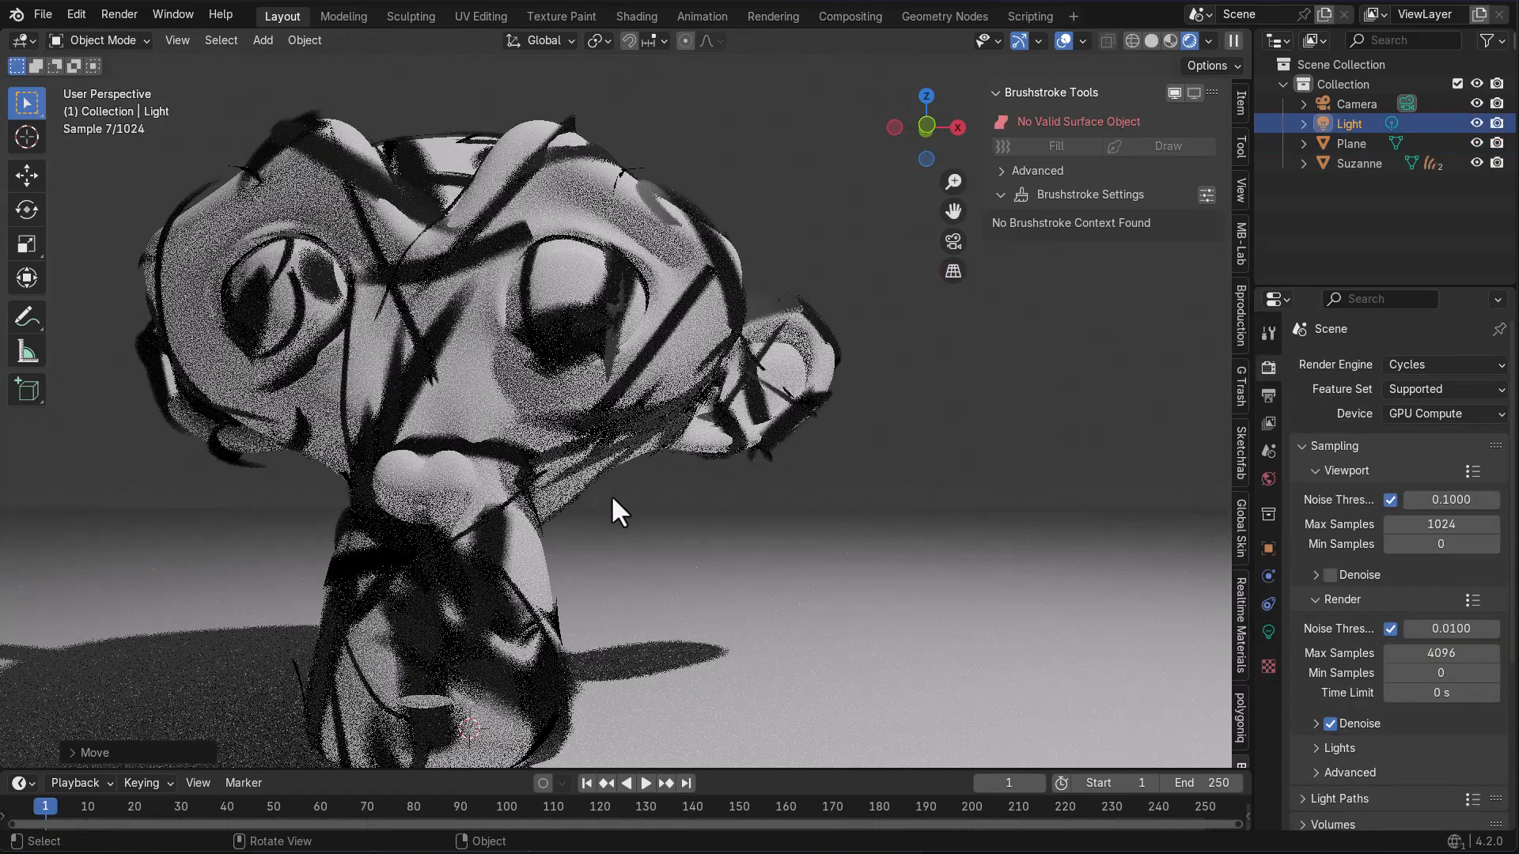
left_click(583, 357)
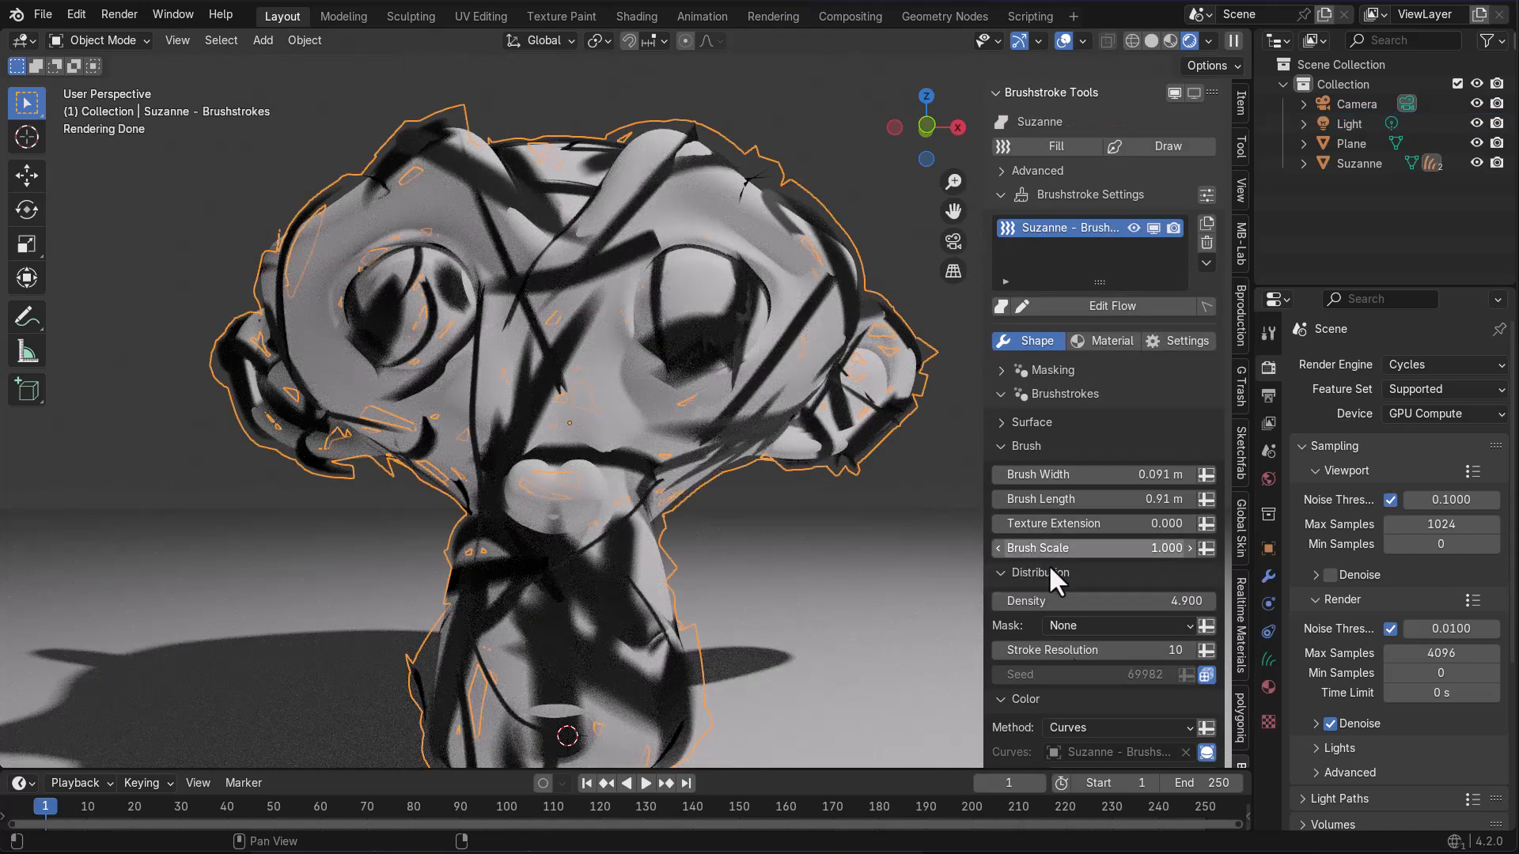
left_click(1075, 599)
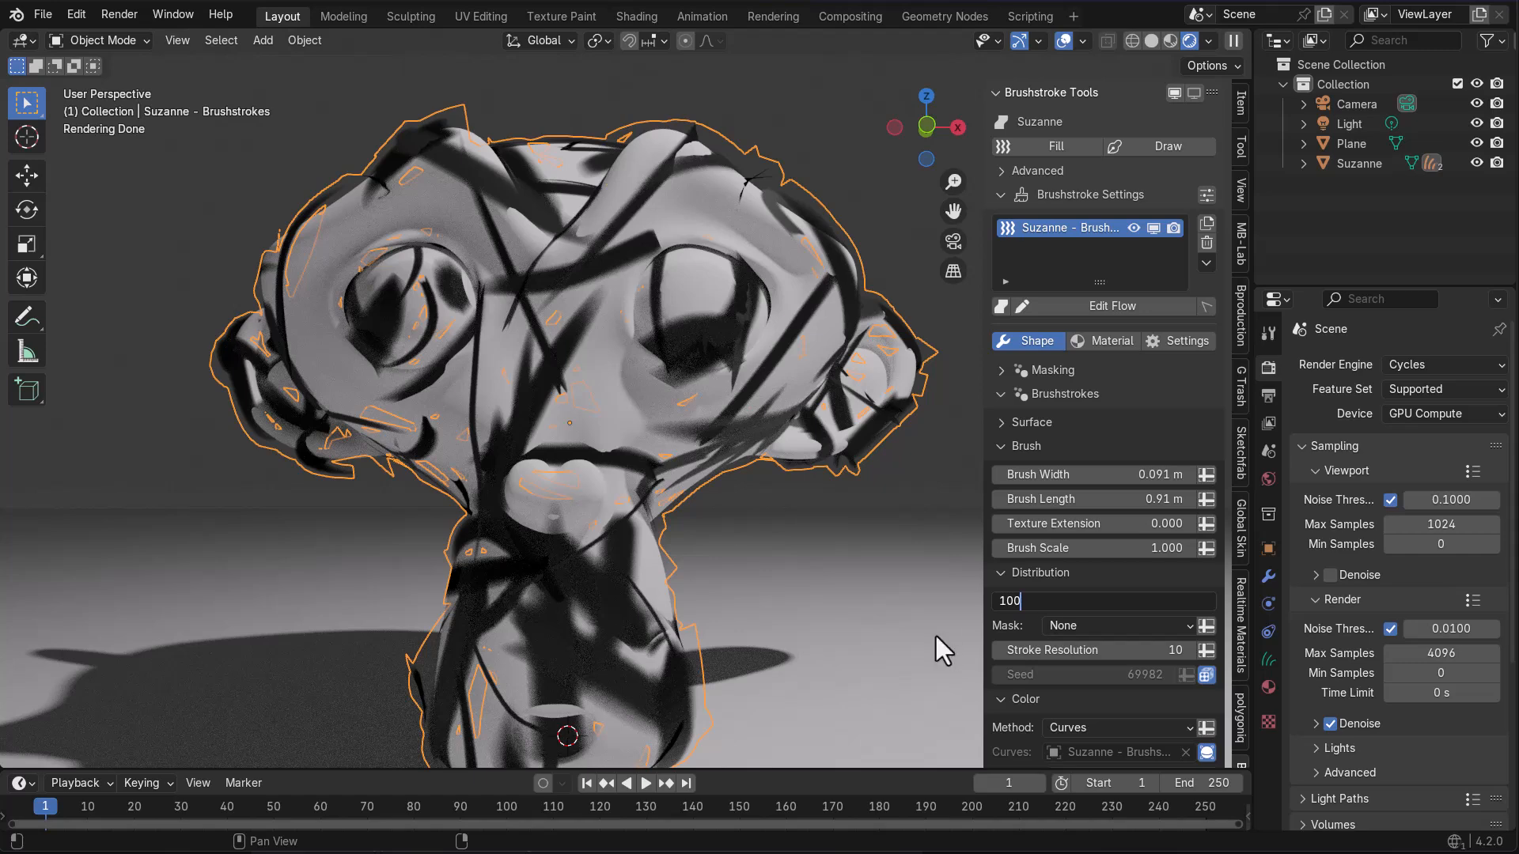
key("Return")
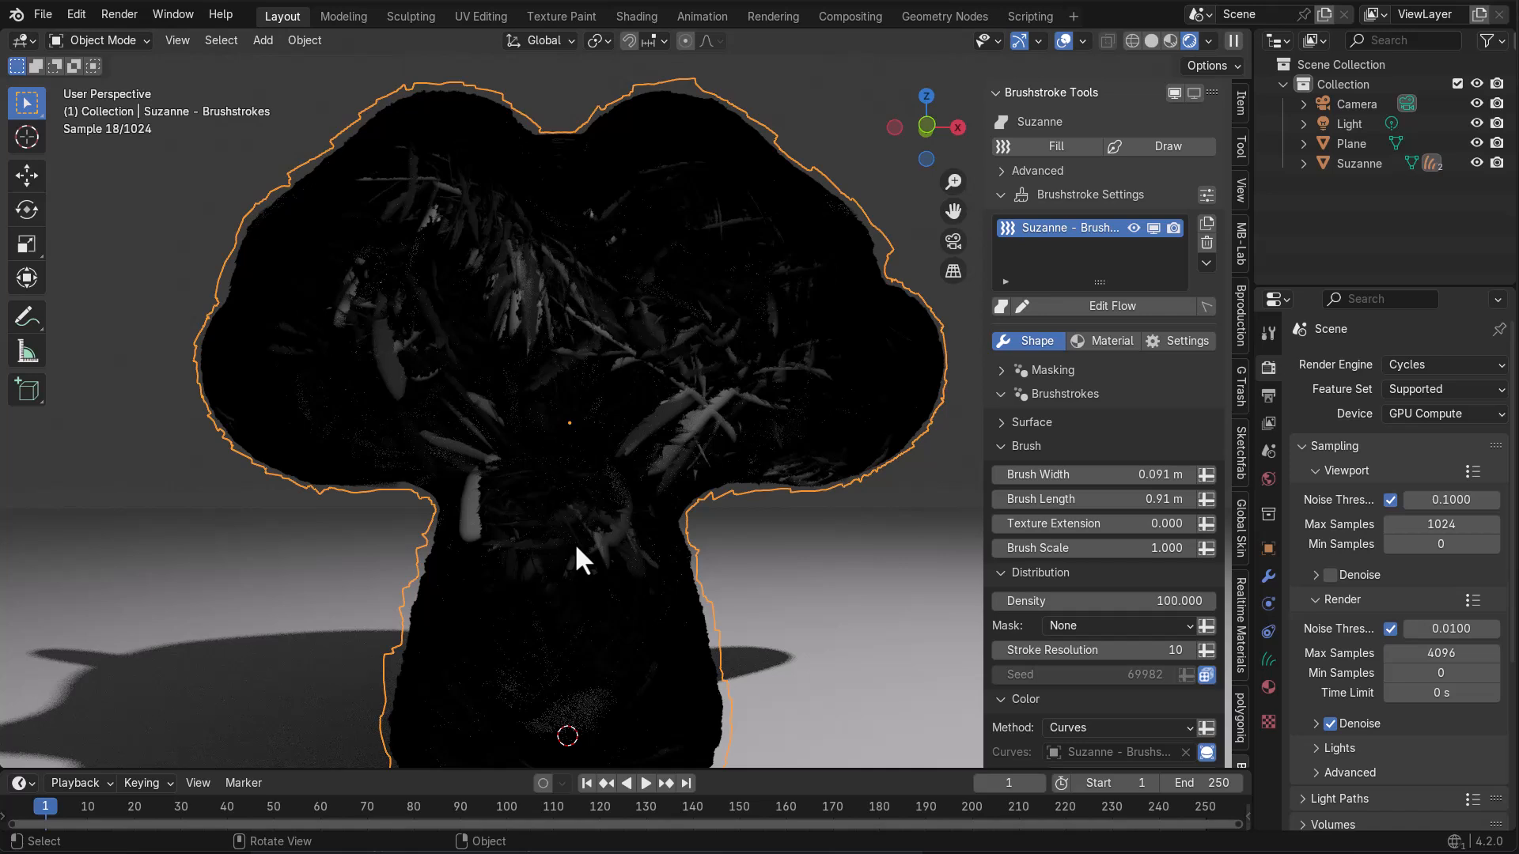
- Set the brushstrokes' distribution Density to 10
left_click(1109, 603)
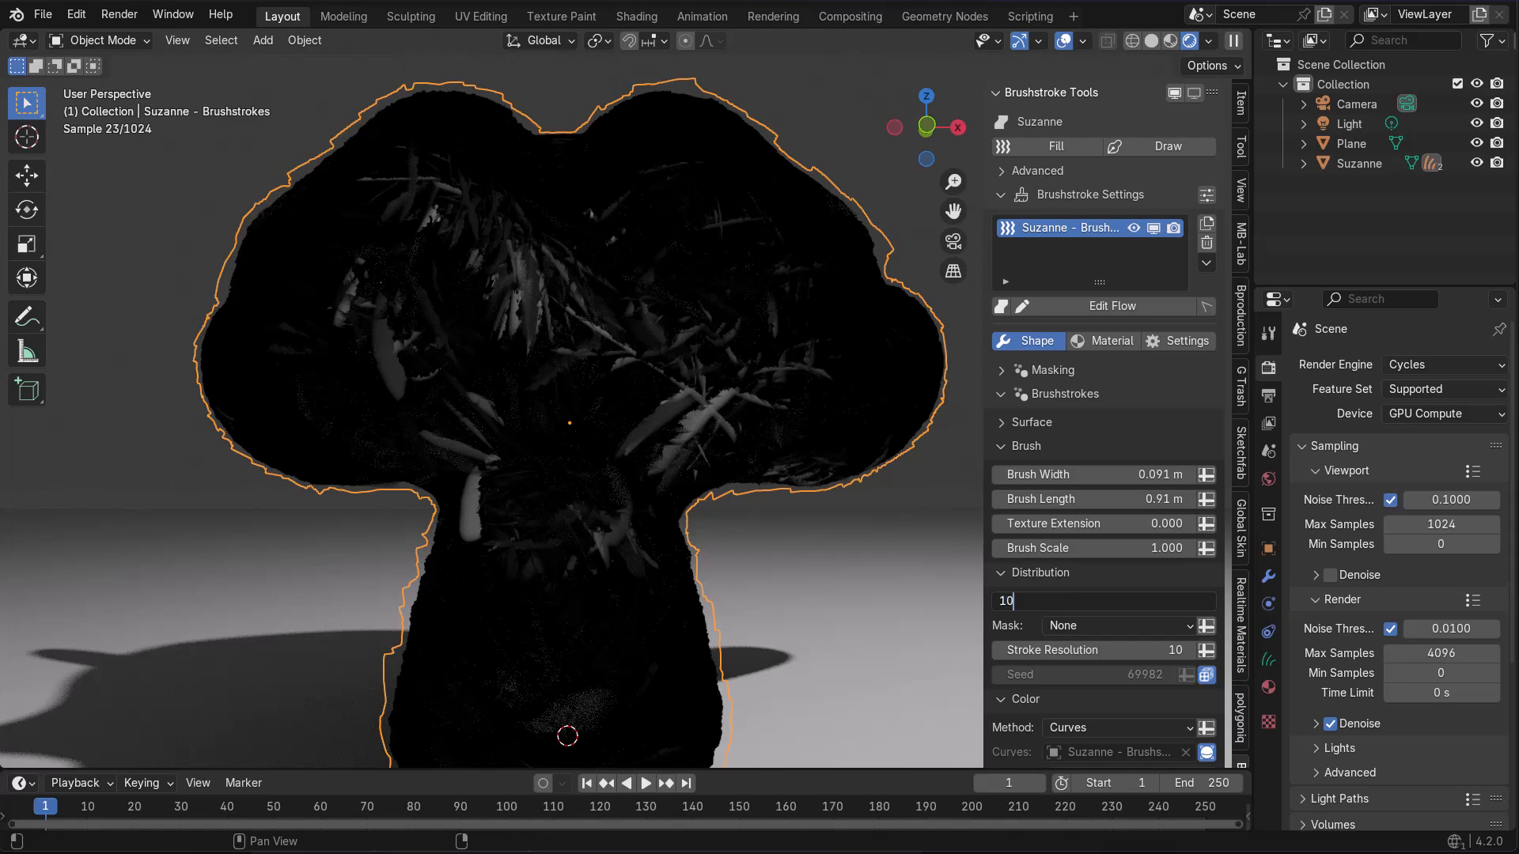
type("10")
key("Return")
- Start editing the brushstroke flow and set the brush color to a pinkish red, hue 0.993 and saturation 0.960
left_click(1000, 307)
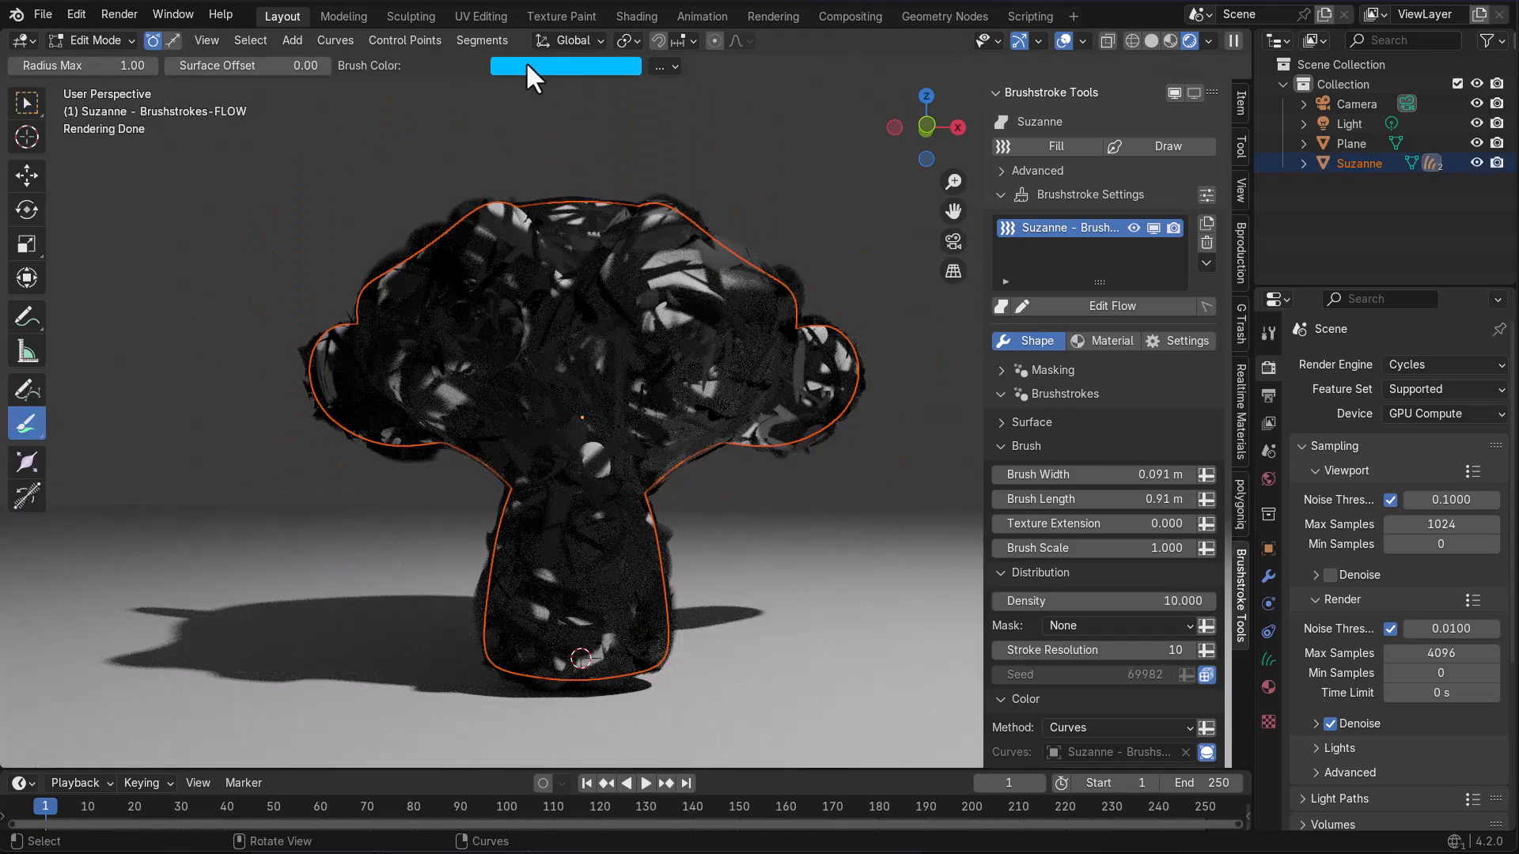
left_click(526, 63)
left_click(592, 246)
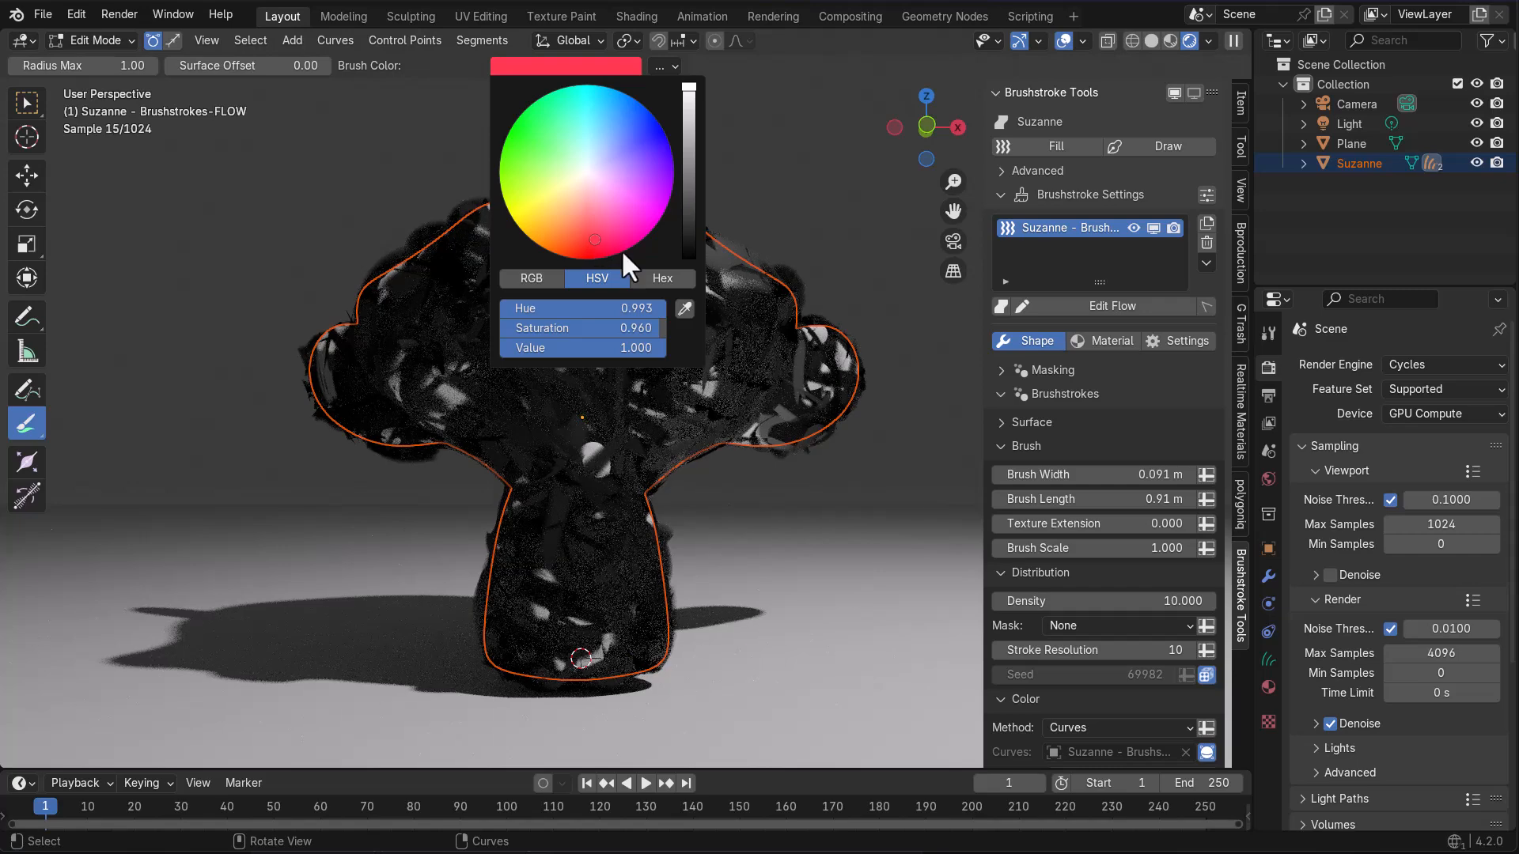
- Draw flow strokes across the monkey's face and around its eyes to color and direct the brushstrokes
left_click_drag(600, 286, 647, 382)
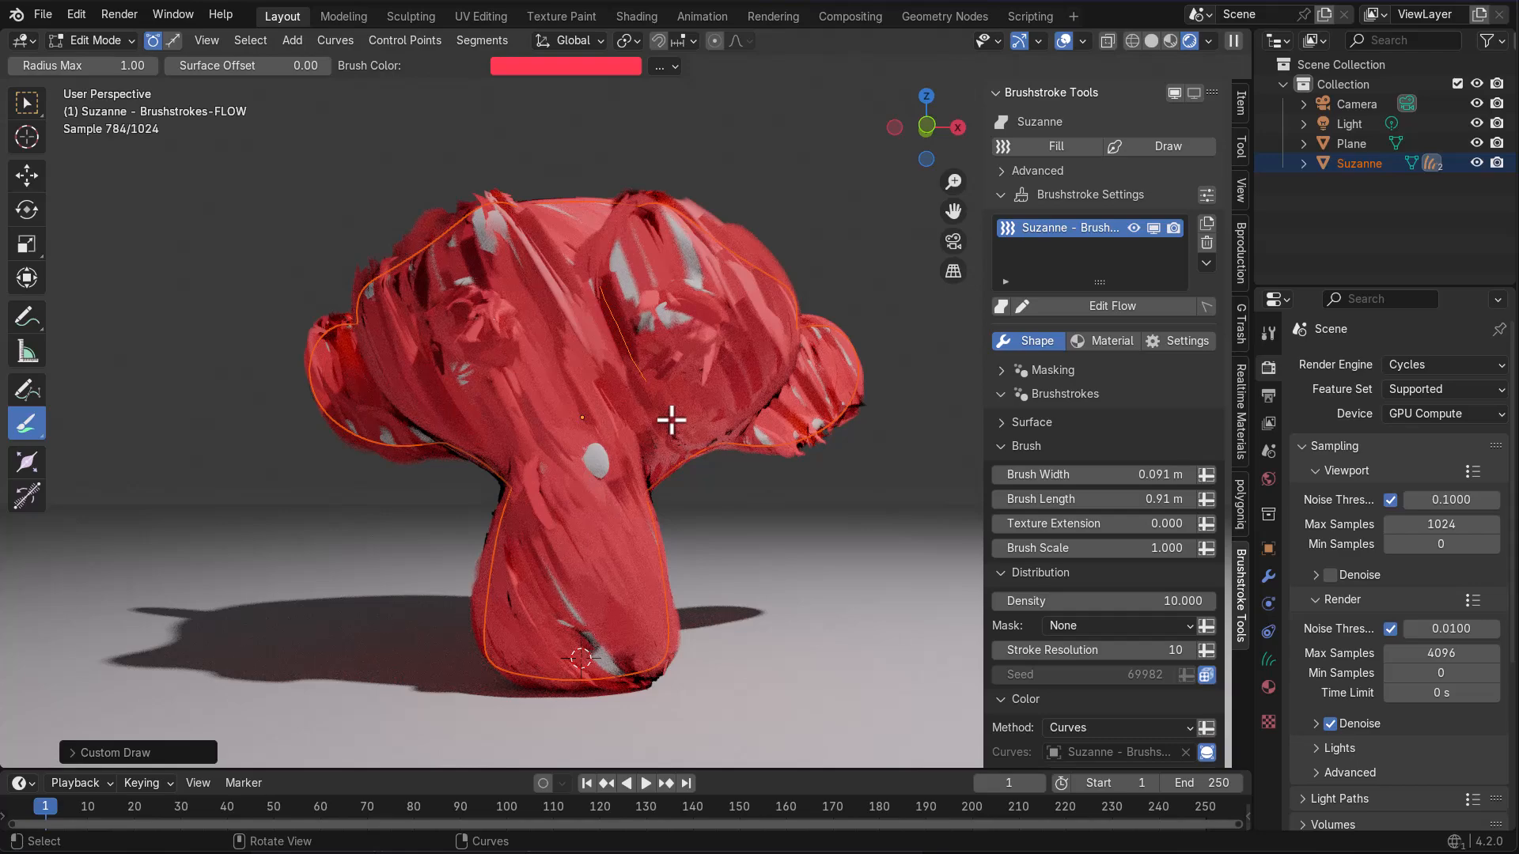
scroll(576, 393, "up", 3)
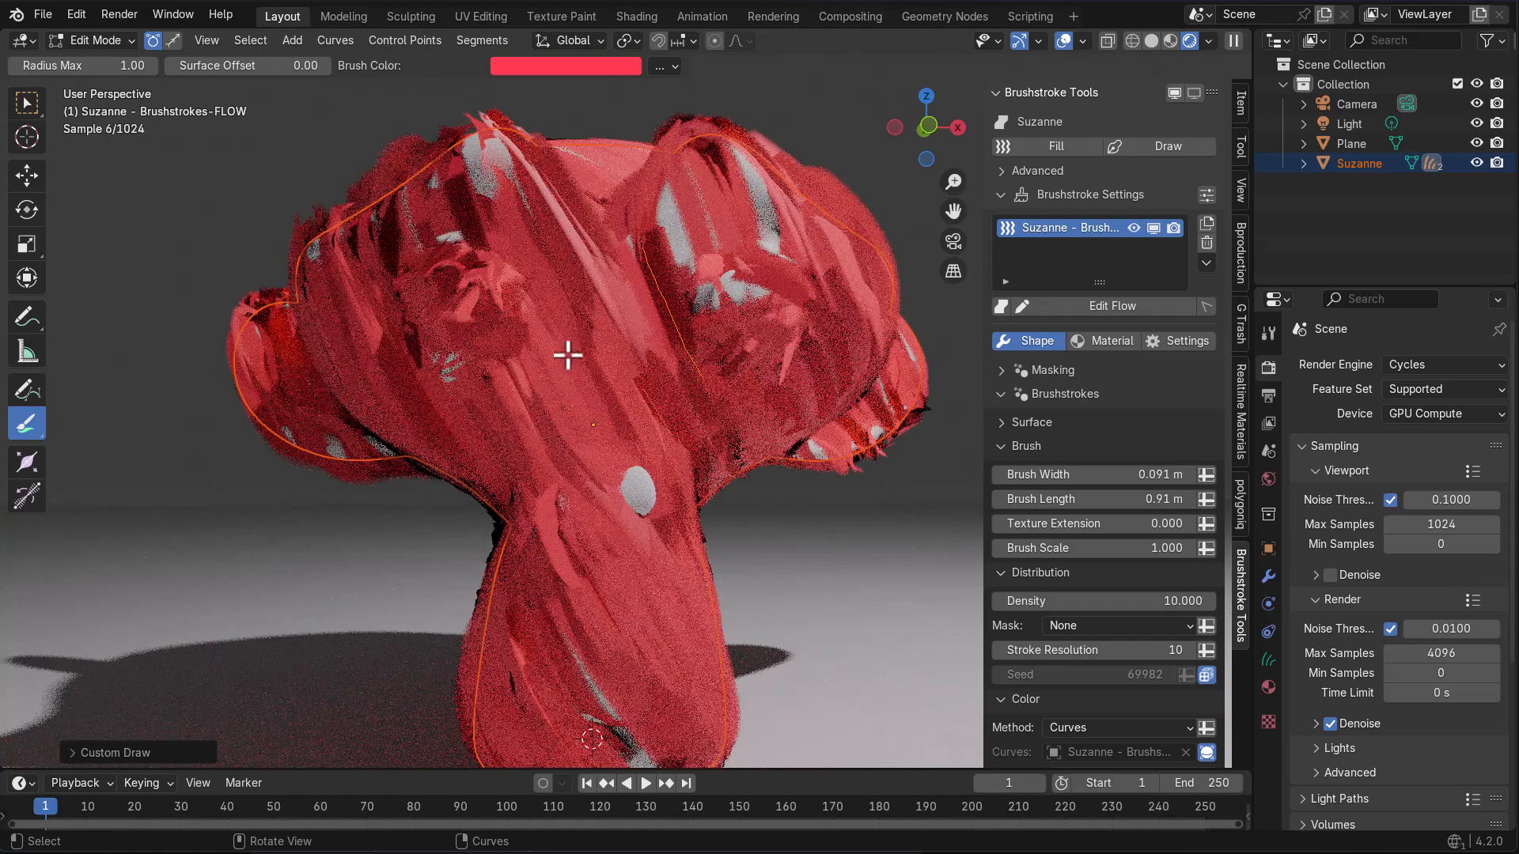
left_click_drag(554, 336, 472, 422)
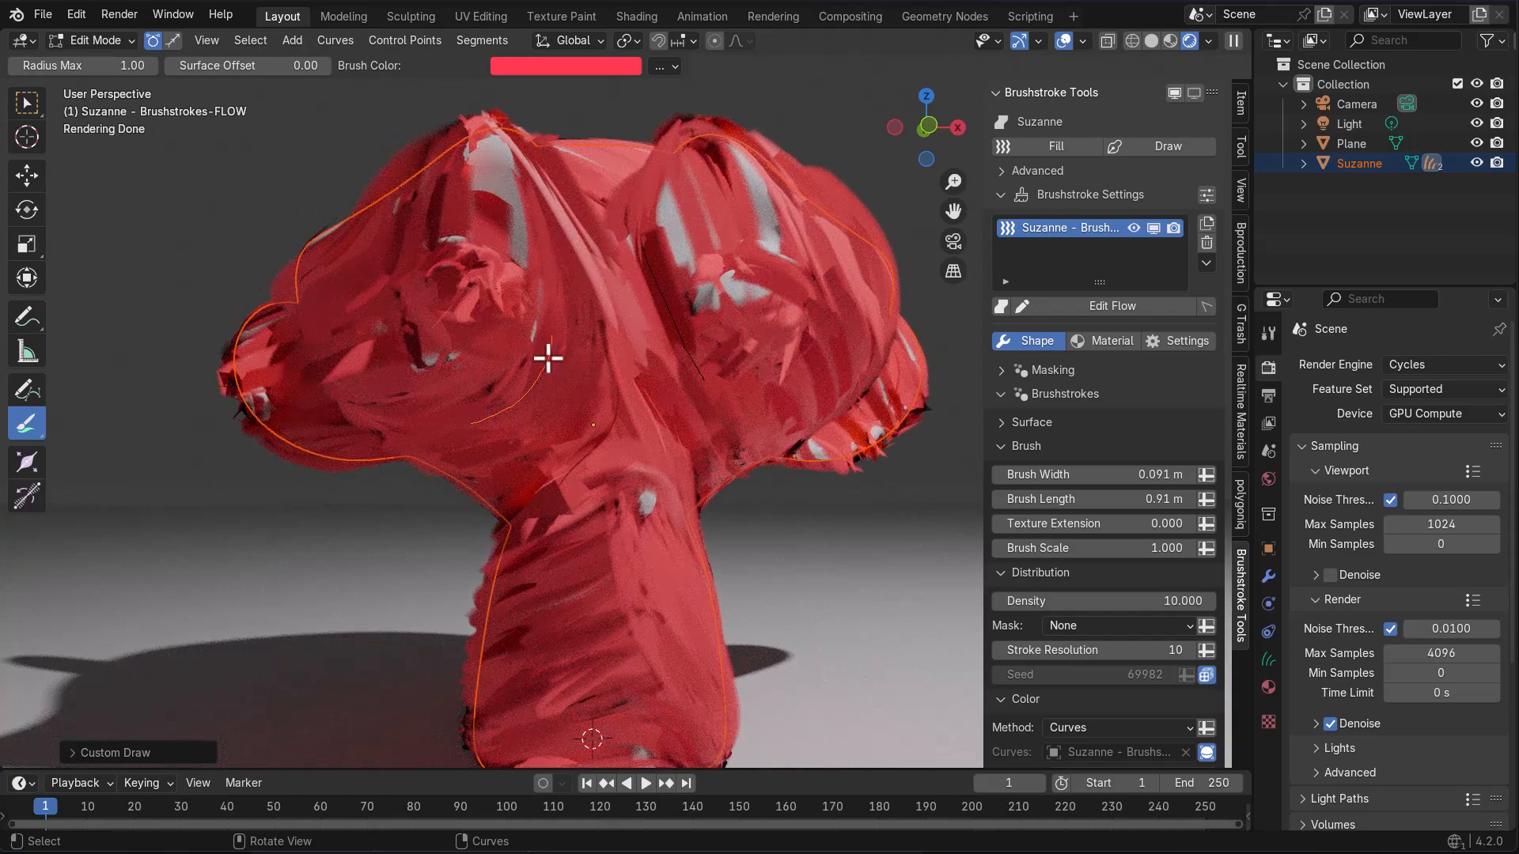
left_click_drag(627, 364, 703, 408)
- Draw flow strokes down the monkey's muzzle and across its nose area to redirect the brushstrokes there
middle_click_drag(669, 685, 705, 485, "shift")
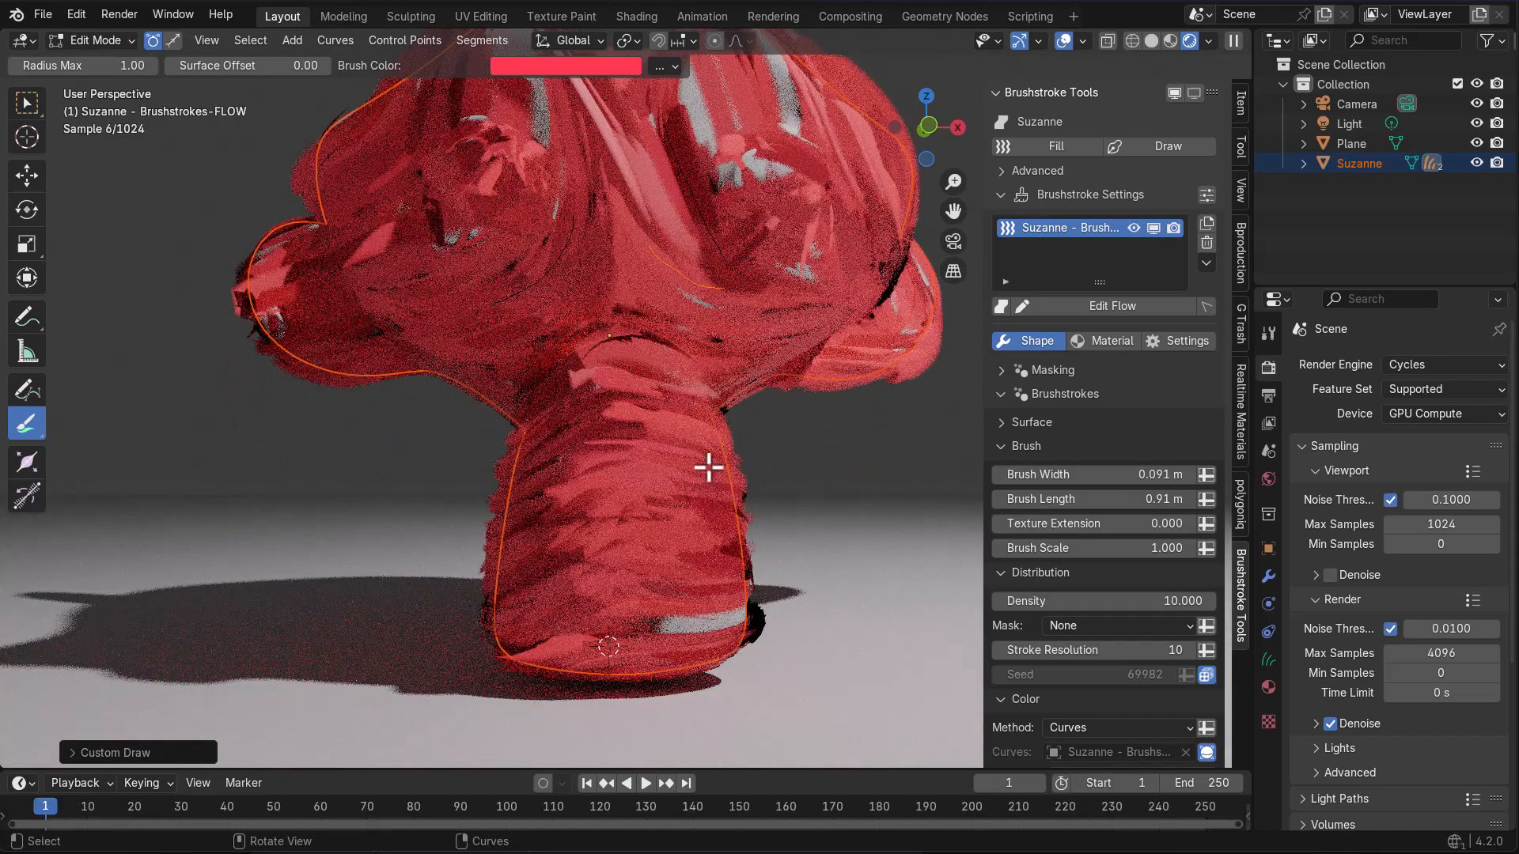
left_click_drag(541, 497, 535, 558)
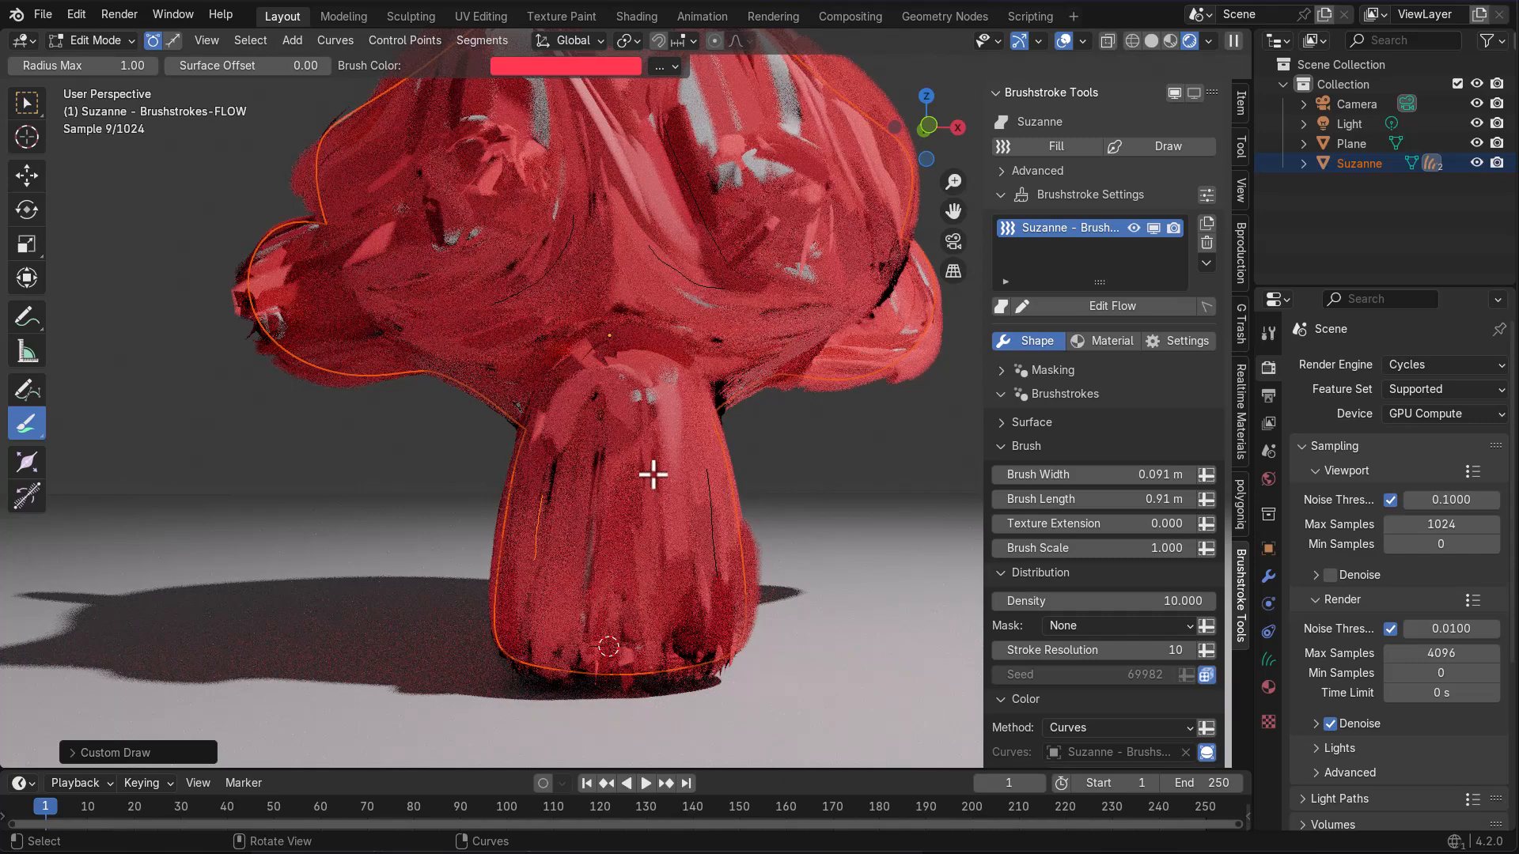
mouse_move(615, 341)
left_mouse_down()
mouse_move(595, 299)
mouse_move(563, 368)
mouse_move(696, 339)
mouse_move(675, 367)
left_mouse_up()
left_click_drag(582, 407, 660, 421)
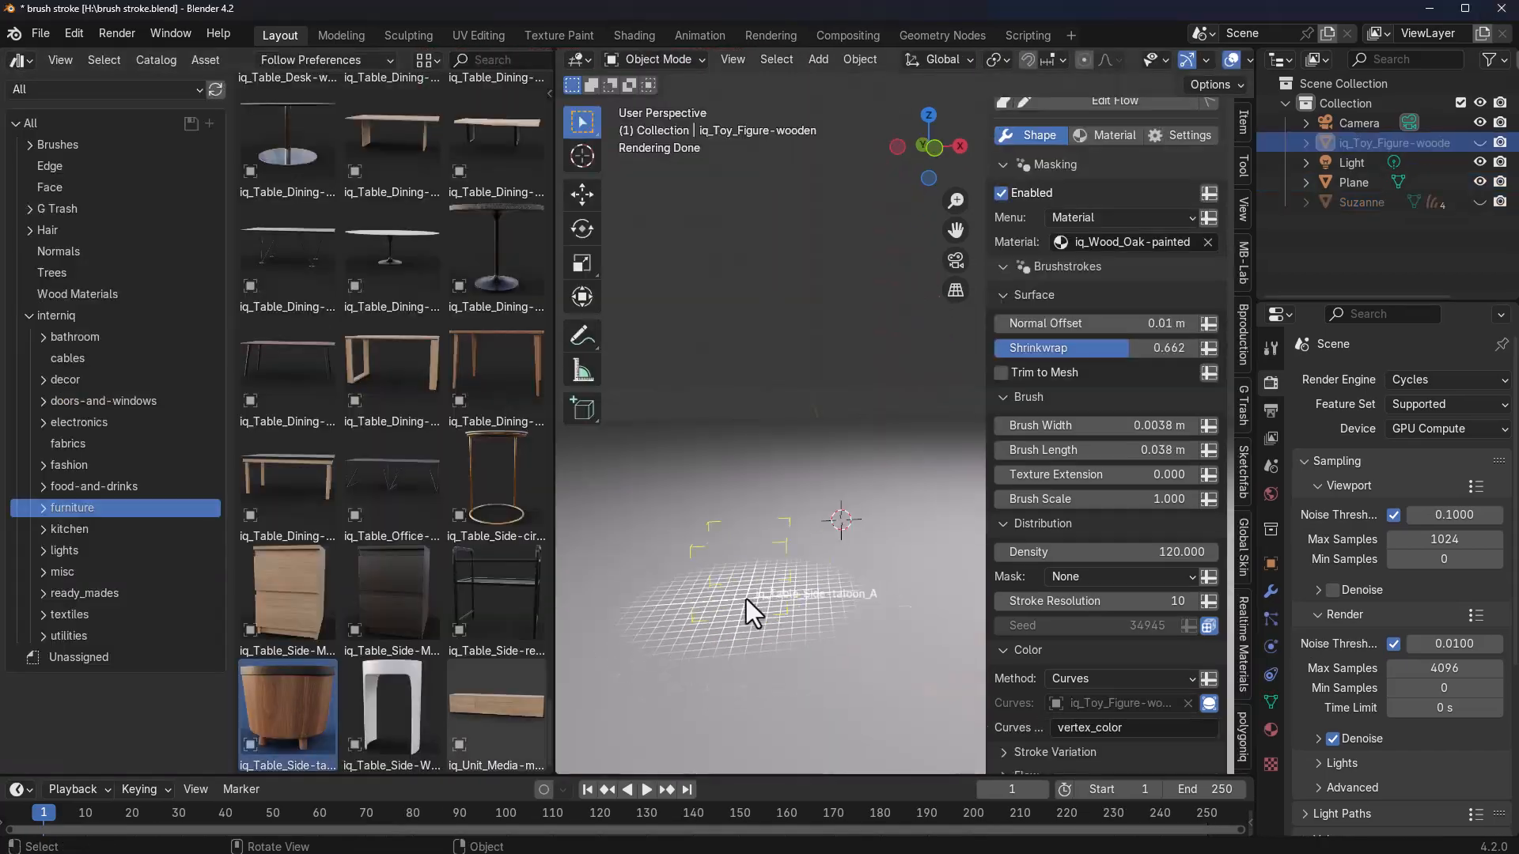
- Place the iq_Table_Side-taloon_A furniture asset on the floor plane and scale it up
left_click_drag(747, 600, 889, 627)
key("s")
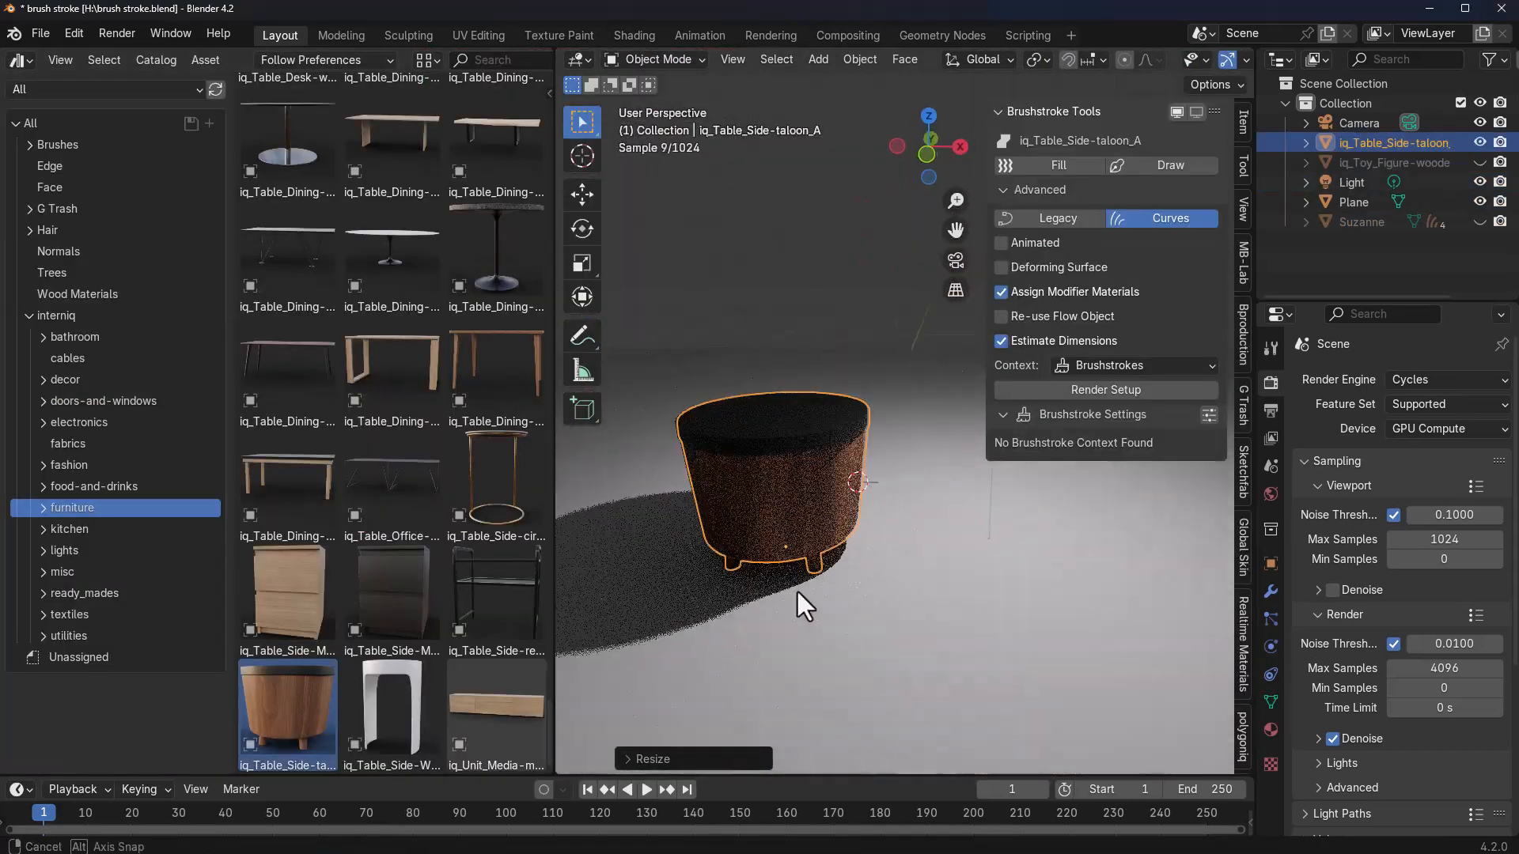
left_click(852, 500)
left_click(852, 500)
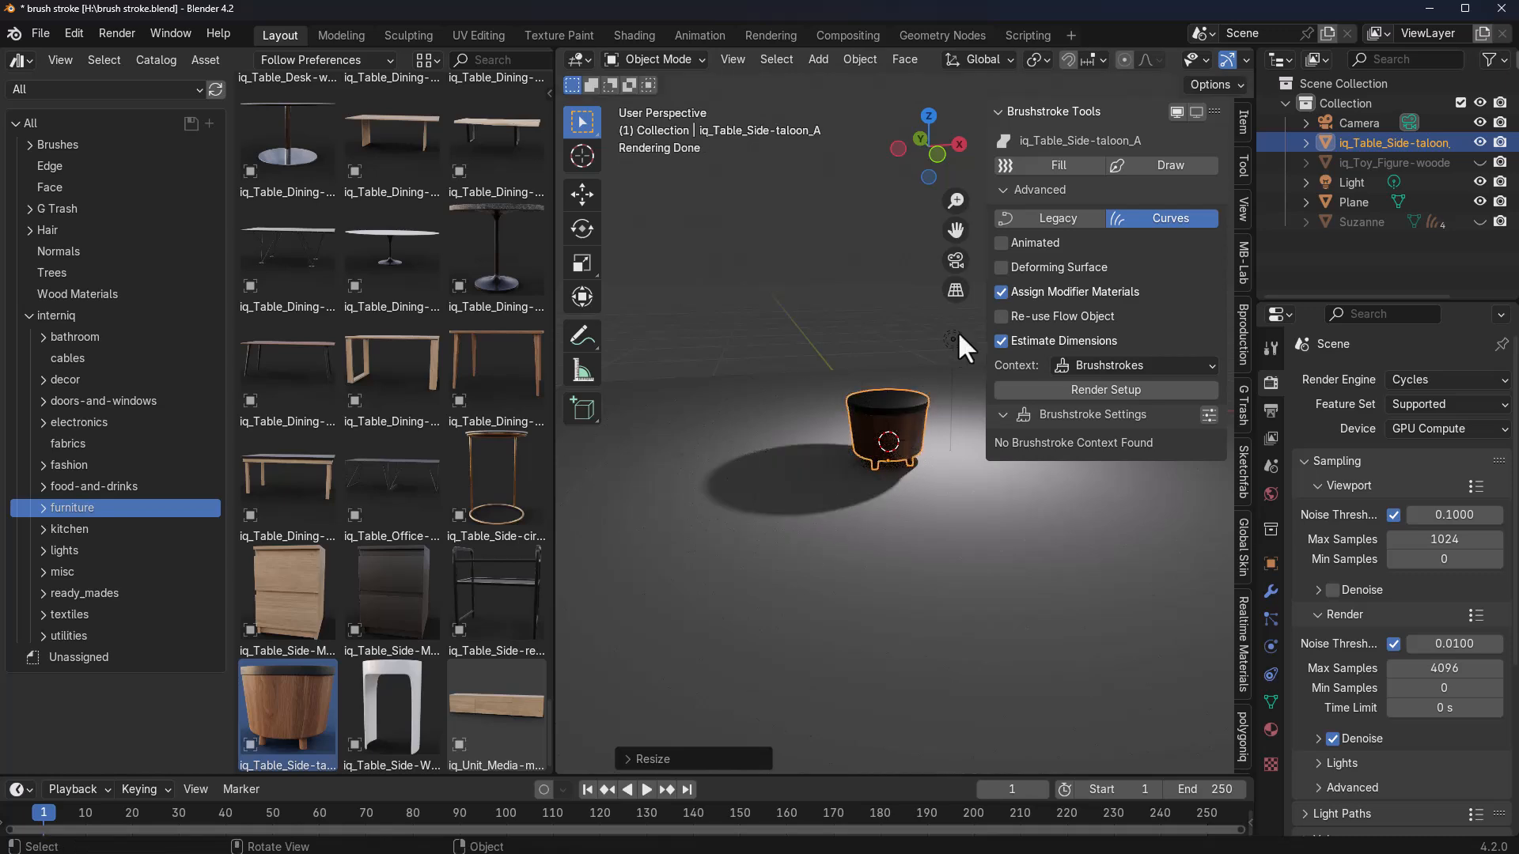
- Duplicate the scene's light and move the copy to light the side table from another side
left_click(952, 339)
middle_click_drag(934, 348, 782, 481)
middle_click_drag(957, 596, 927, 547)
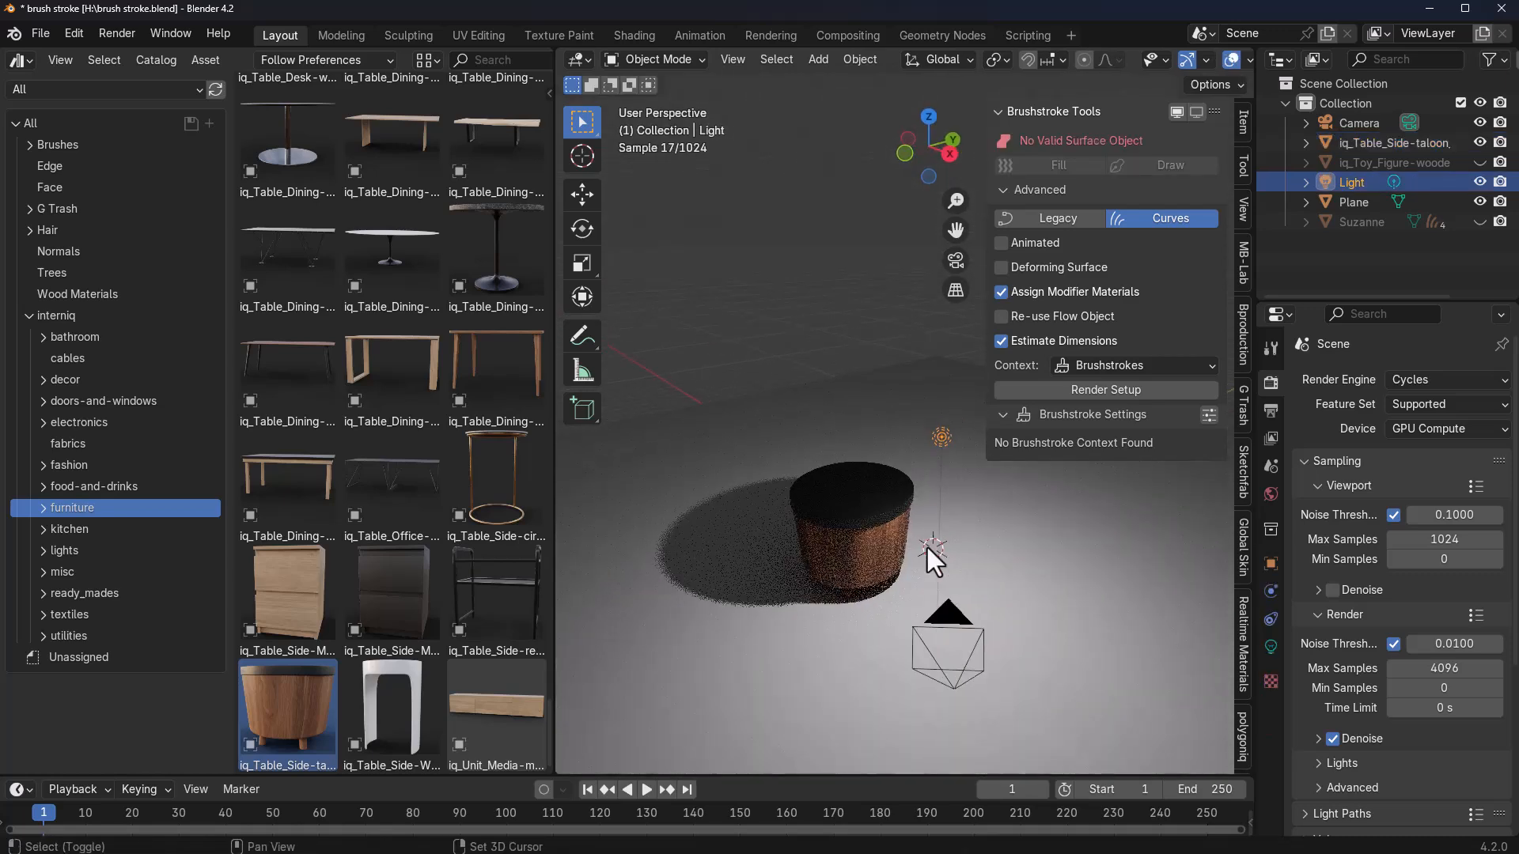
key("shift+d")
left_click(661, 605)
middle_click_drag(665, 613, 1240, 583)
key("g")
left_click(748, 459)
scroll(747, 462, "up", 6)
middle_click_drag(746, 463, 938, 426)
mouse_move(887, 596)
middle_mouse_down()
mouse_move(914, 565)
mouse_move(875, 619)
middle_mouse_up()
scroll(913, 578, "down", 2)
left_click(810, 497)
key("ctrl+z")
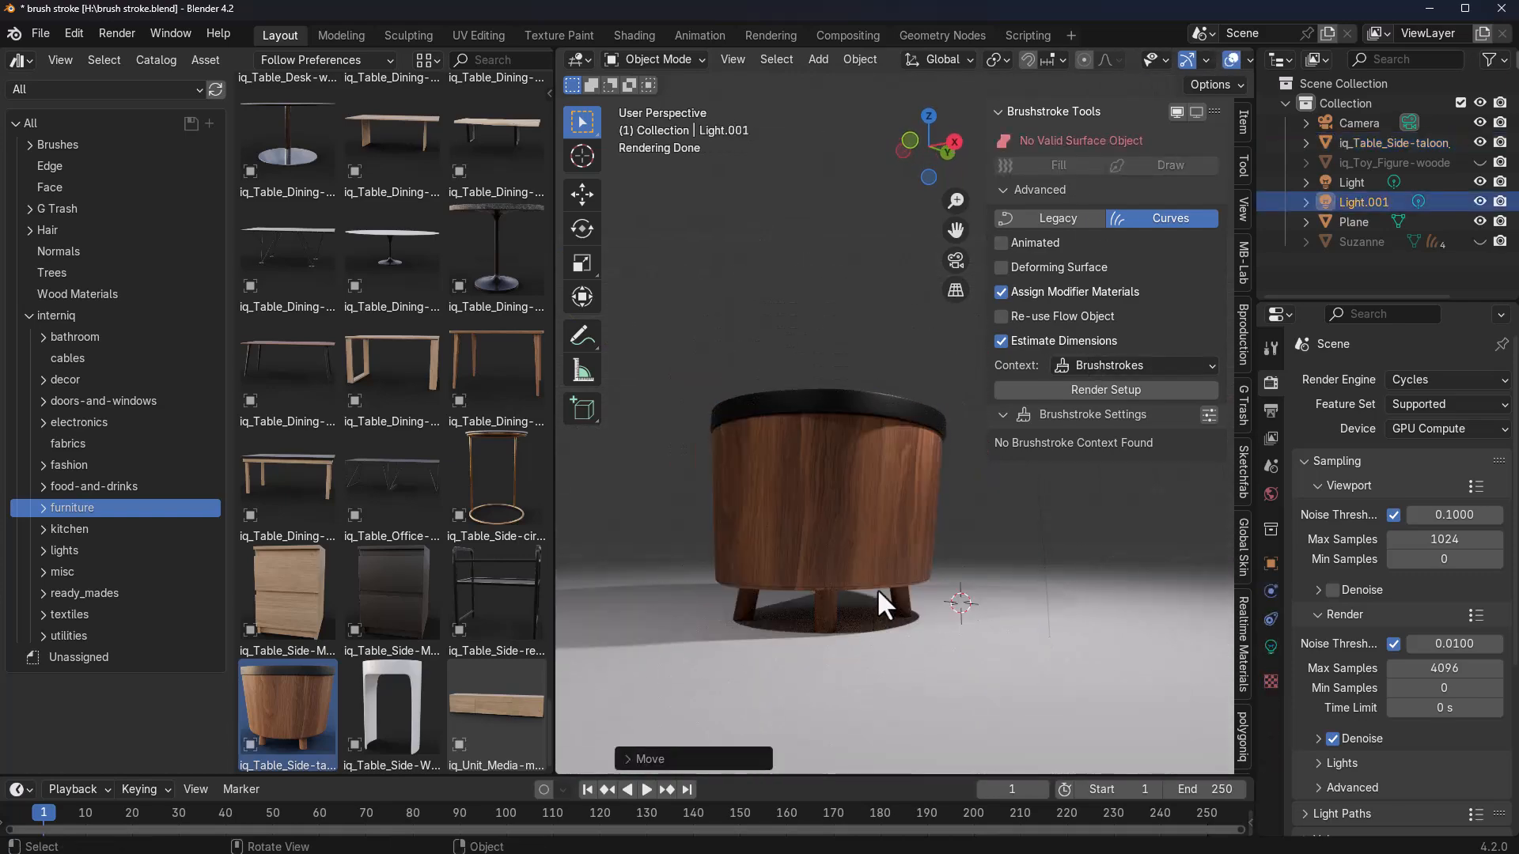
- Fill the side table's surface with brushstrokes using Brushstroke Tools
left_click(821, 518)
middle_click_drag(831, 532, 851, 546)
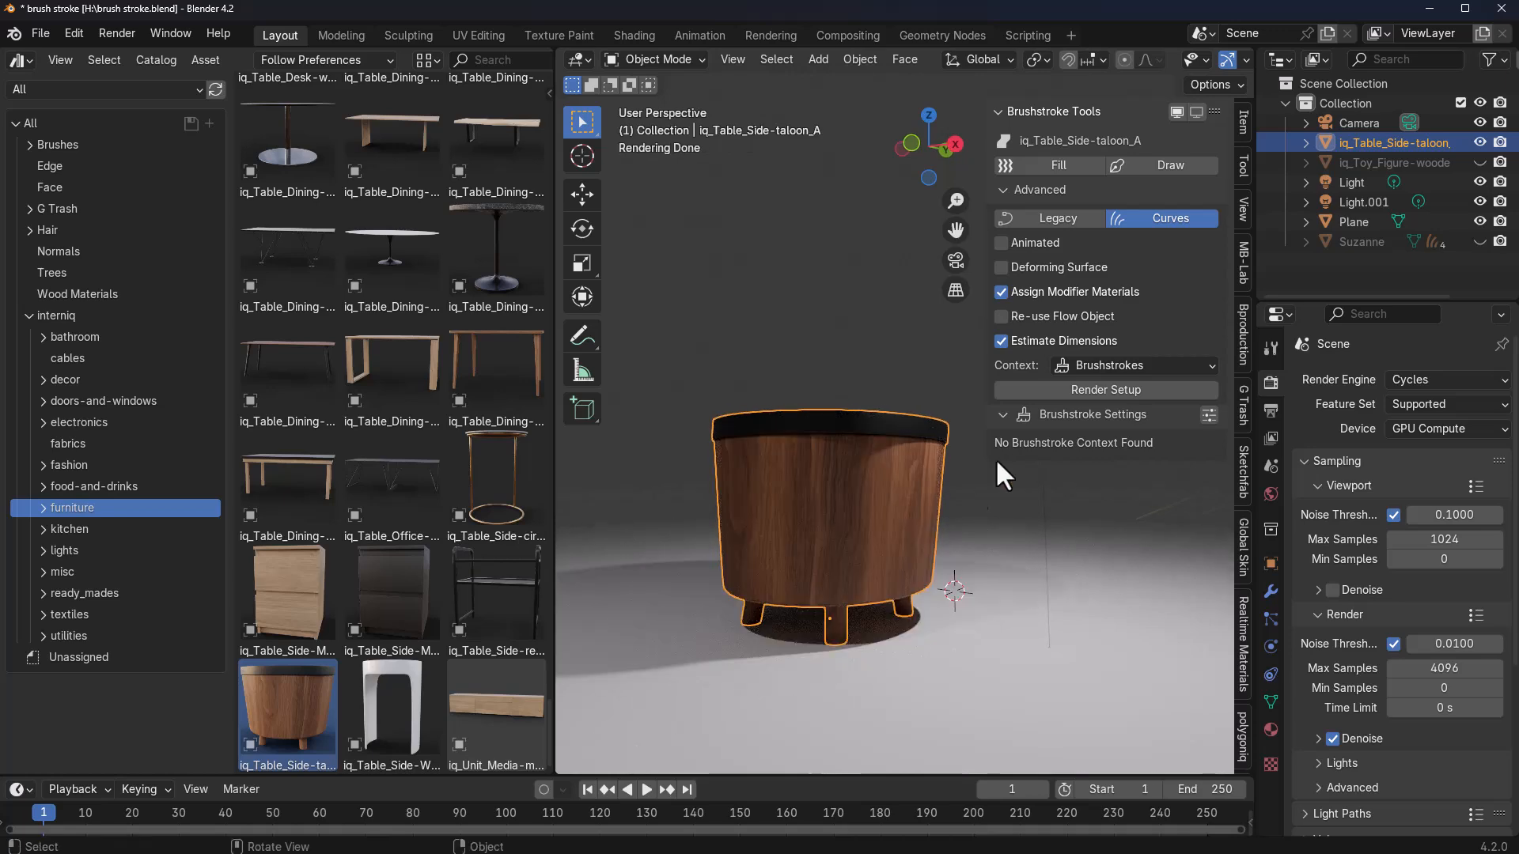
left_click(1060, 165)
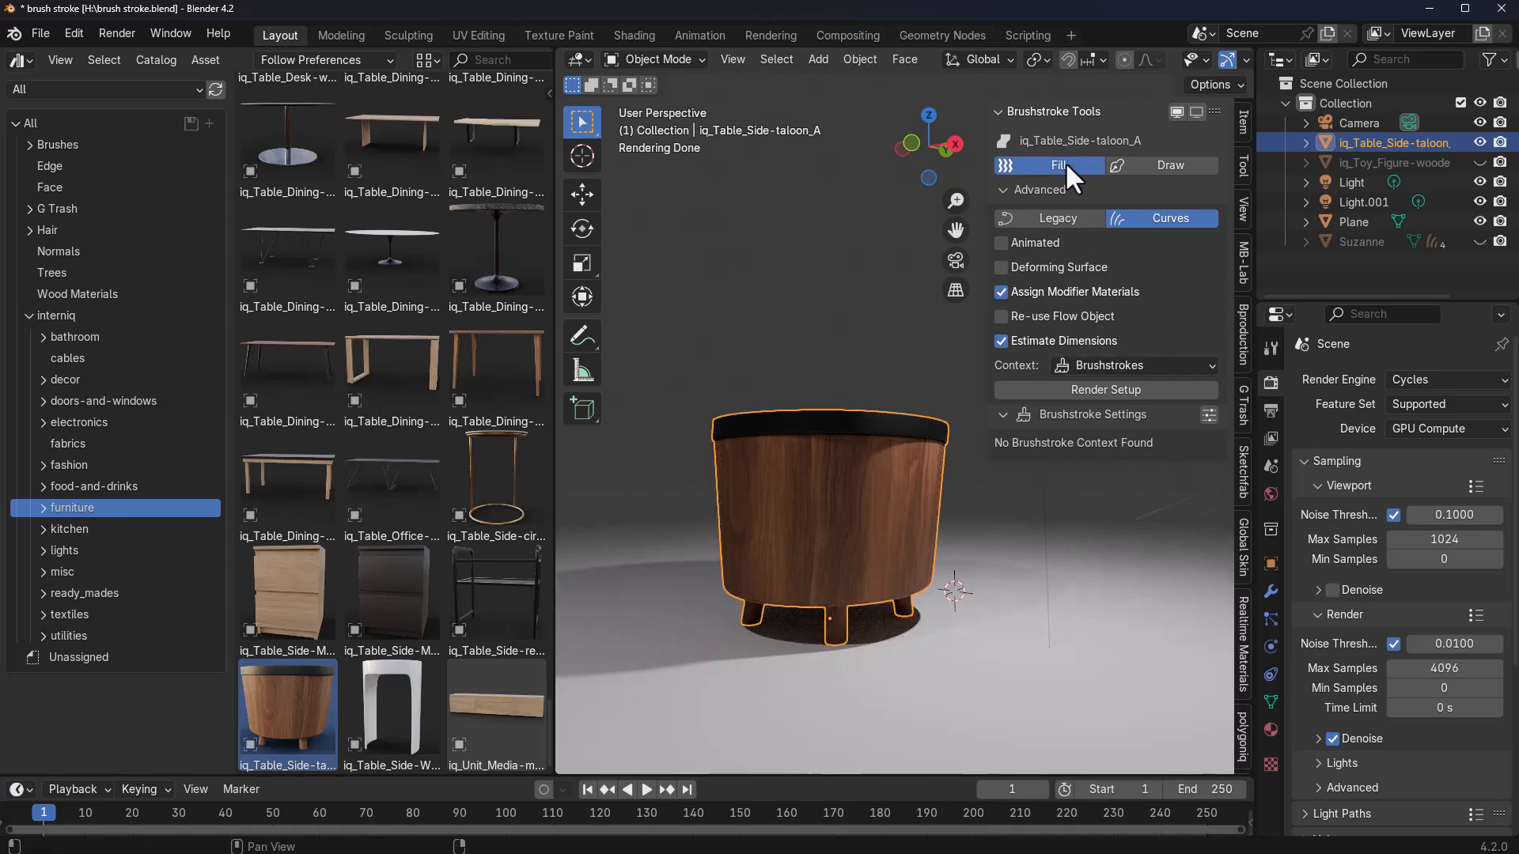
- Color the table's brushstrokes from the texture iq_Wood_Oak-dark_Diffuse.jpg and raise their density to 50
scroll(1127, 717, "down", 12)
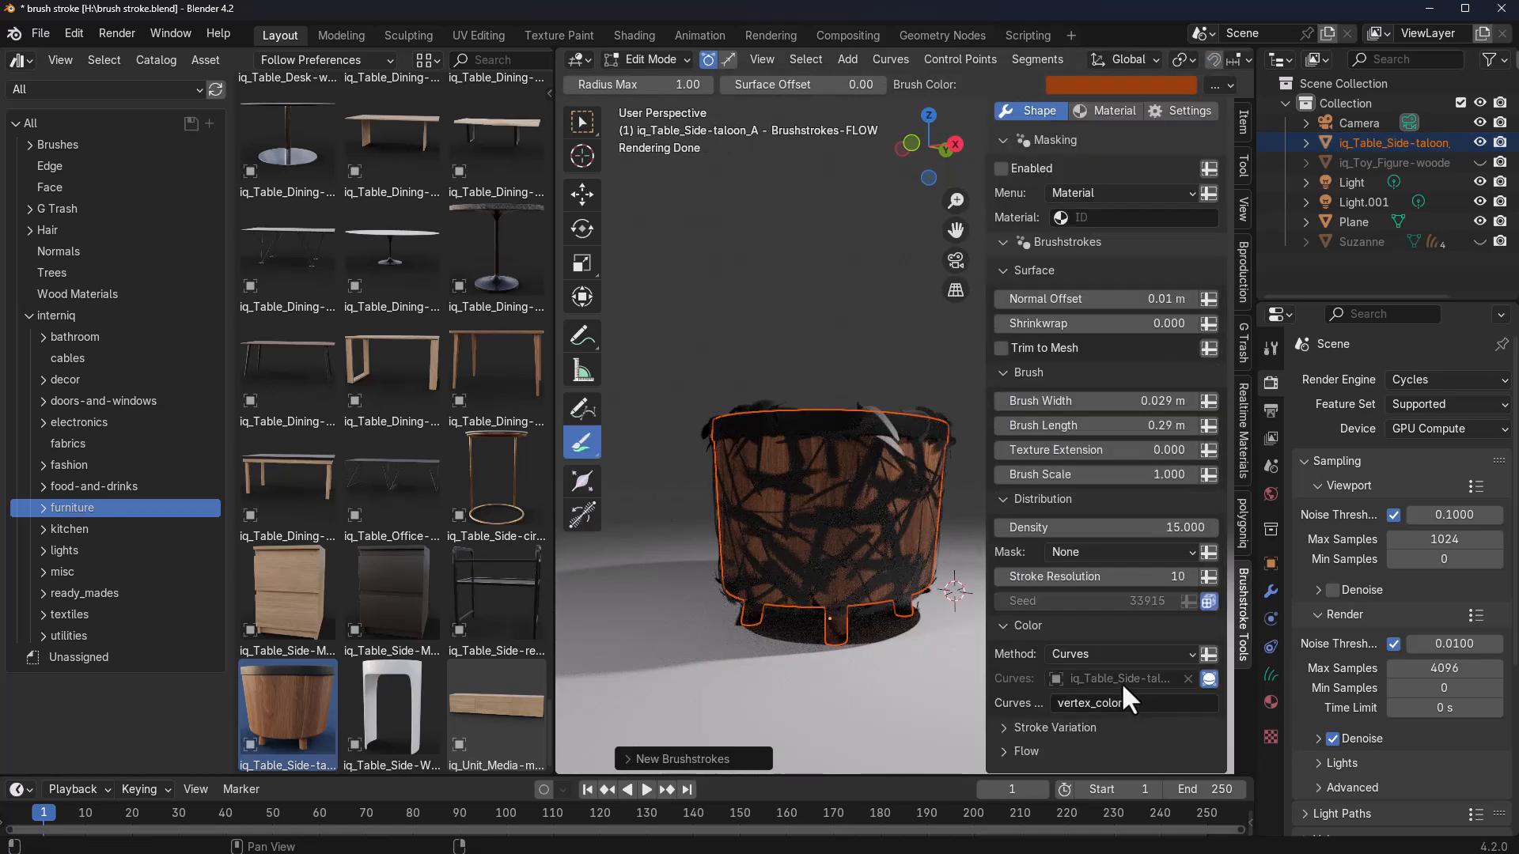
left_click(1130, 652)
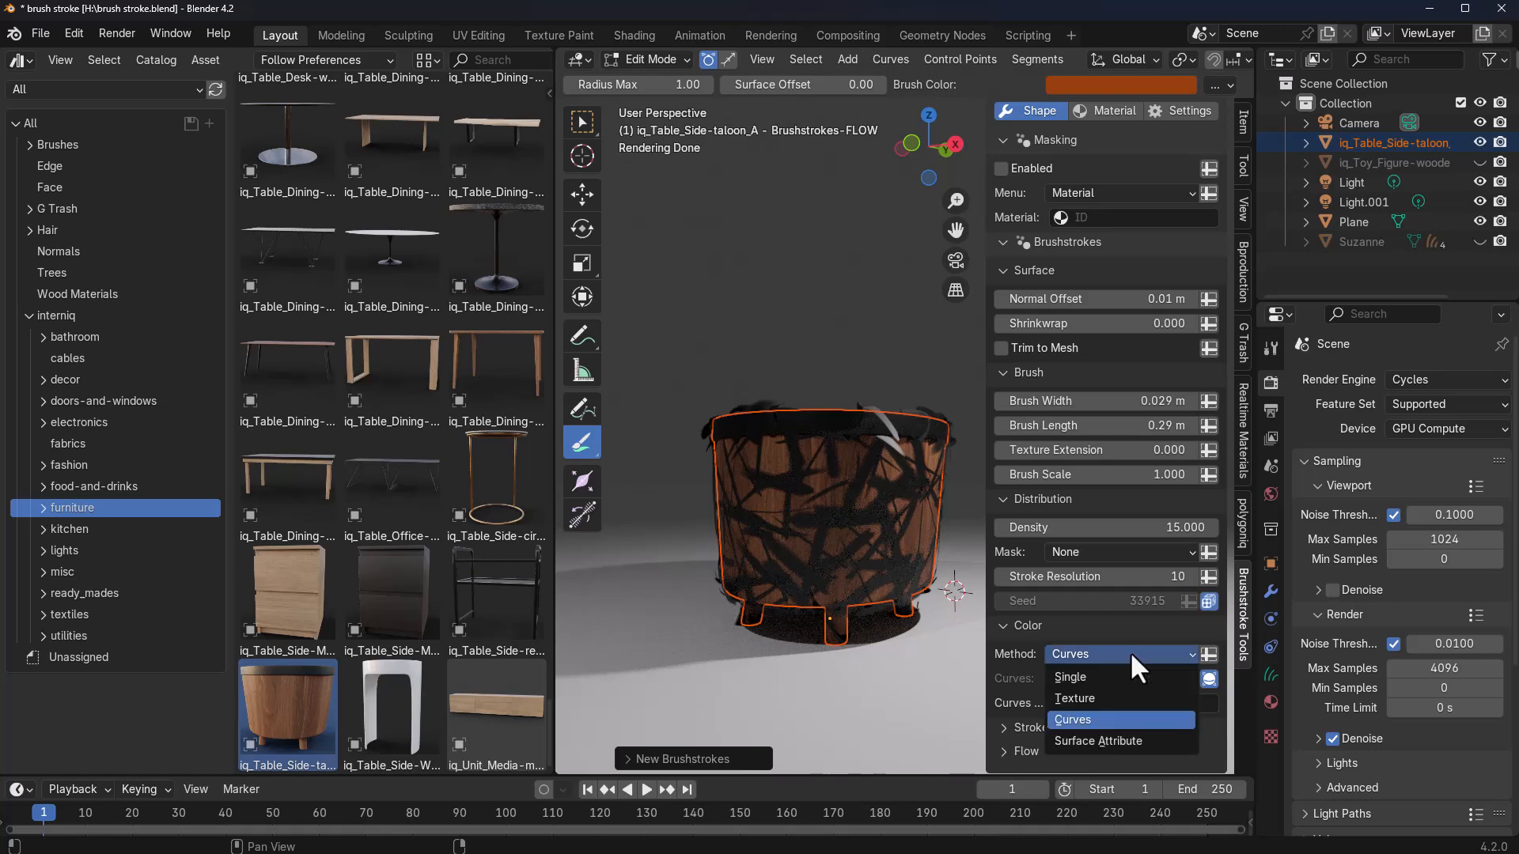
left_click(1113, 696)
left_click(1122, 704)
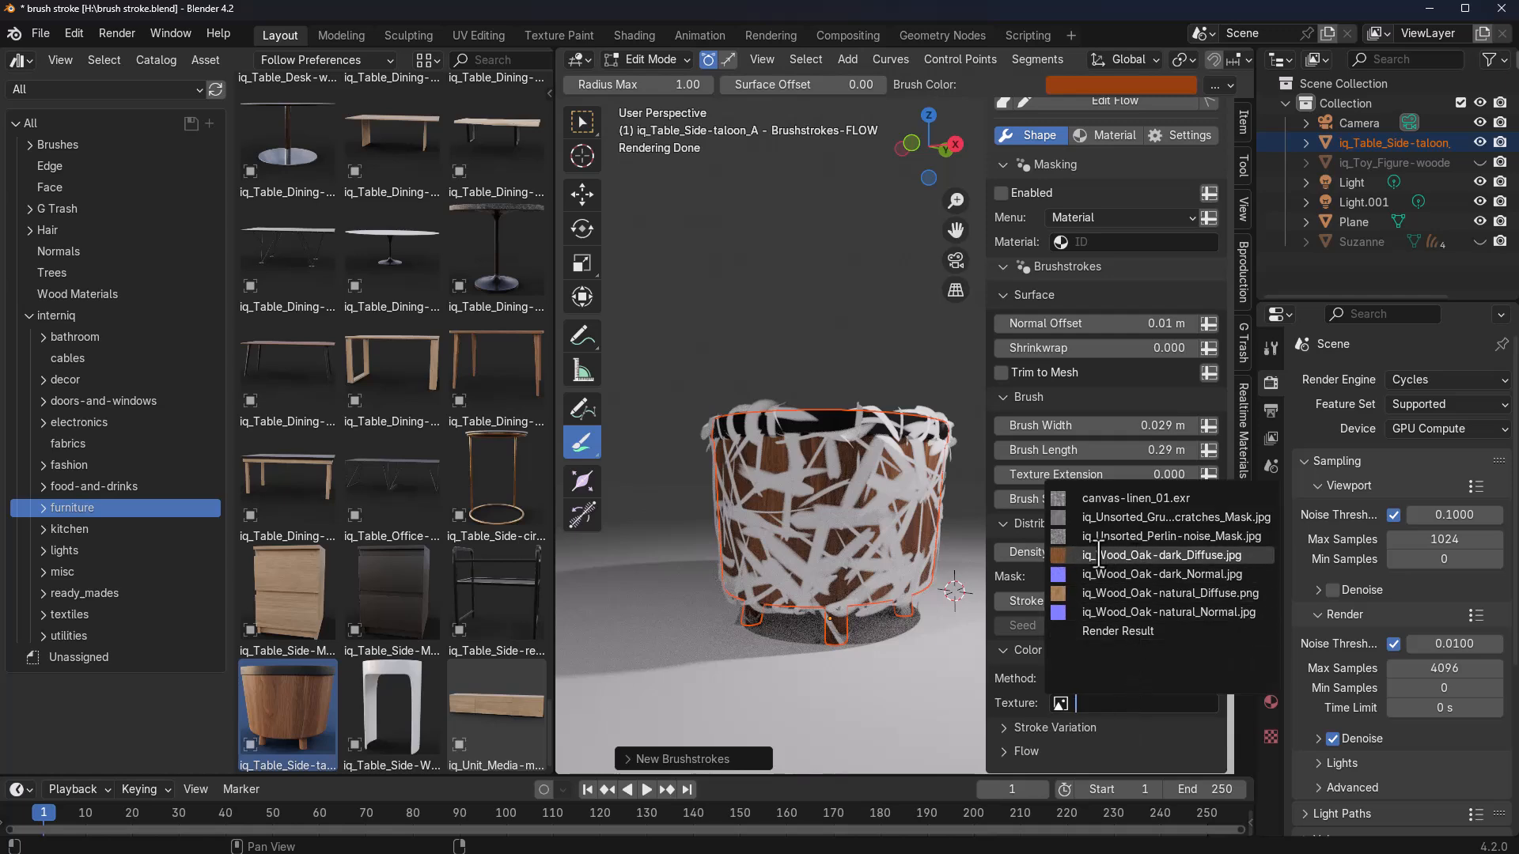
left_click(1099, 554)
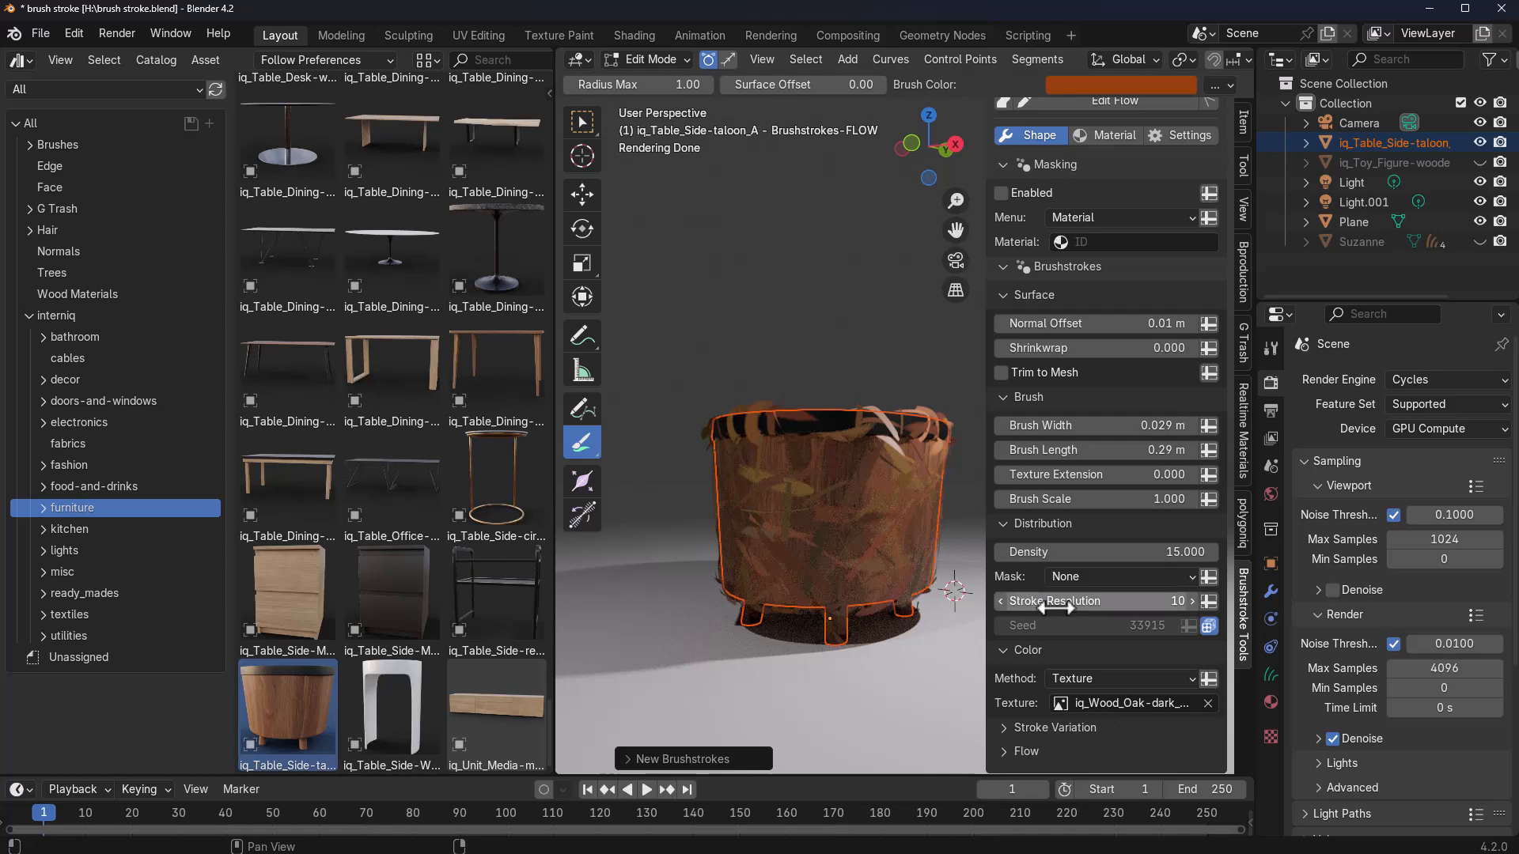
left_click_drag(1106, 552, 1171, 552)
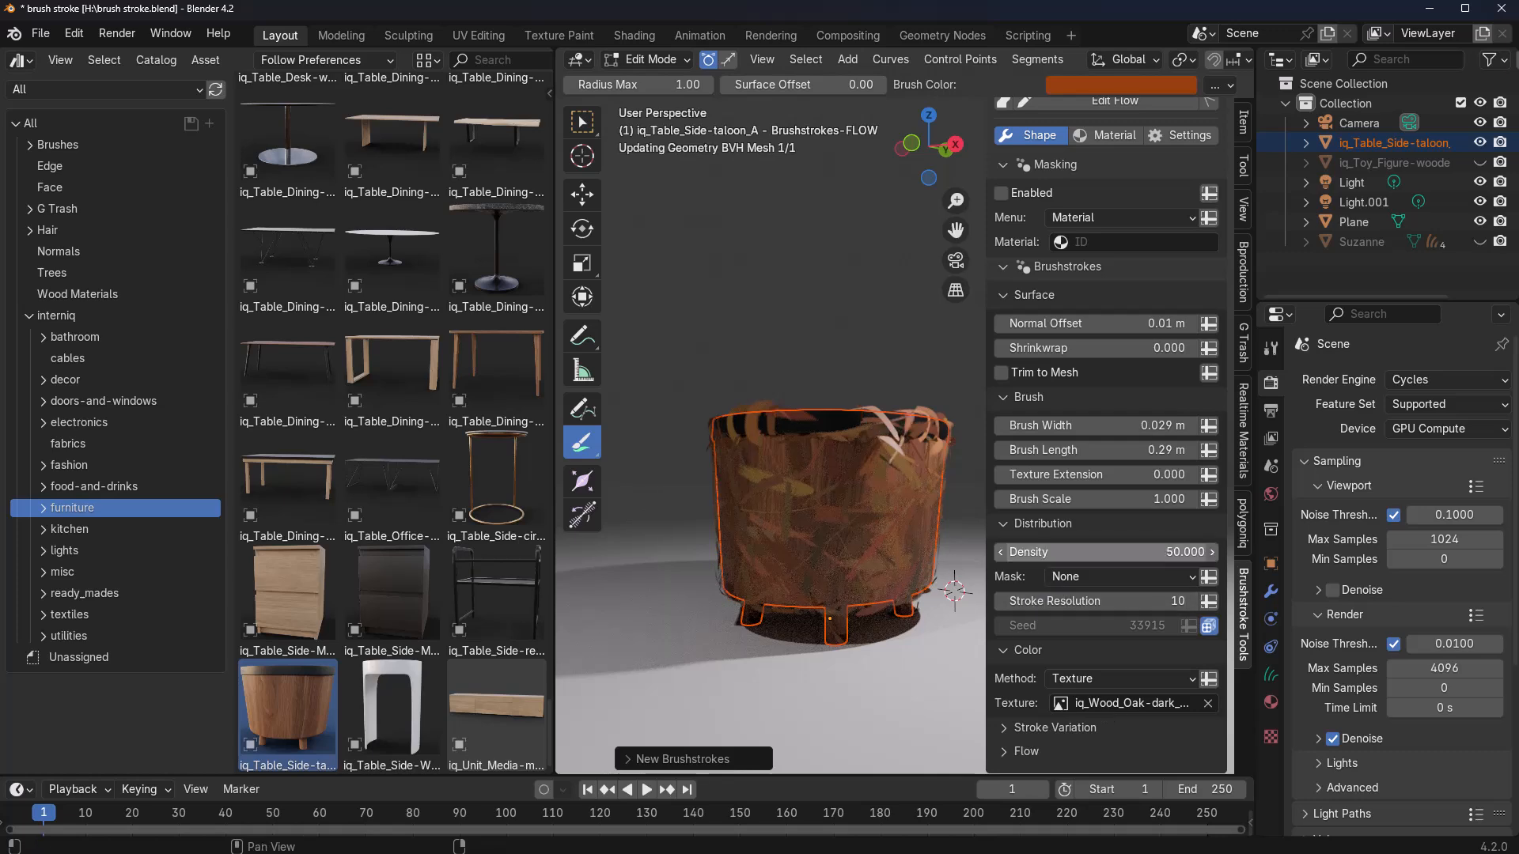
mouse_move(804, 533)
middle_mouse_down()
mouse_move(814, 559)
mouse_move(814, 544)
middle_mouse_up()
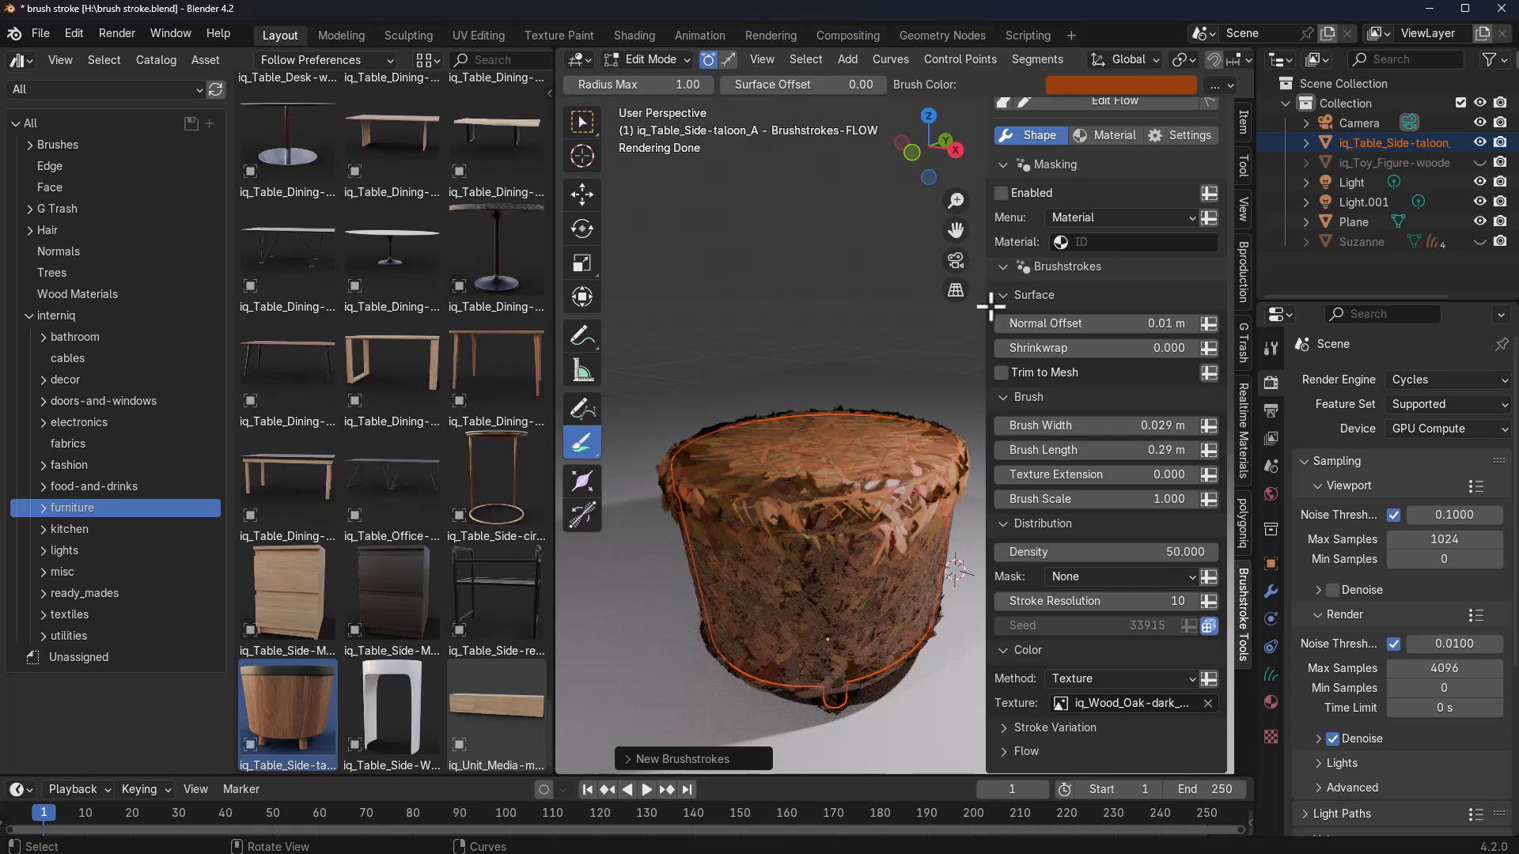
- Enable masking by material on the brushstroke layer and limit it to iq_Wood_Oak-dark
scroll(1065, 401, "up", 7)
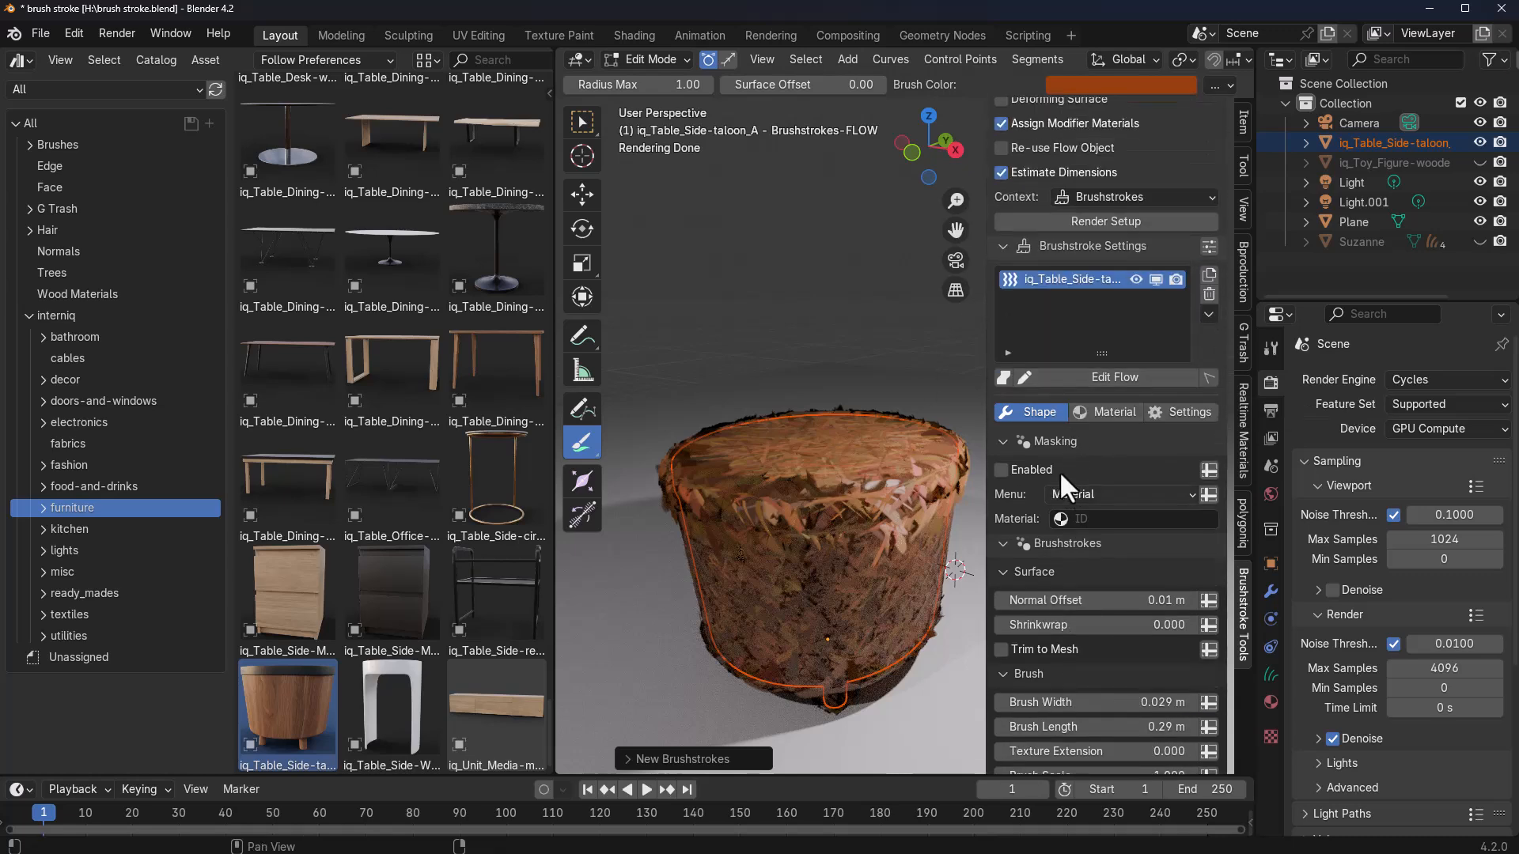
left_click(1001, 470)
left_click(1124, 501)
left_click(1107, 541)
left_click(1108, 524)
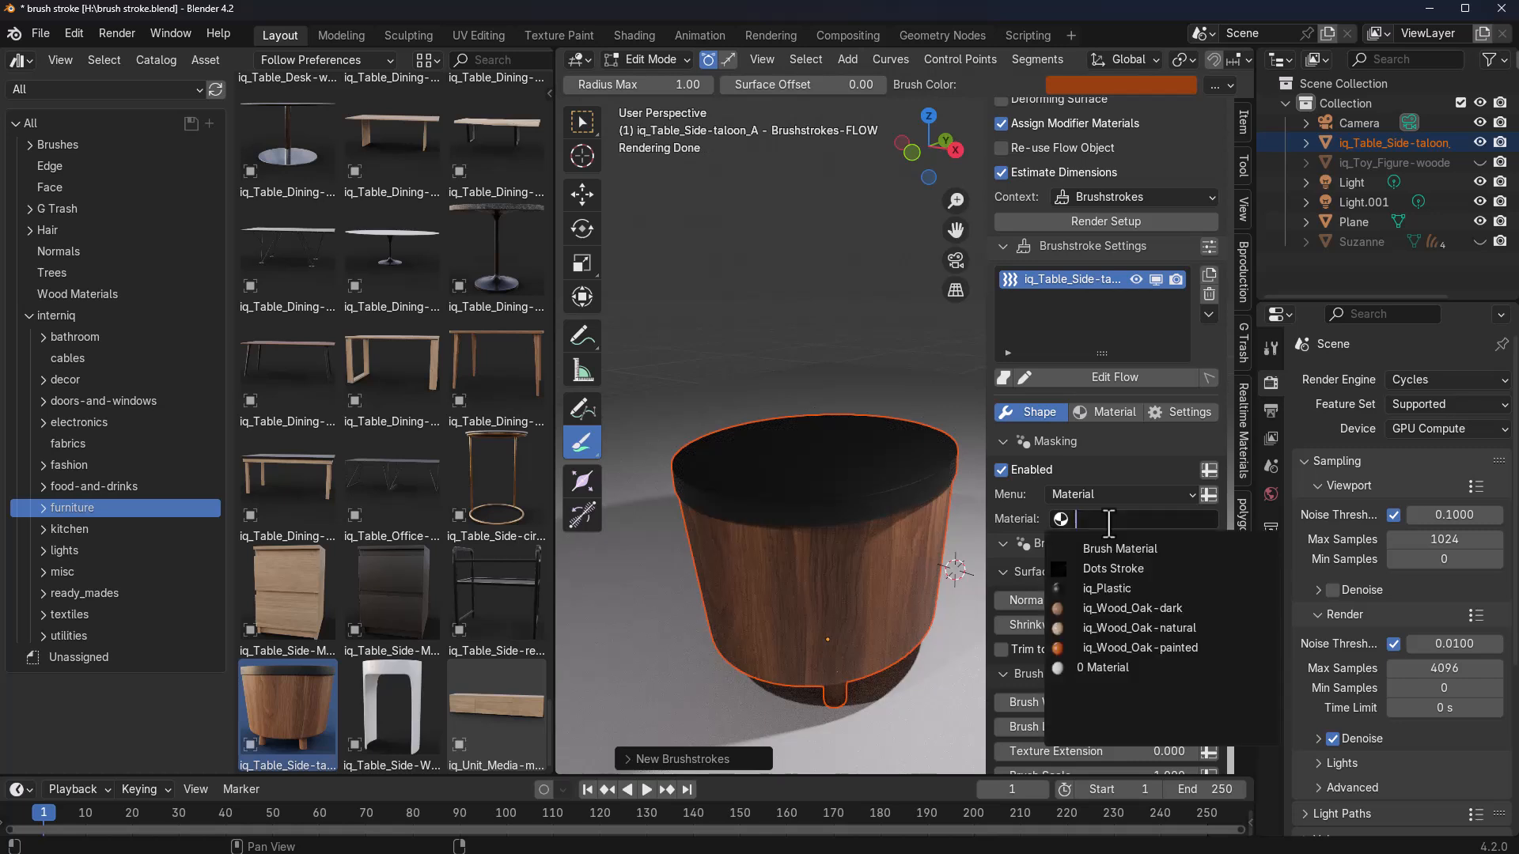
left_click(1134, 609)
- Draw flow strokes down both sides and across the front of the table's wooden body to direct the brushstrokes
middle_click_drag(855, 644, 861, 566)
left_click_drag(912, 488, 916, 628)
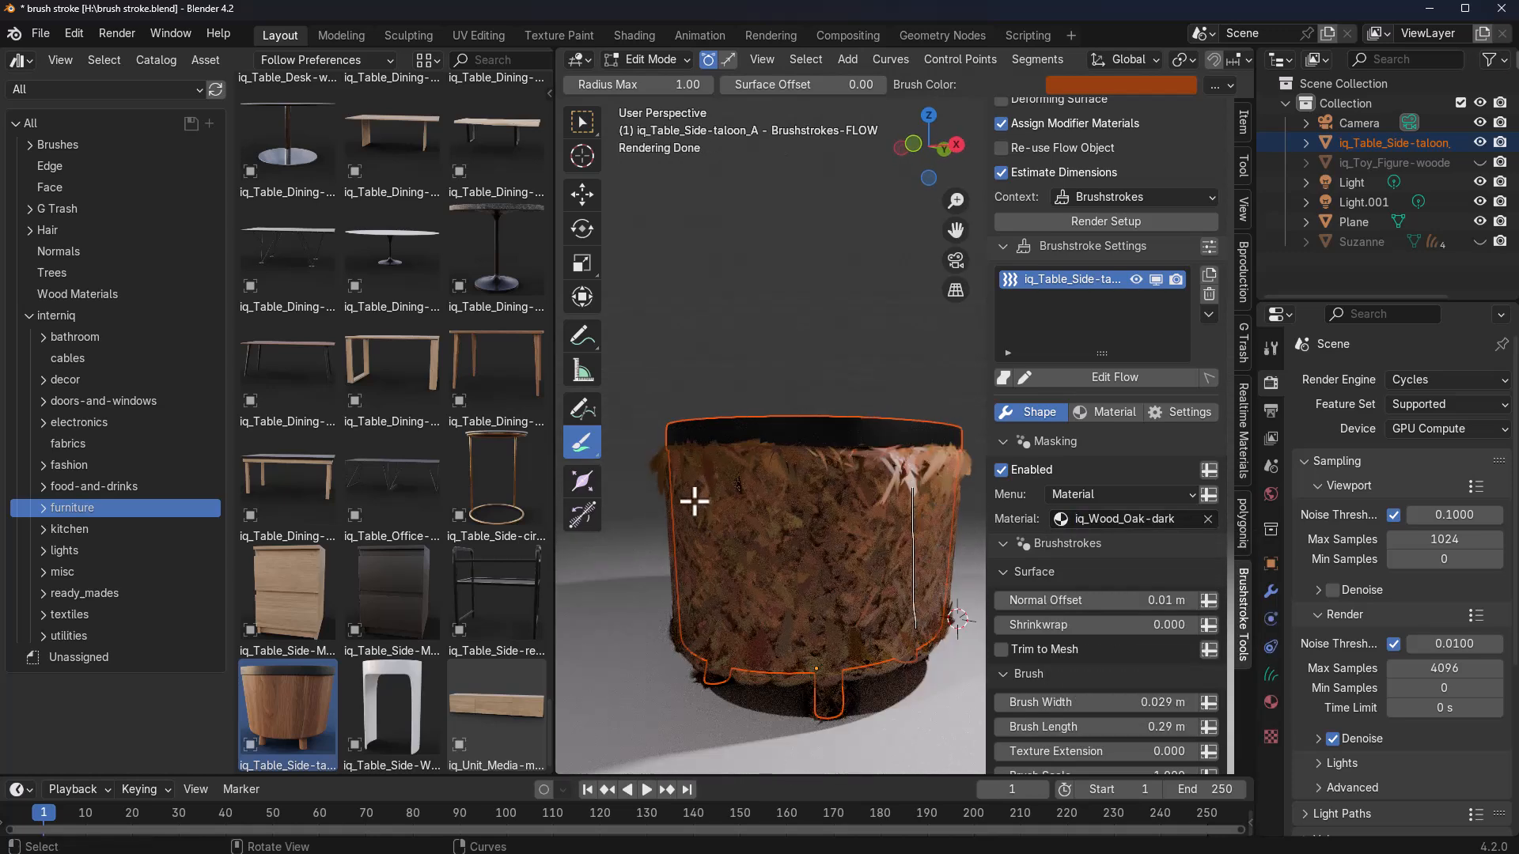
left_click_drag(697, 494, 689, 609)
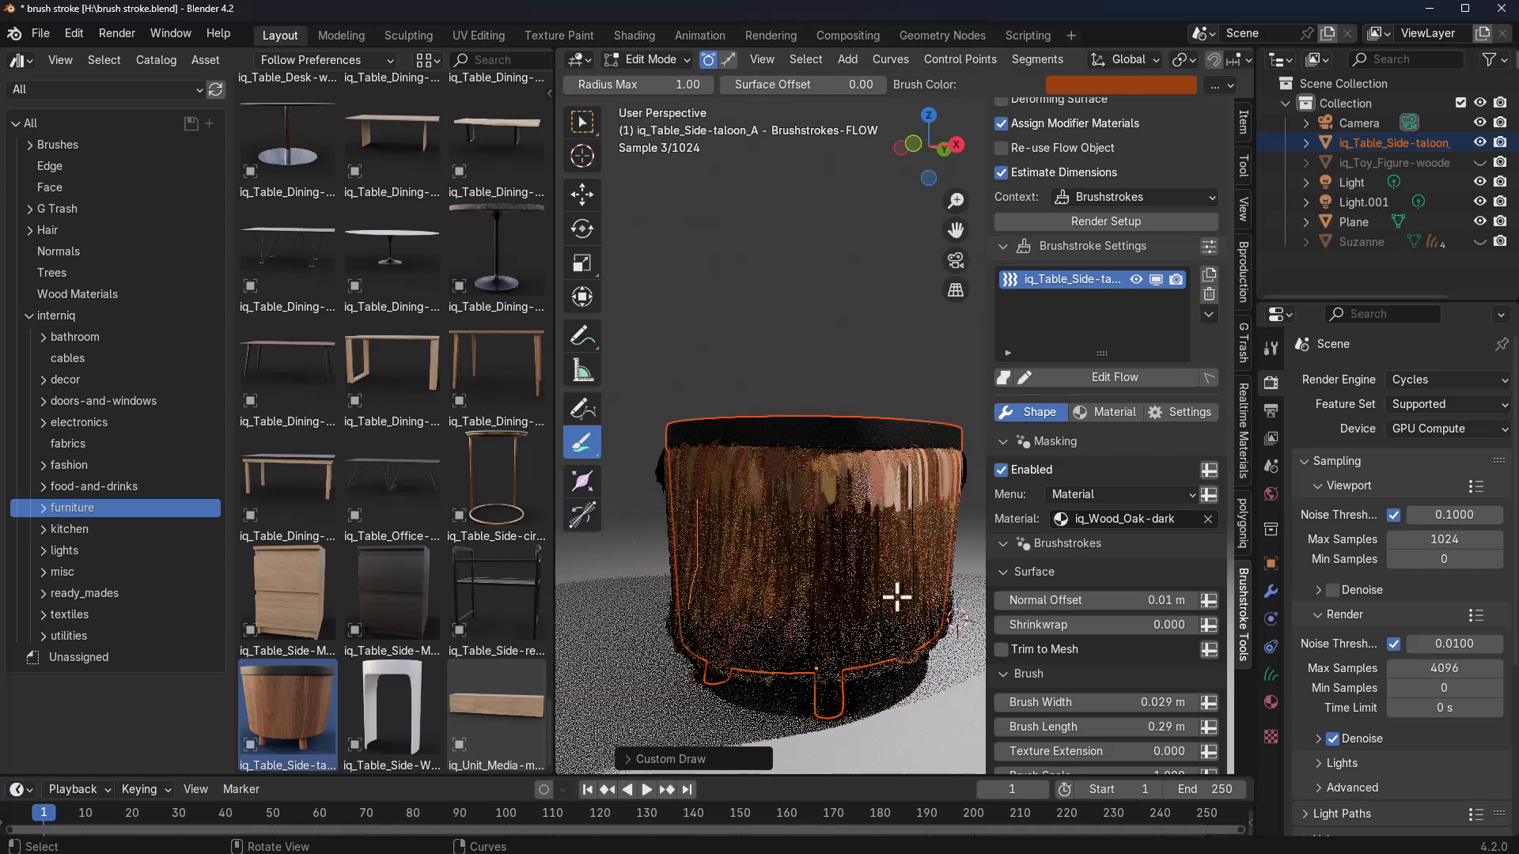
left_click_drag(818, 567, 959, 580)
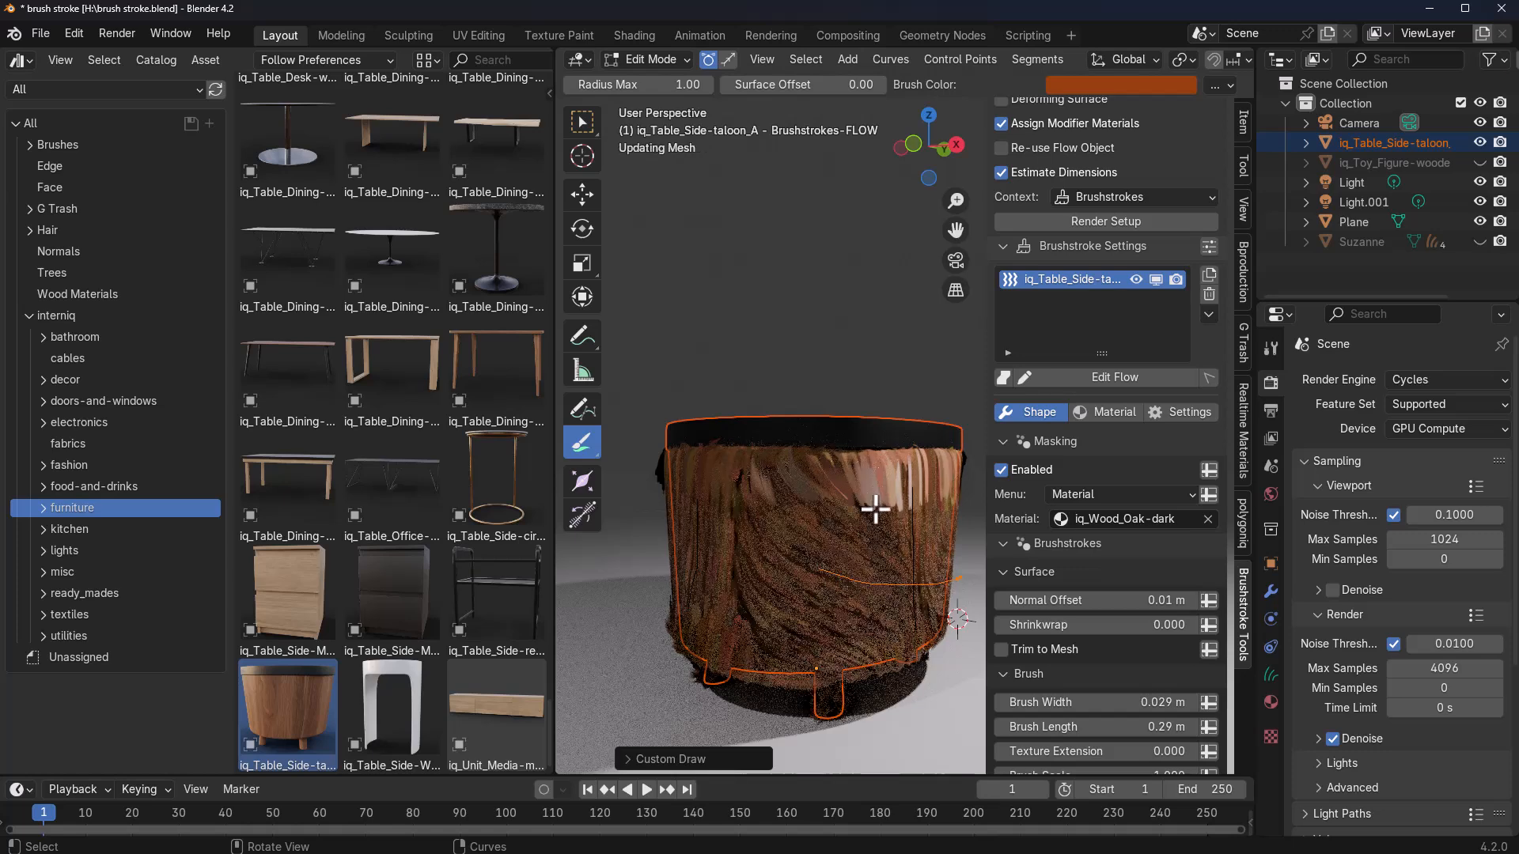
left_click_drag(717, 519, 678, 599)
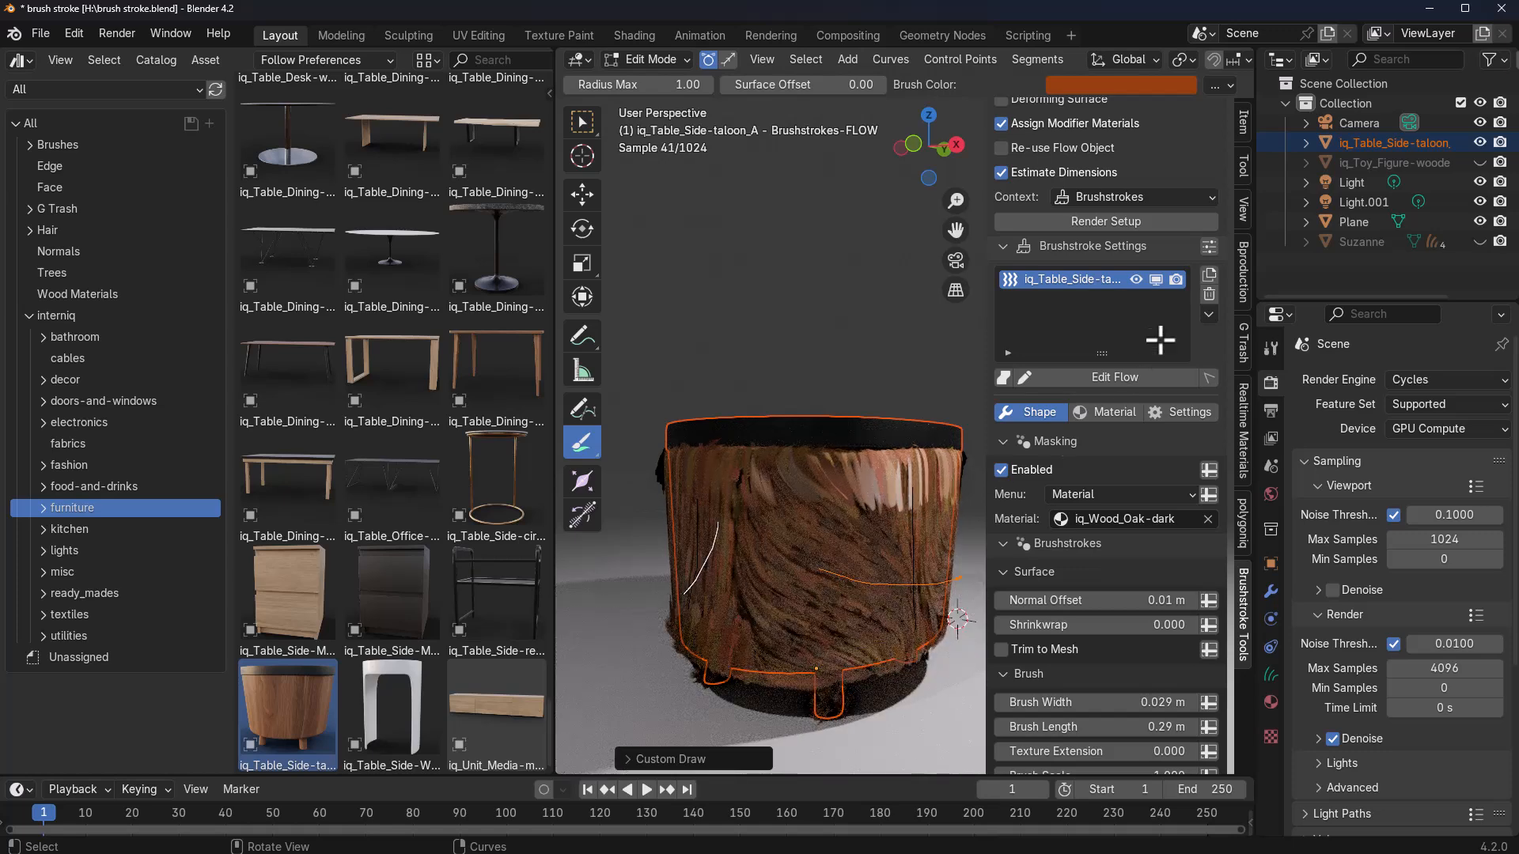
- Duplicate the table's brushstroke layer and mask the copy to the iq_Plastic material
scroll(1161, 395, "up", 5)
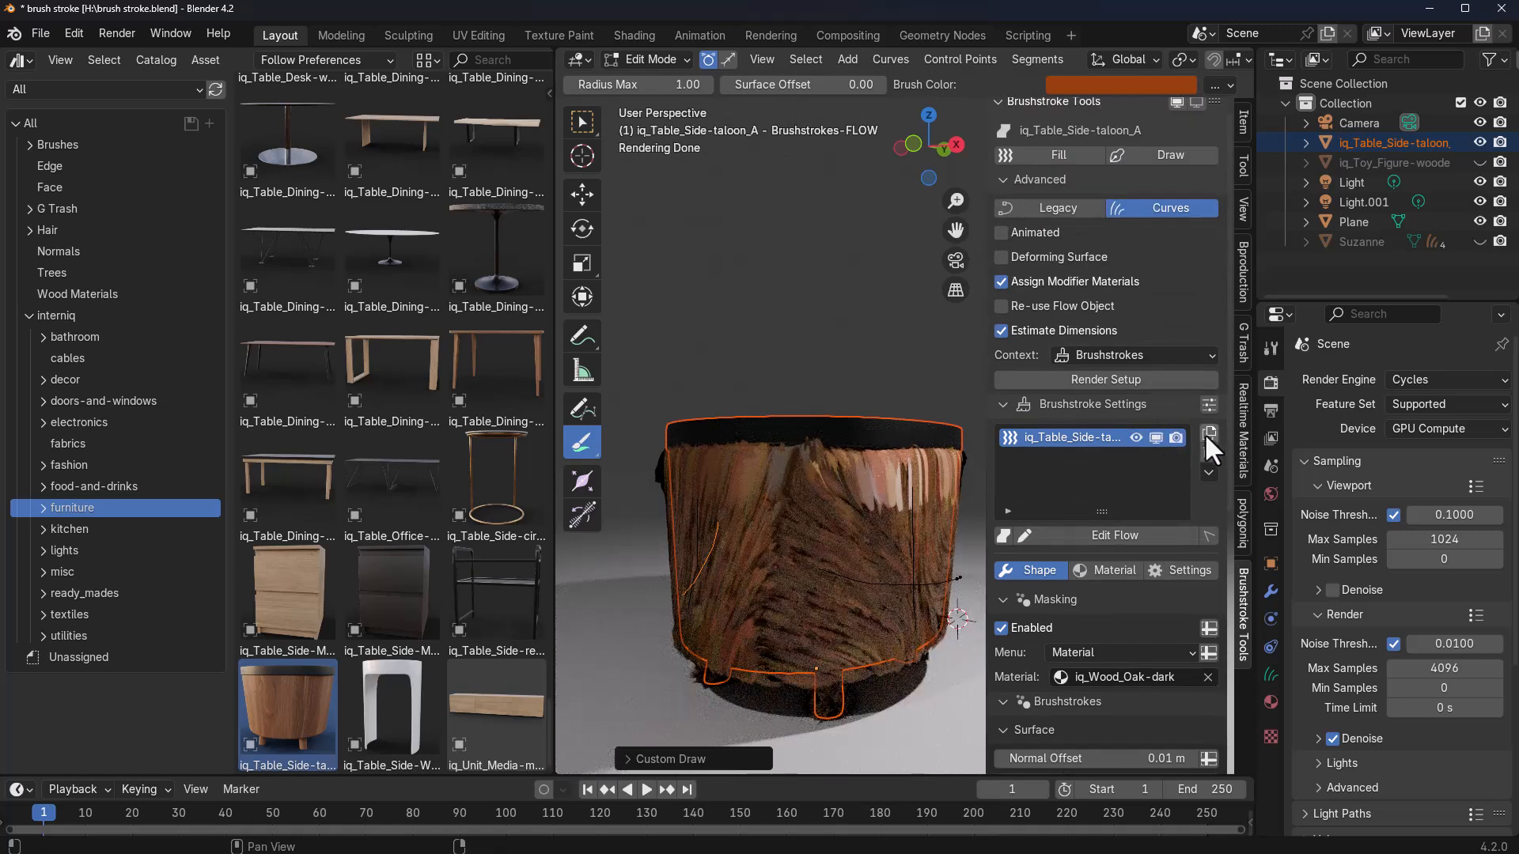
left_click(1064, 439)
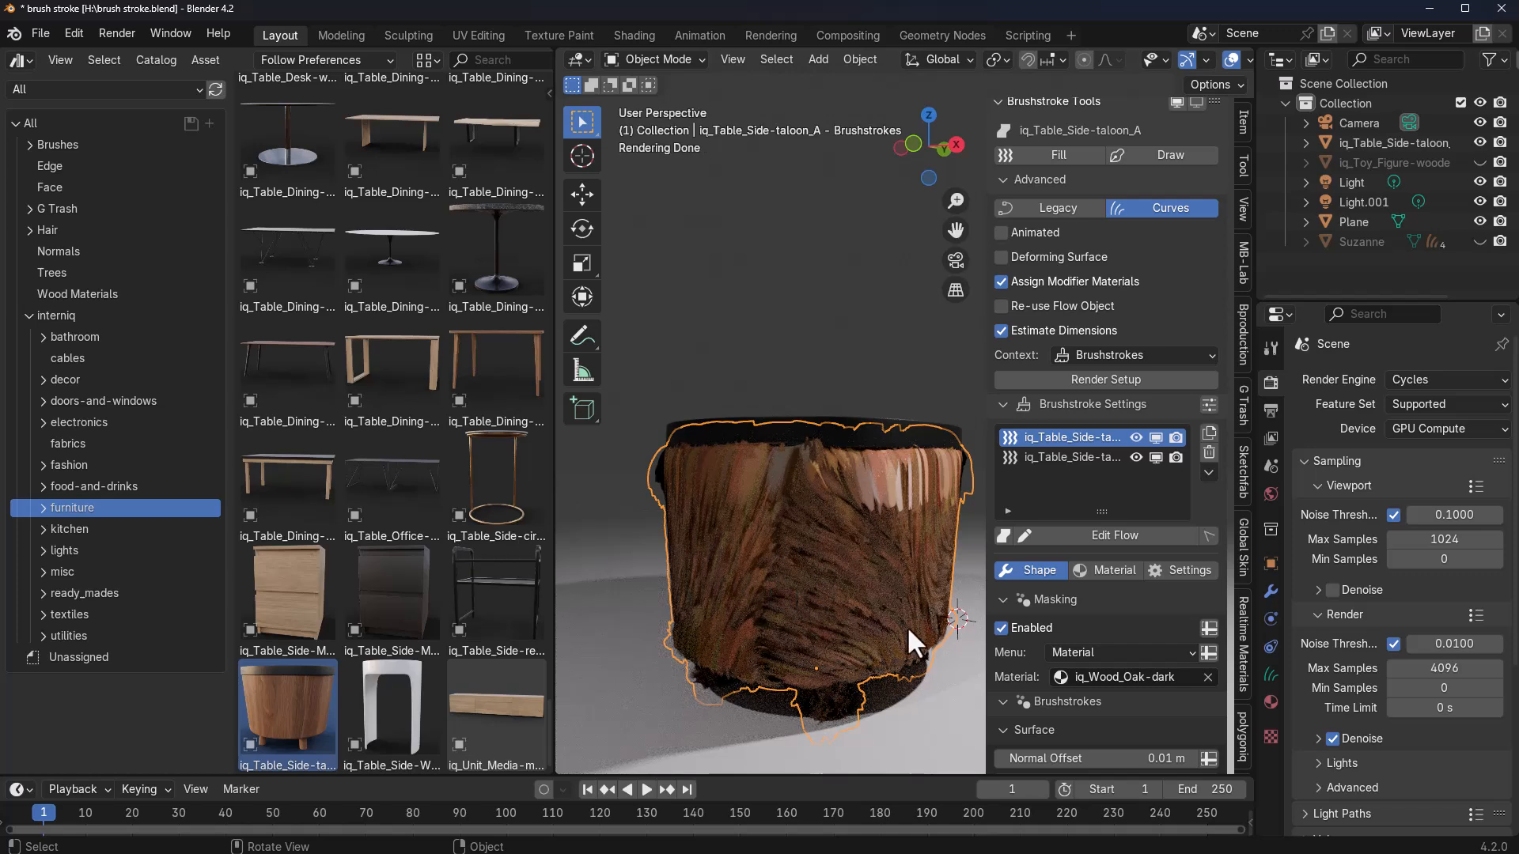
left_click(1208, 677)
left_click(1136, 679)
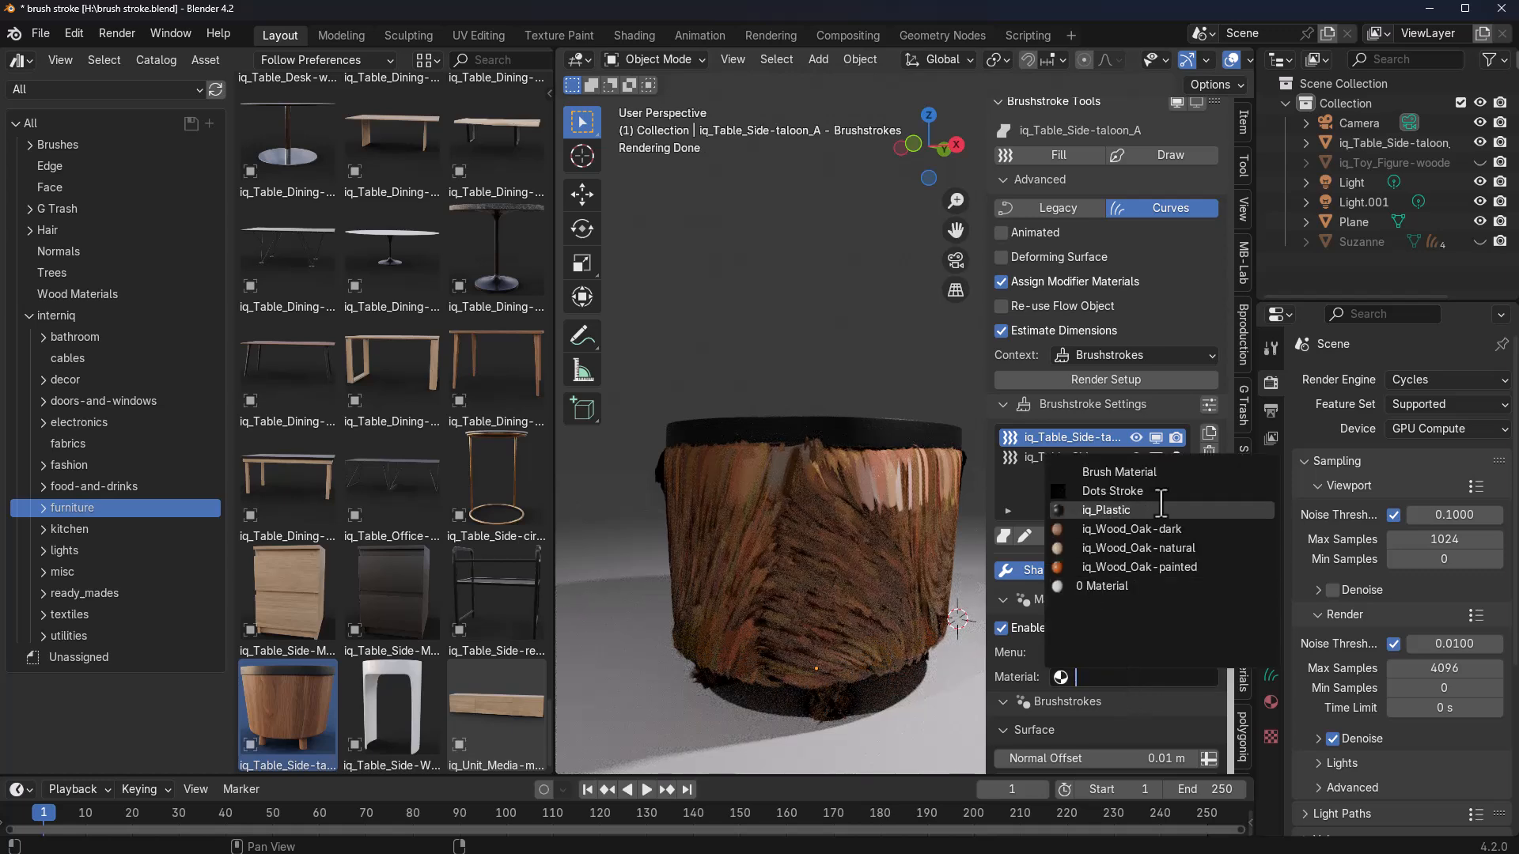
left_click(1034, 508)
mouse_move(804, 420)
middle_mouse_down()
mouse_move(667, 401)
mouse_move(688, 500)
mouse_move(708, 420)
middle_mouse_up()
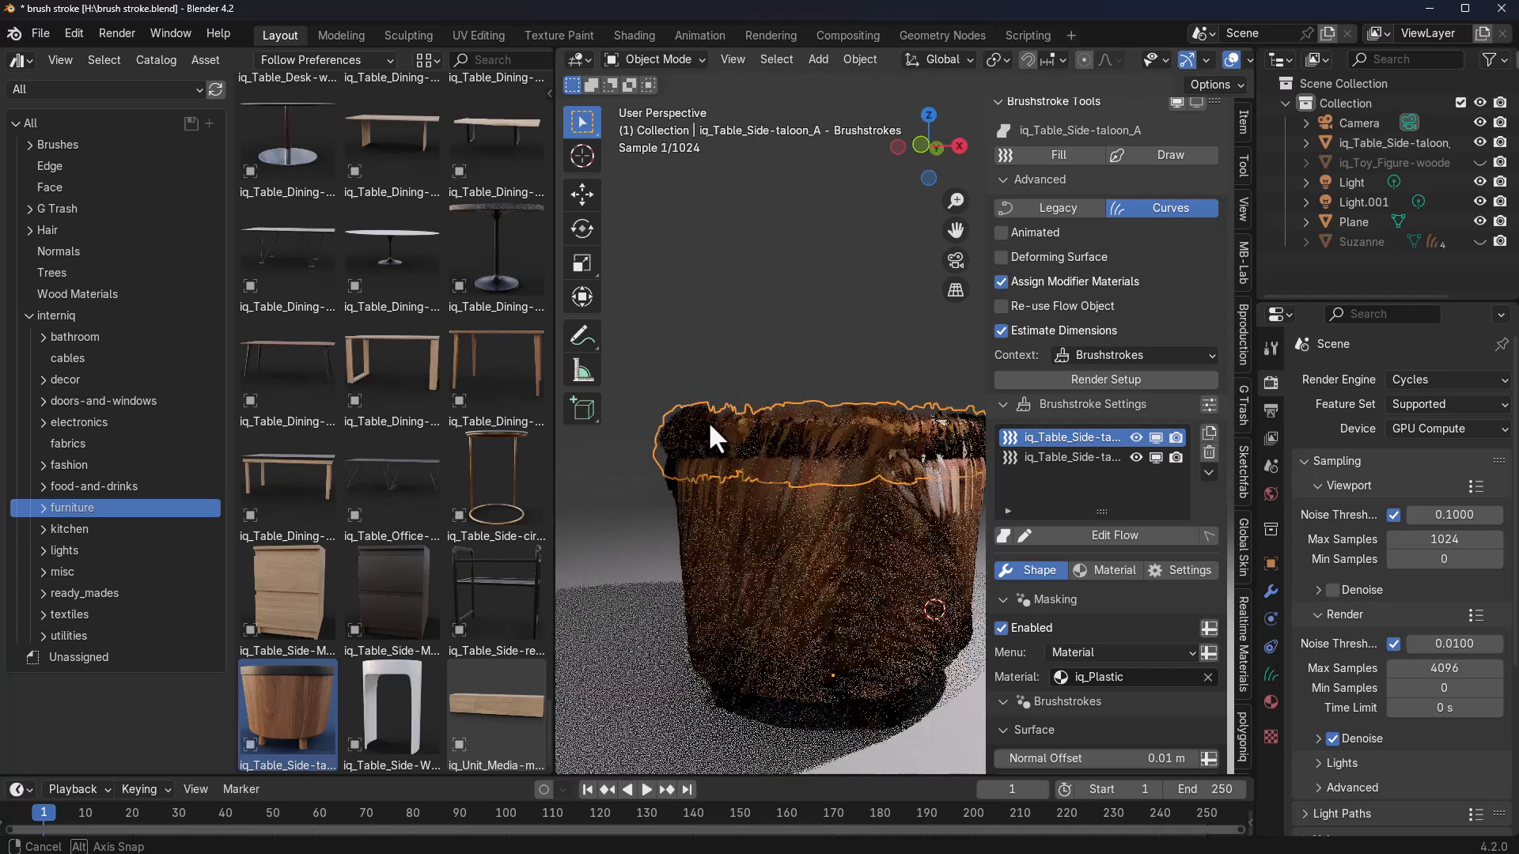
- Try the iq_Wood_Oak-natural_Diffuse.png texture as the color of the tabletop's brushstroke layer
scroll(1161, 606, "down", 5)
scroll(1162, 606, "down", 8)
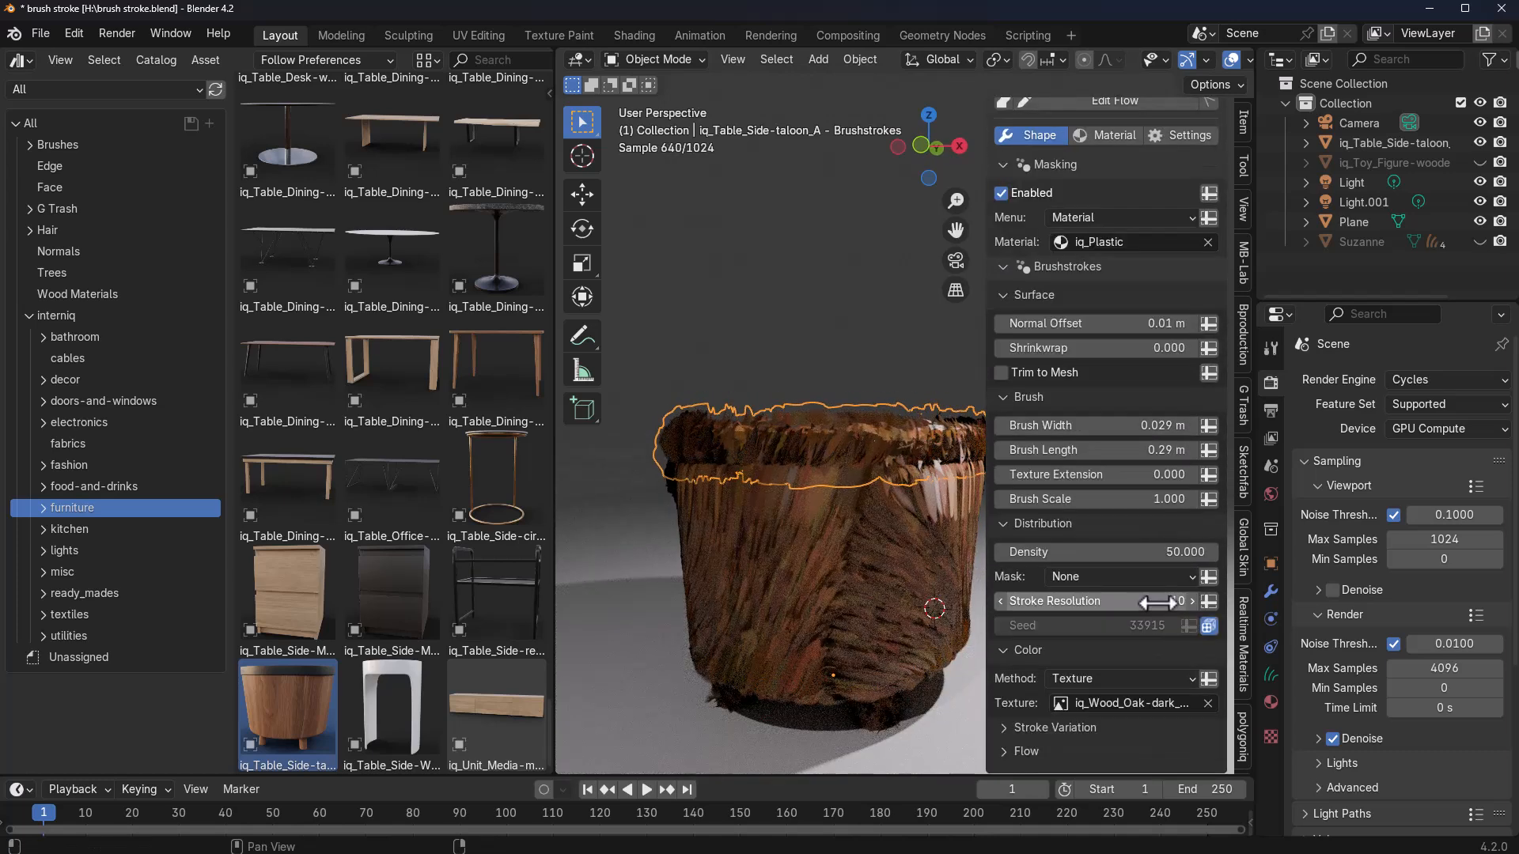
left_click(1133, 699)
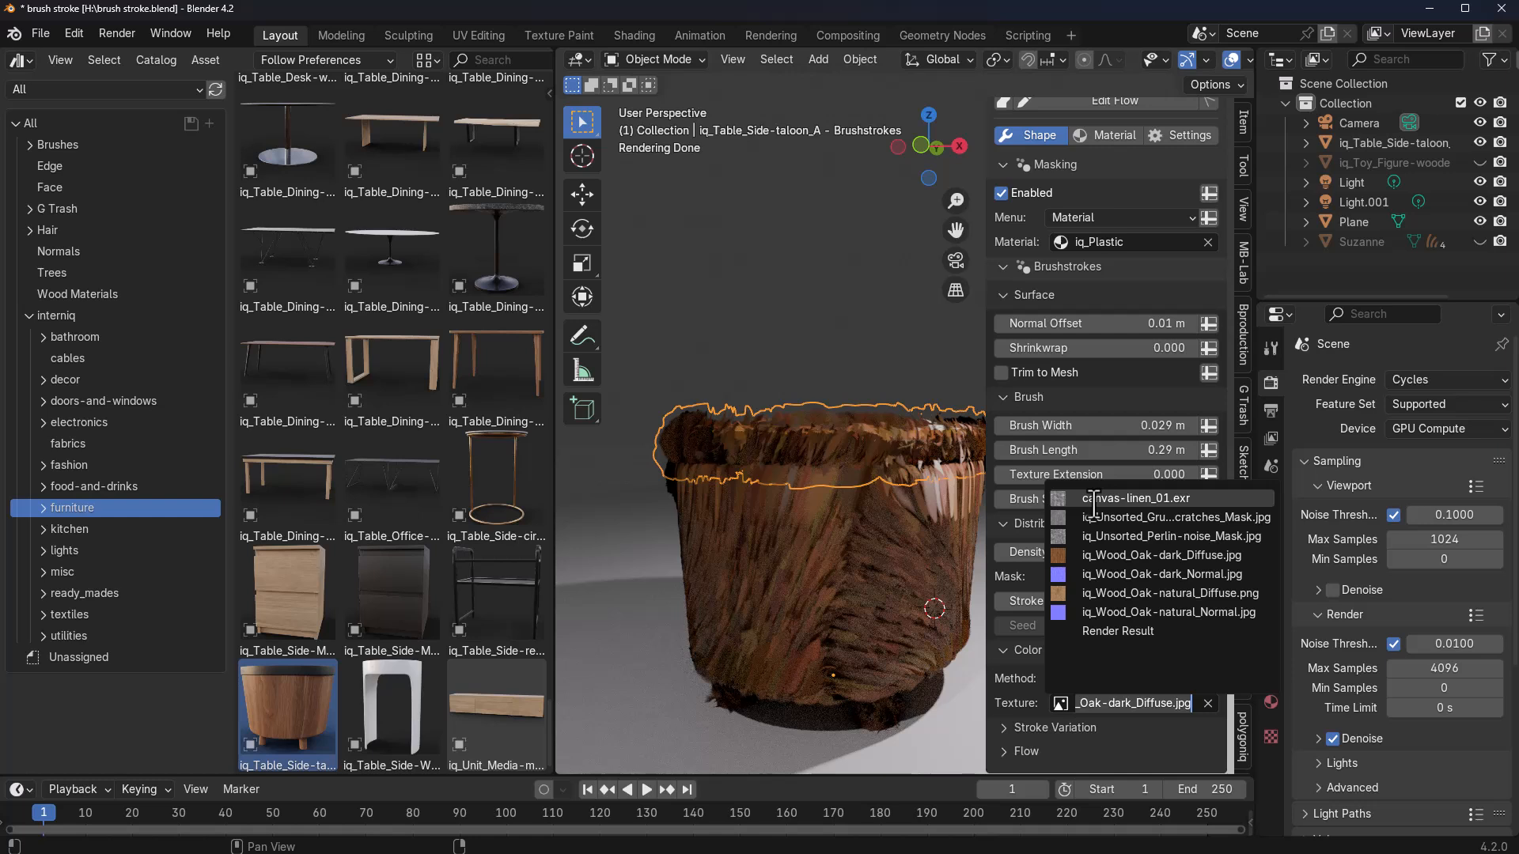
left_click(1127, 593)
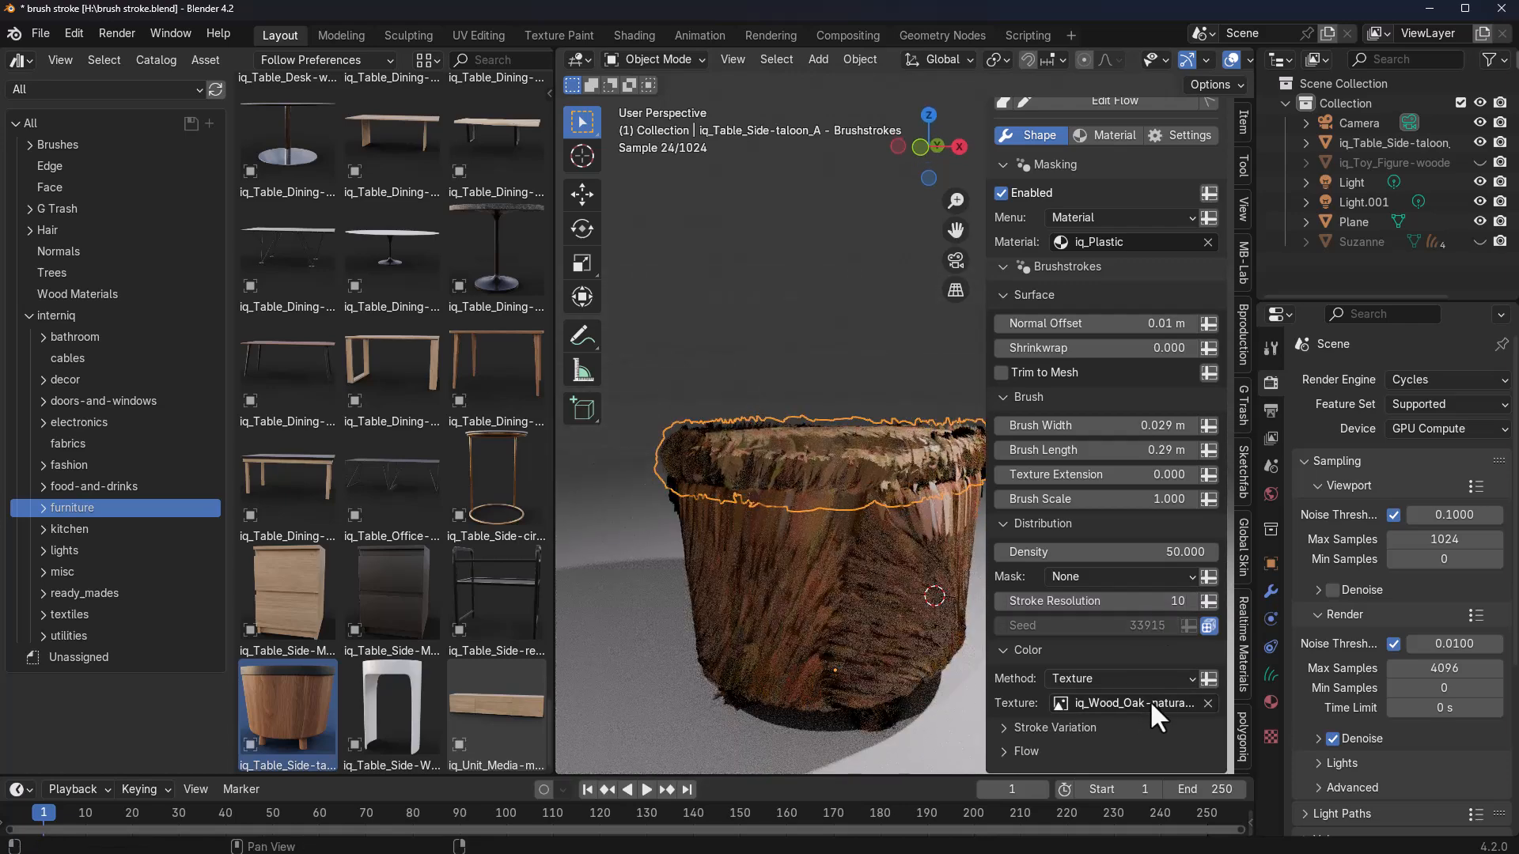
left_click(1151, 700)
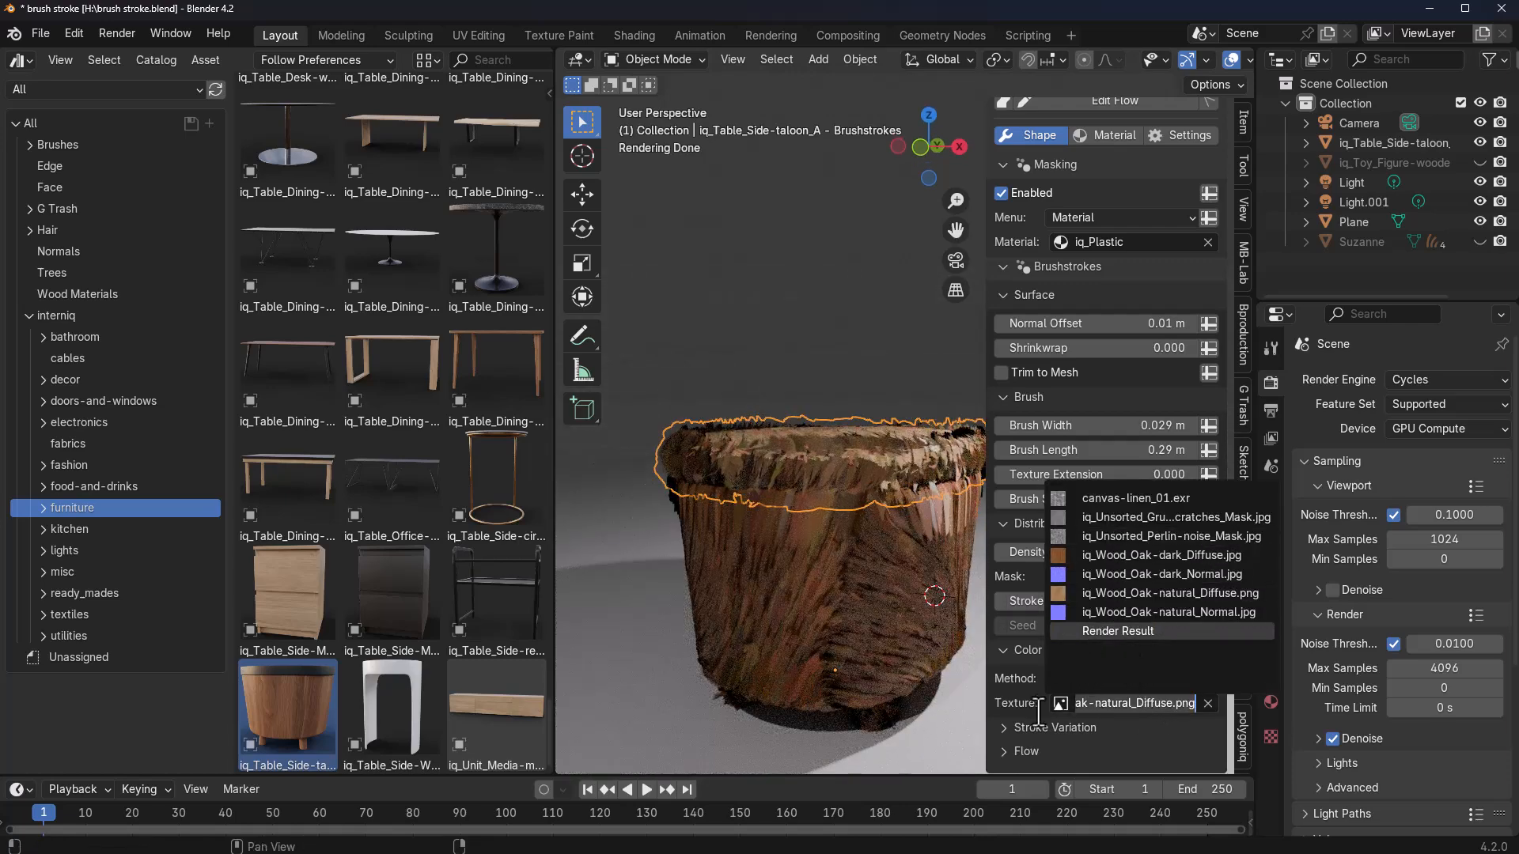
- Switch the tabletop layer's color method to Curves, enter Edit Mode, and darken the brush color to near black
left_click(1090, 682)
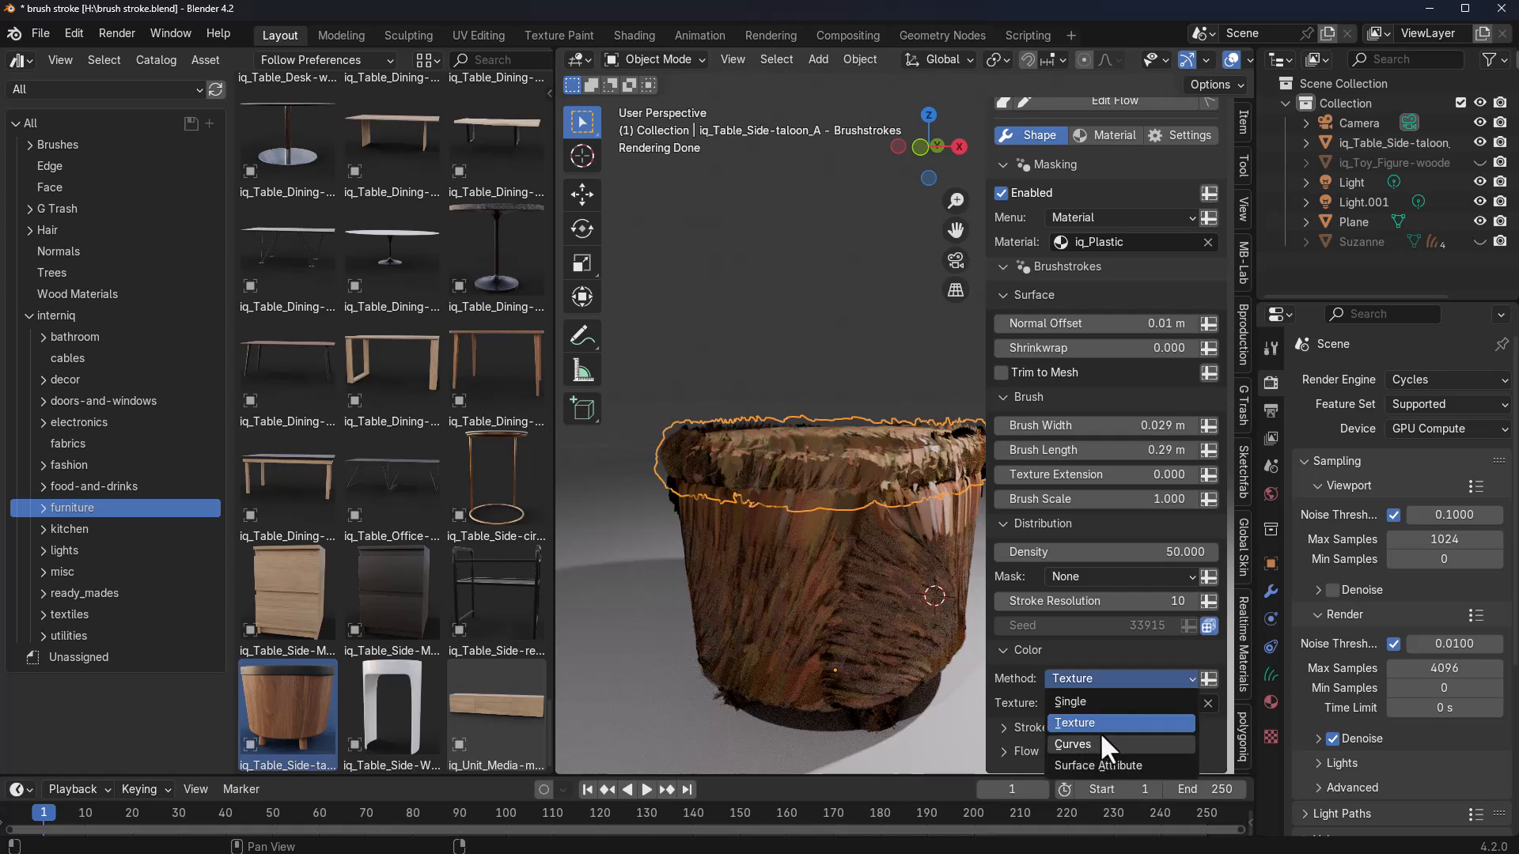
left_click(1093, 740)
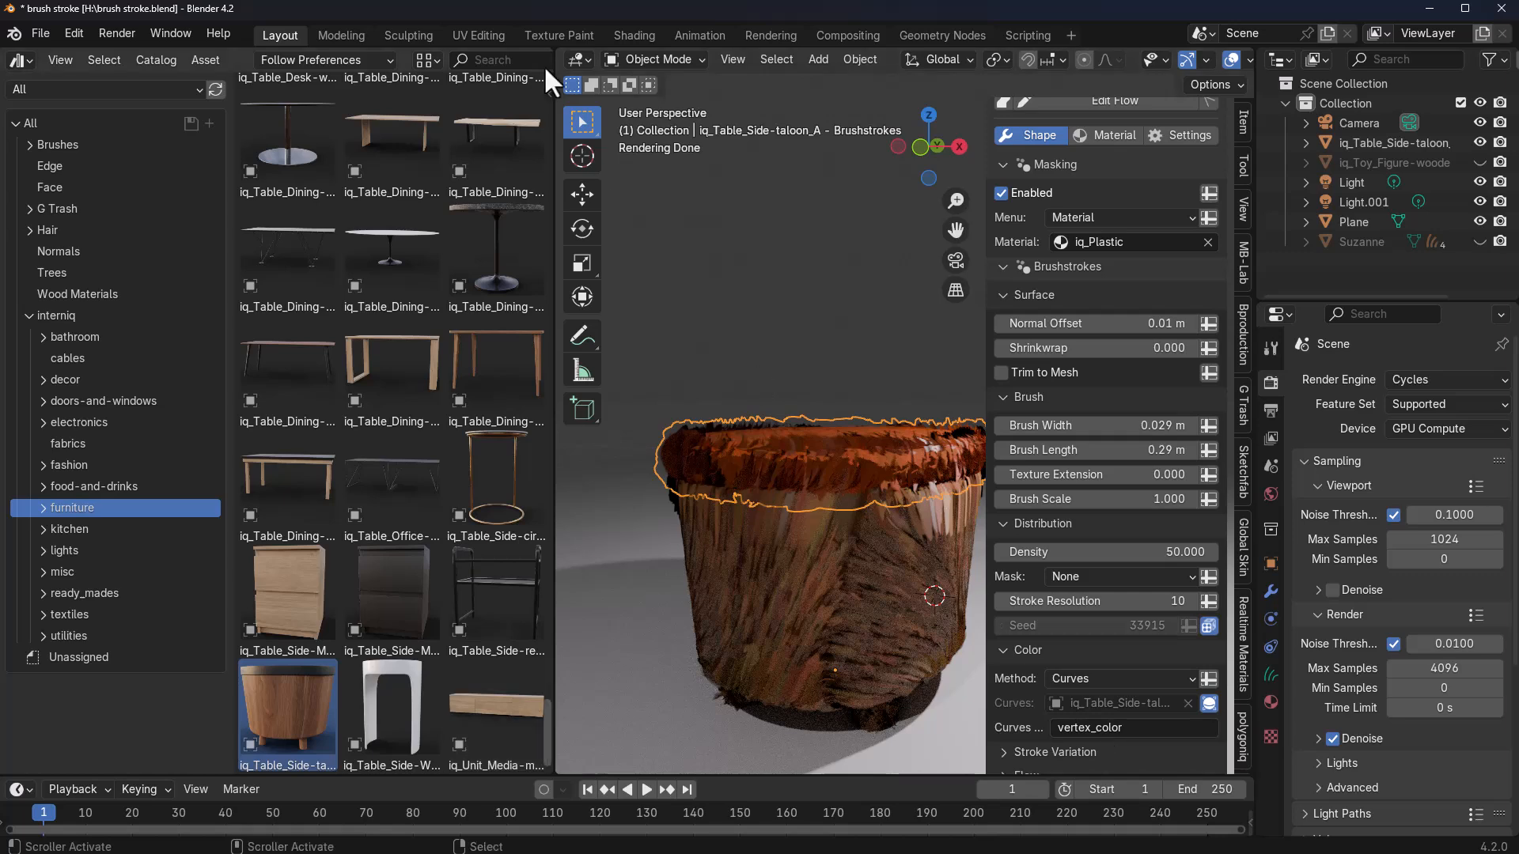
left_click(659, 63)
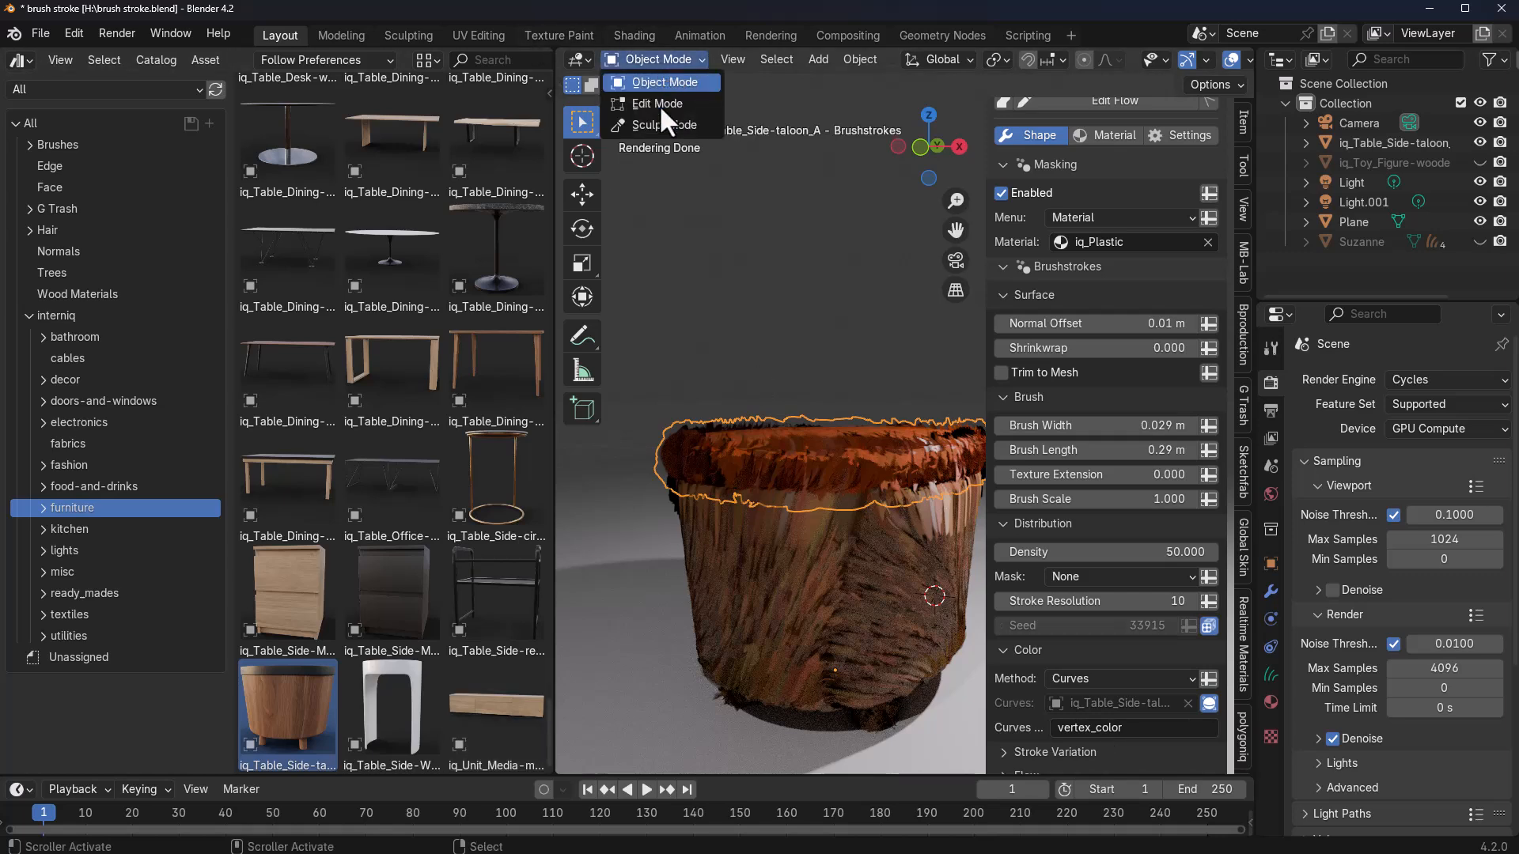
left_click(663, 104)
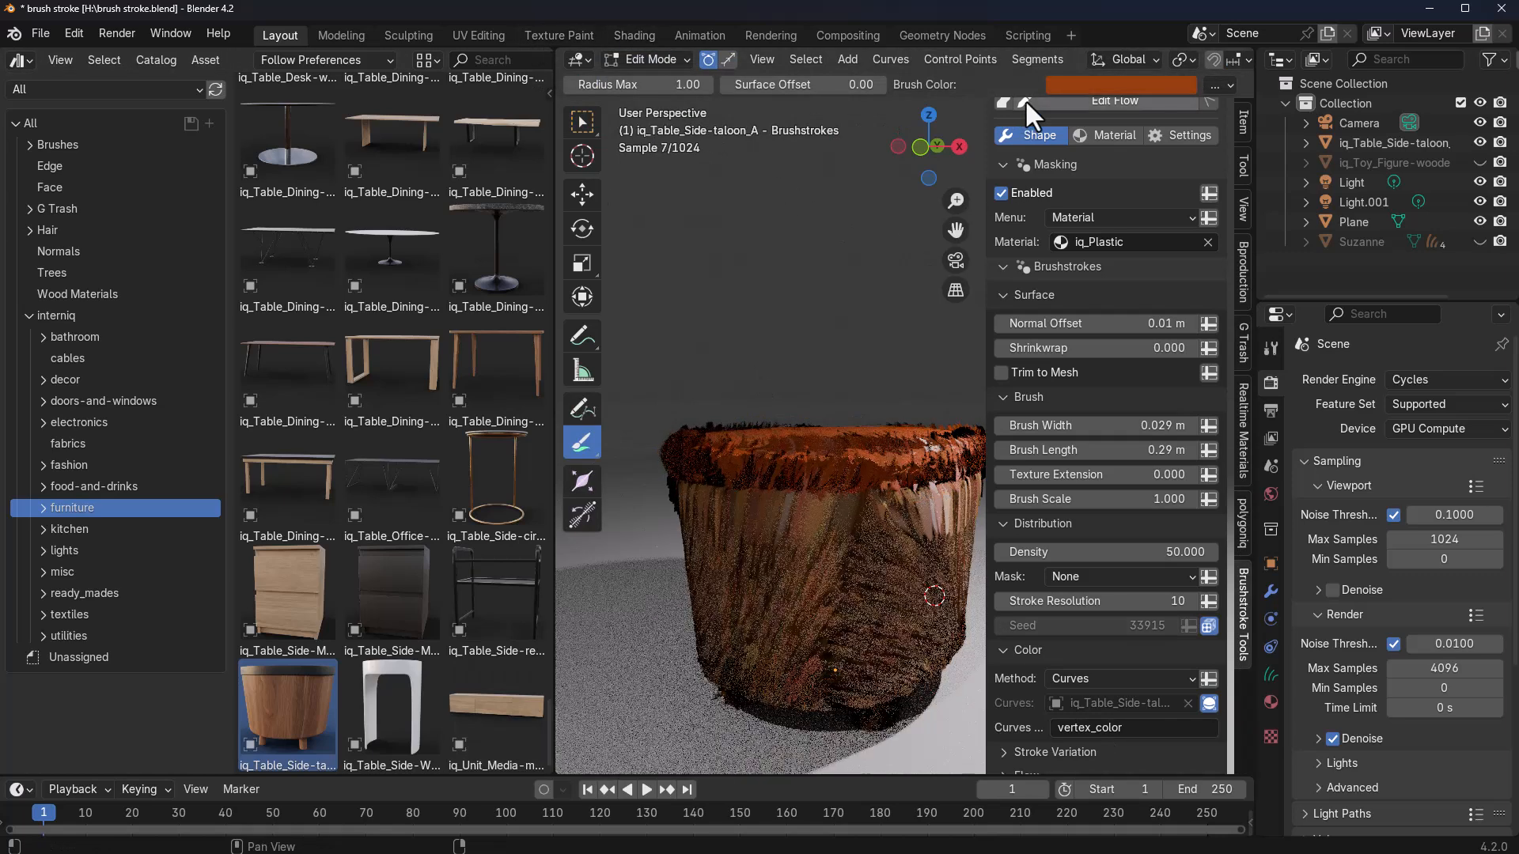
left_click(1123, 84)
left_click_drag(1243, 226, 1242, 267)
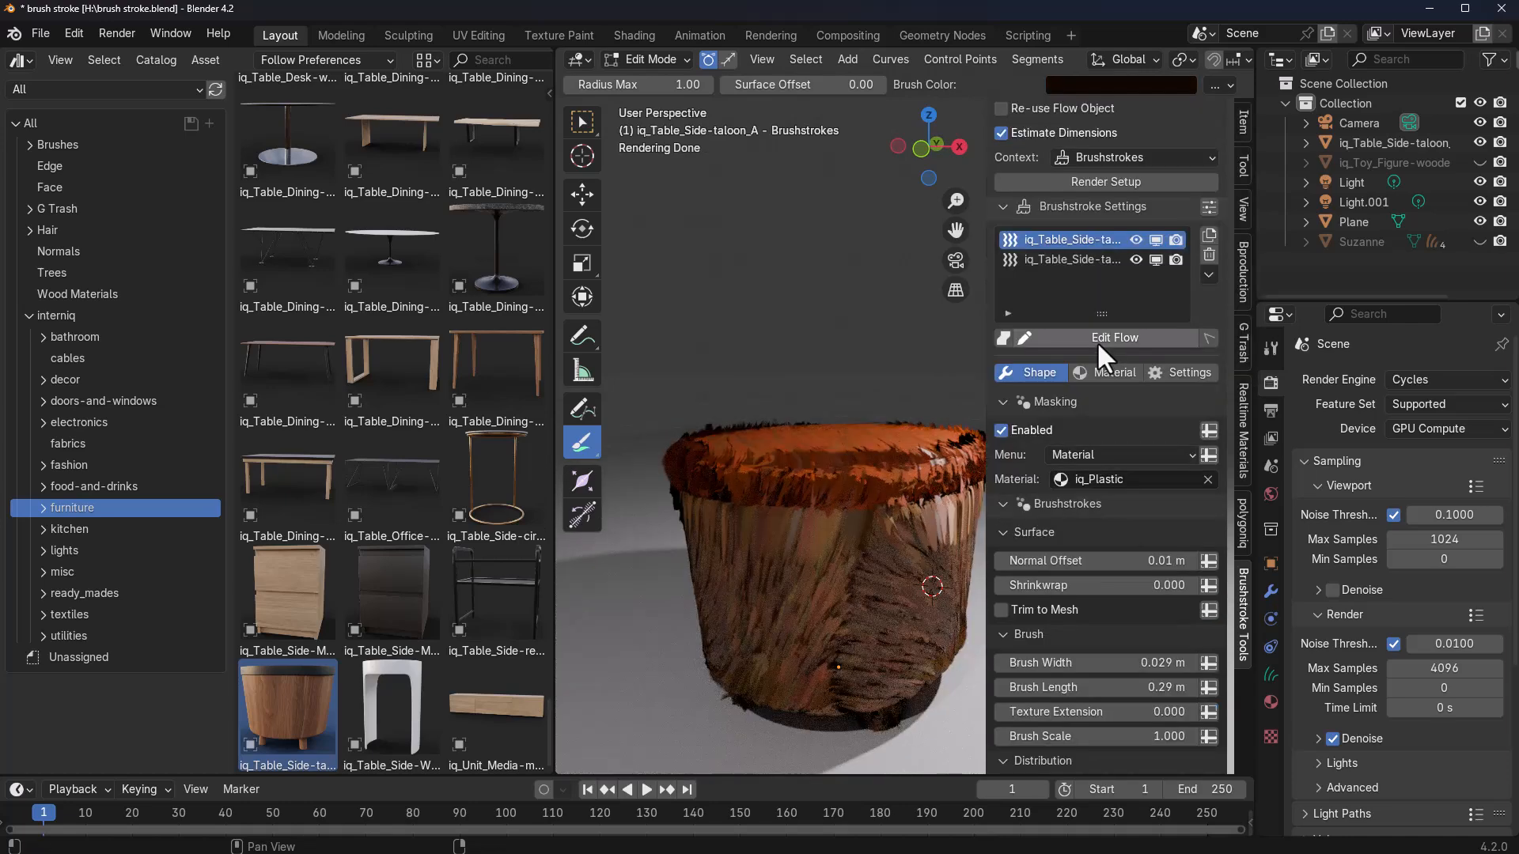
- Edit the tabletop layer's flow and draw near-black flow strokes across the tabletop
left_click(1096, 341)
middle_click_drag(740, 553, 750, 603)
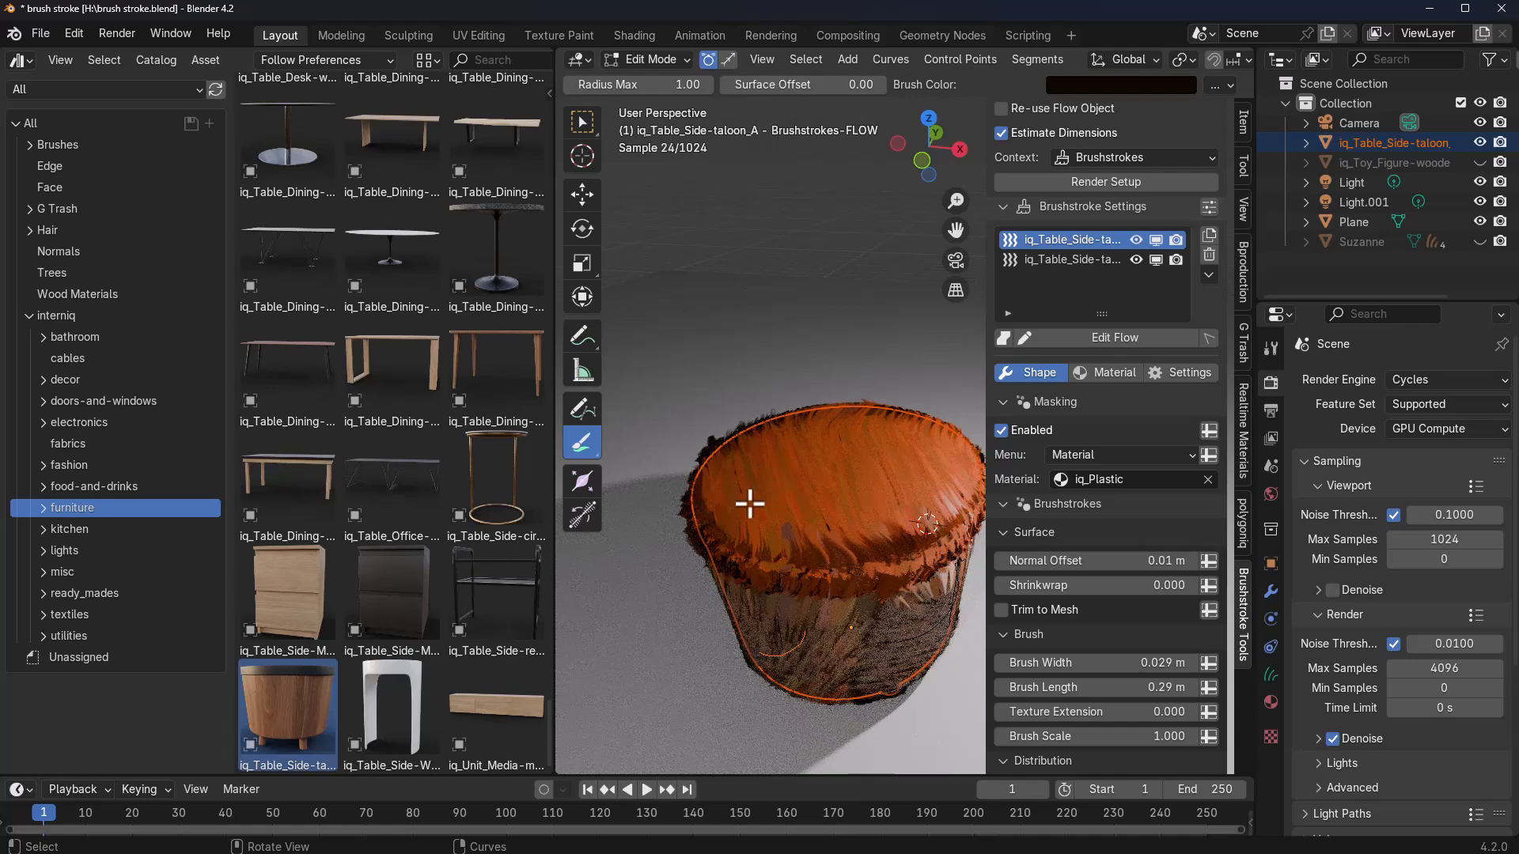
left_click_drag(759, 554, 805, 553)
middle_click_drag(954, 562, 815, 499)
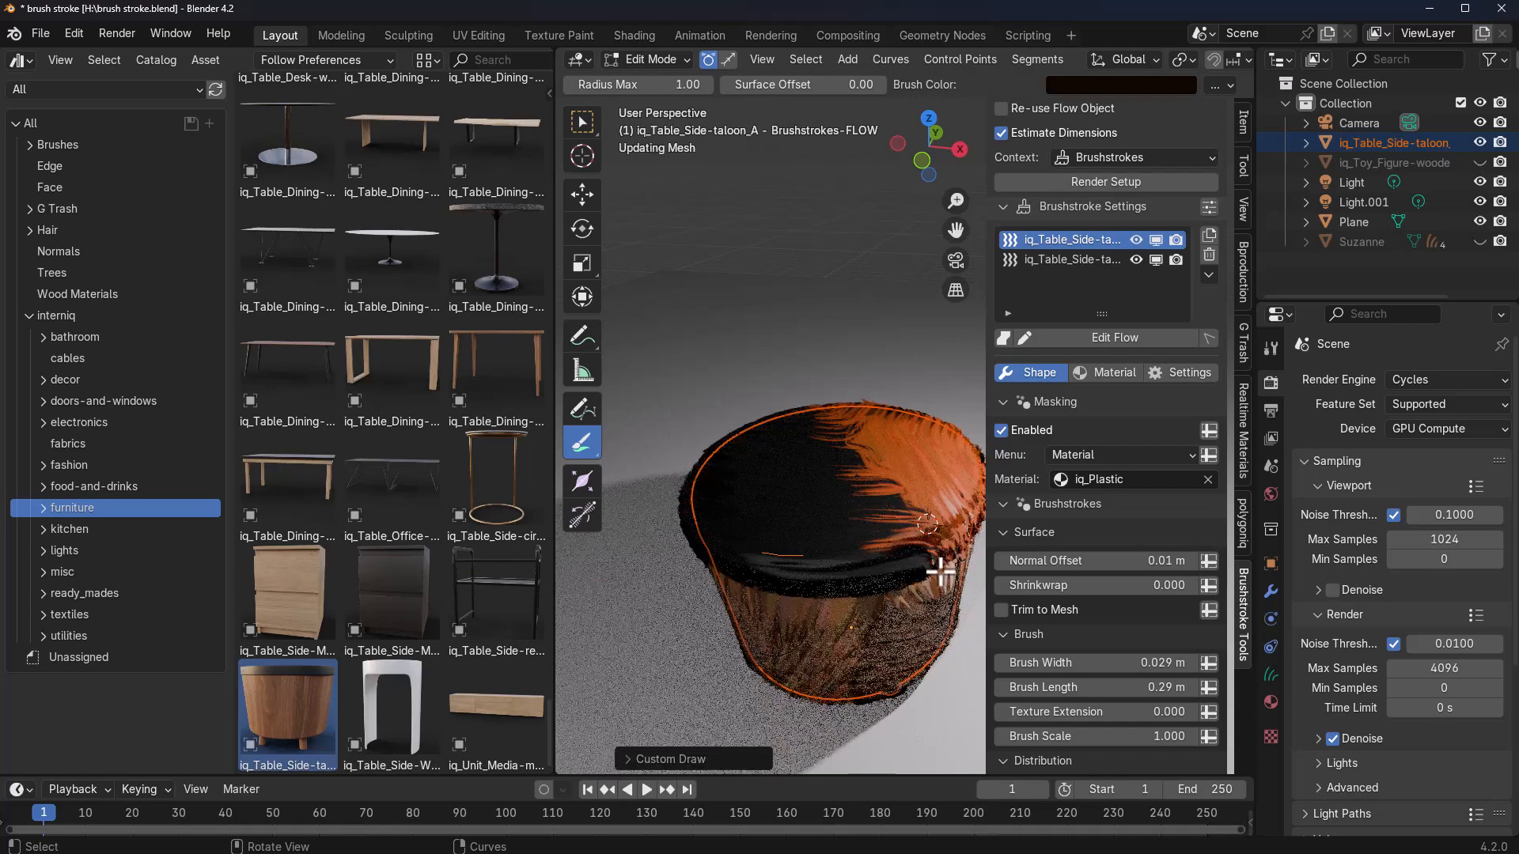
mouse_move(909, 464)
middle_mouse_down()
mouse_move(865, 415)
mouse_move(936, 464)
mouse_move(834, 553)
mouse_move(929, 443)
middle_mouse_up()
scroll(867, 416, "up", 3)
left_click_drag(933, 467, 896, 546)
- Move the selected flow stroke on the tabletop slightly upward
middle_click_drag(746, 616, 824, 529)
scroll(819, 529, "up", 2)
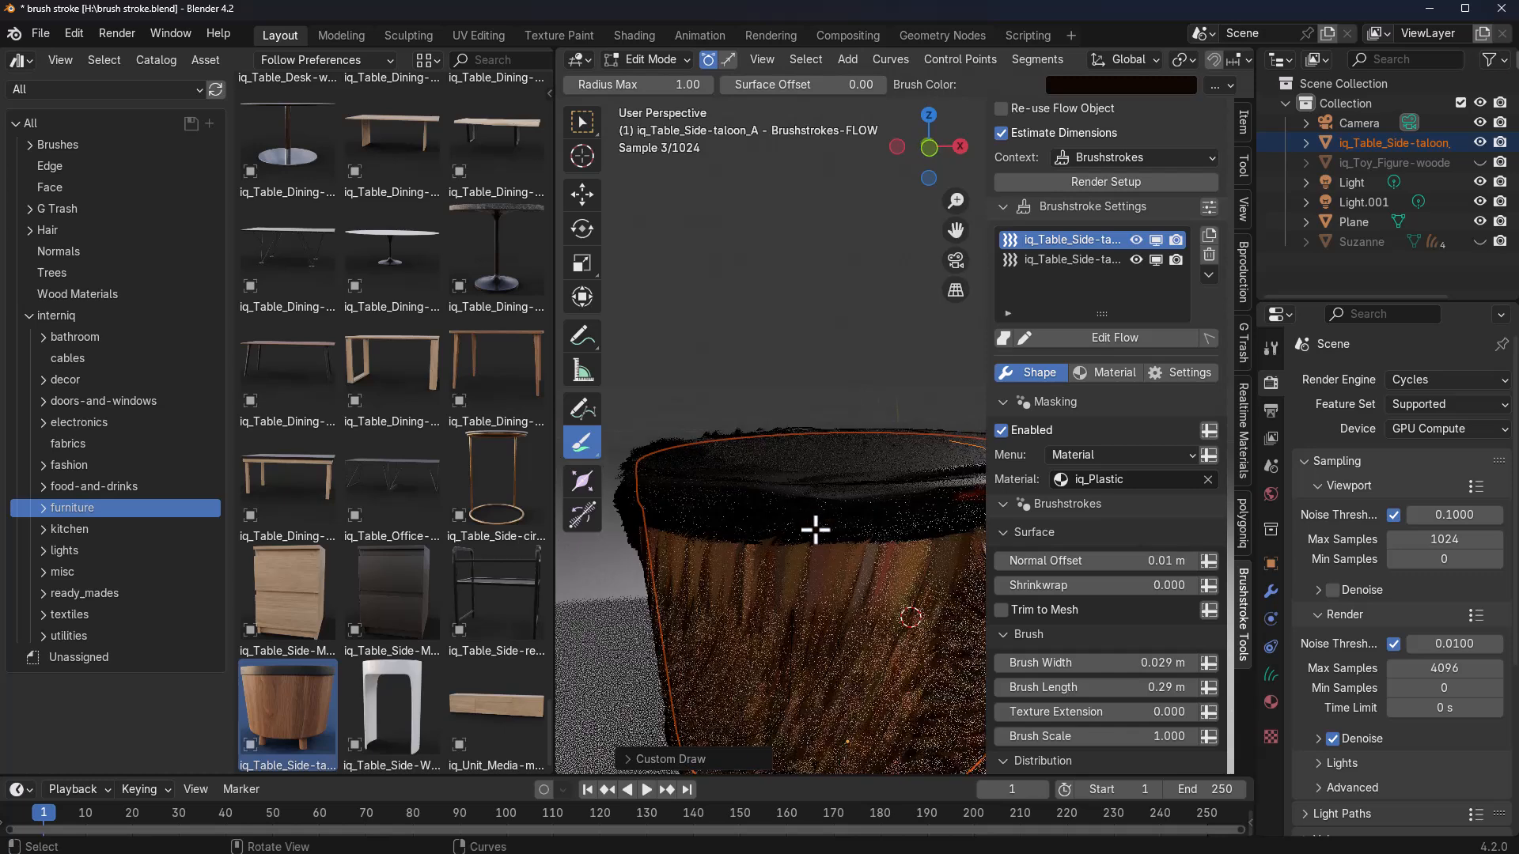
left_click(581, 198)
left_click_drag(976, 389, 973, 362)
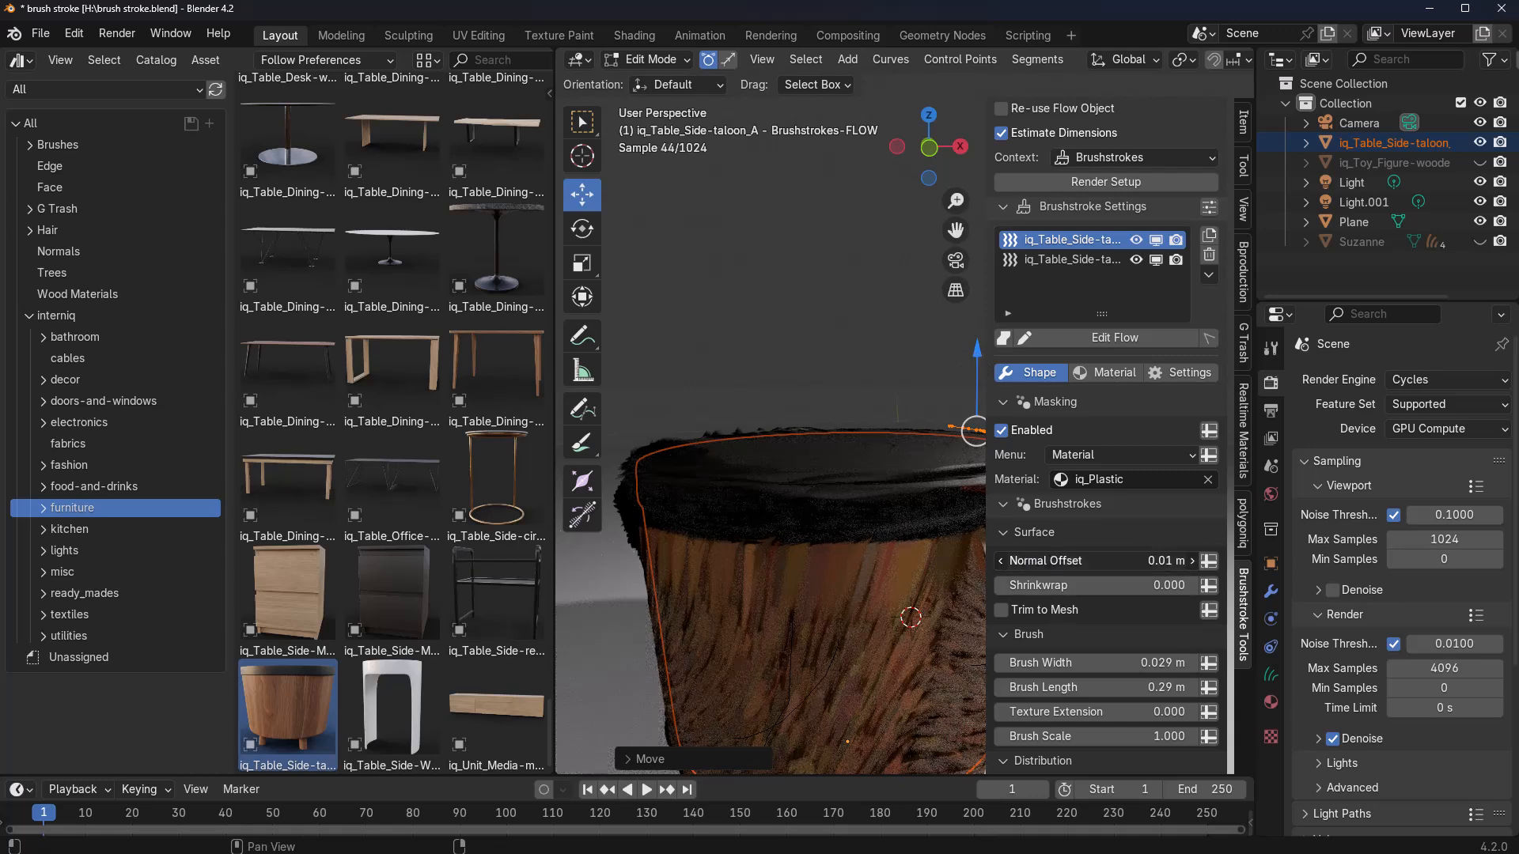
- Try a normal offset of 0.24 m on the tabletop's brushstroke layer
left_click_drag(1096, 560, 1137, 560)
scroll(835, 537, "down", 6)
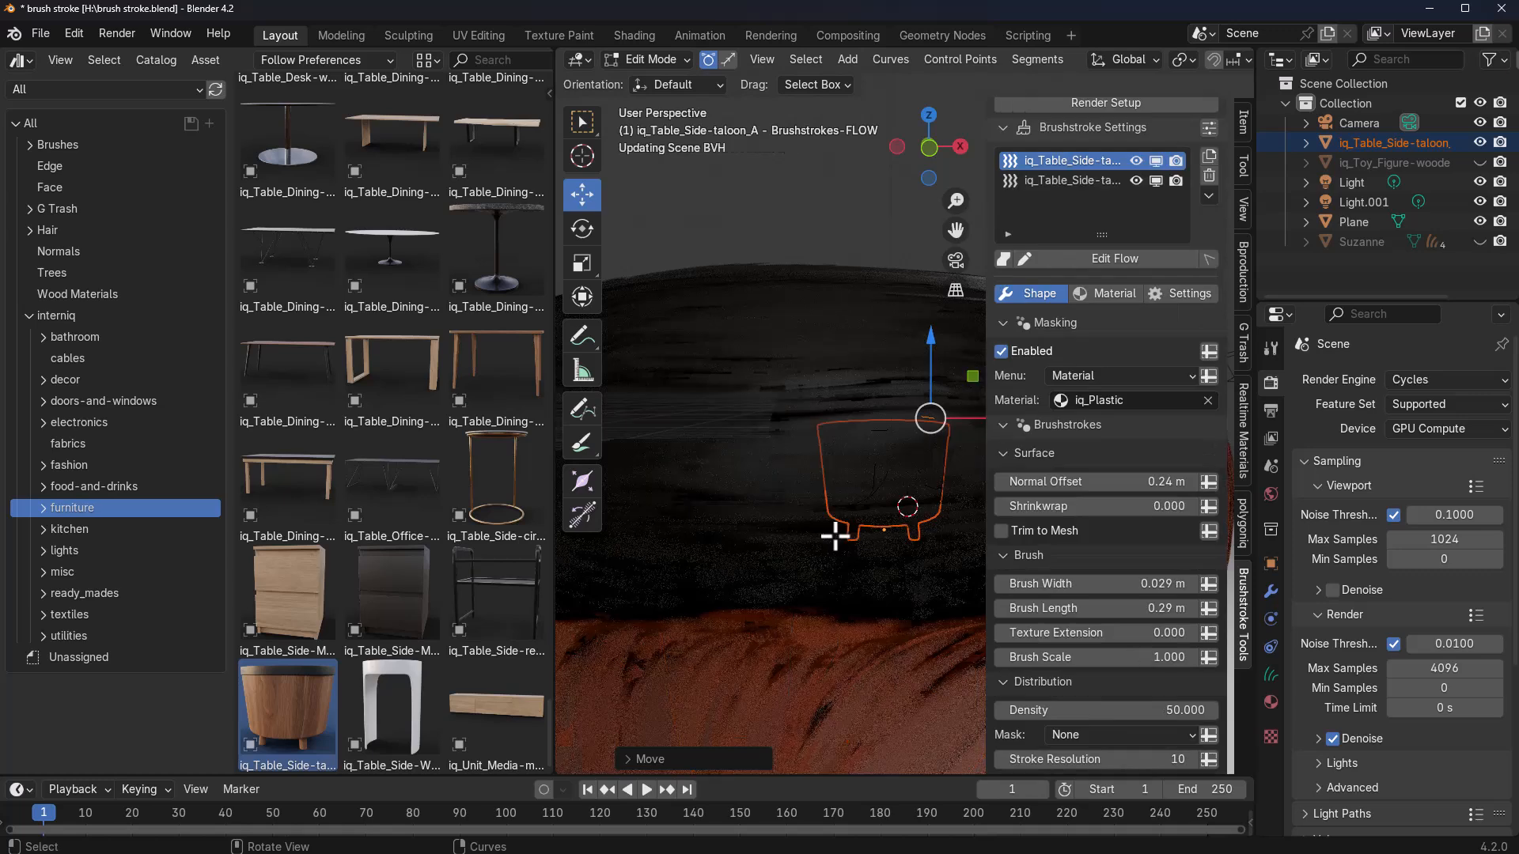
scroll(835, 536, "up", 5)
scroll(836, 536, "down", 3)
- Reduce the tabletop layer's normal offset to 0.01 m and readjust it to 0.03 m
left_click(1089, 481)
type("0.01")
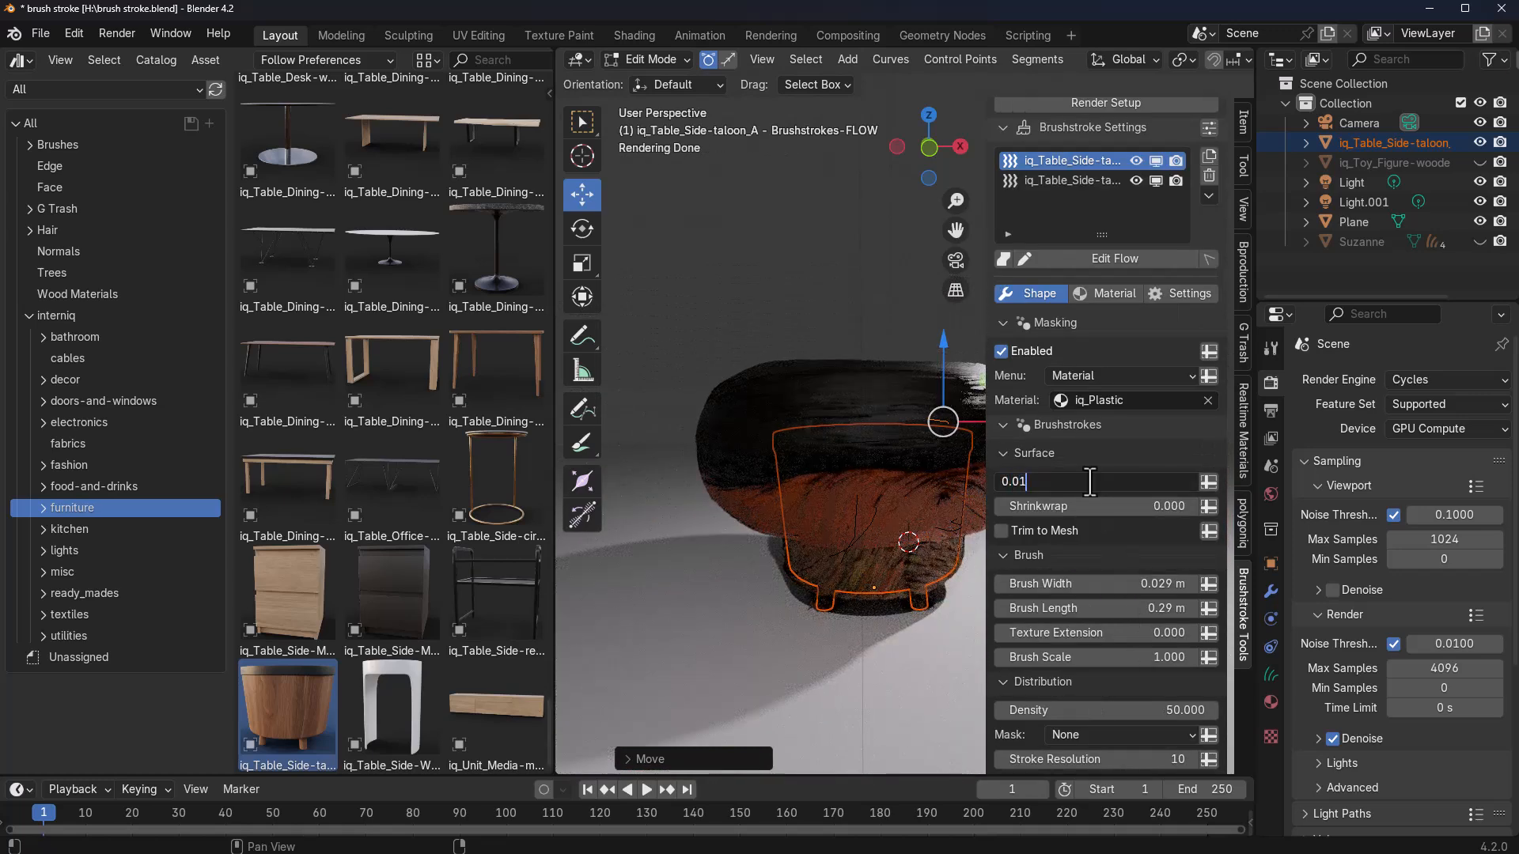
key("Return")
middle_click_drag(732, 447, 875, 516)
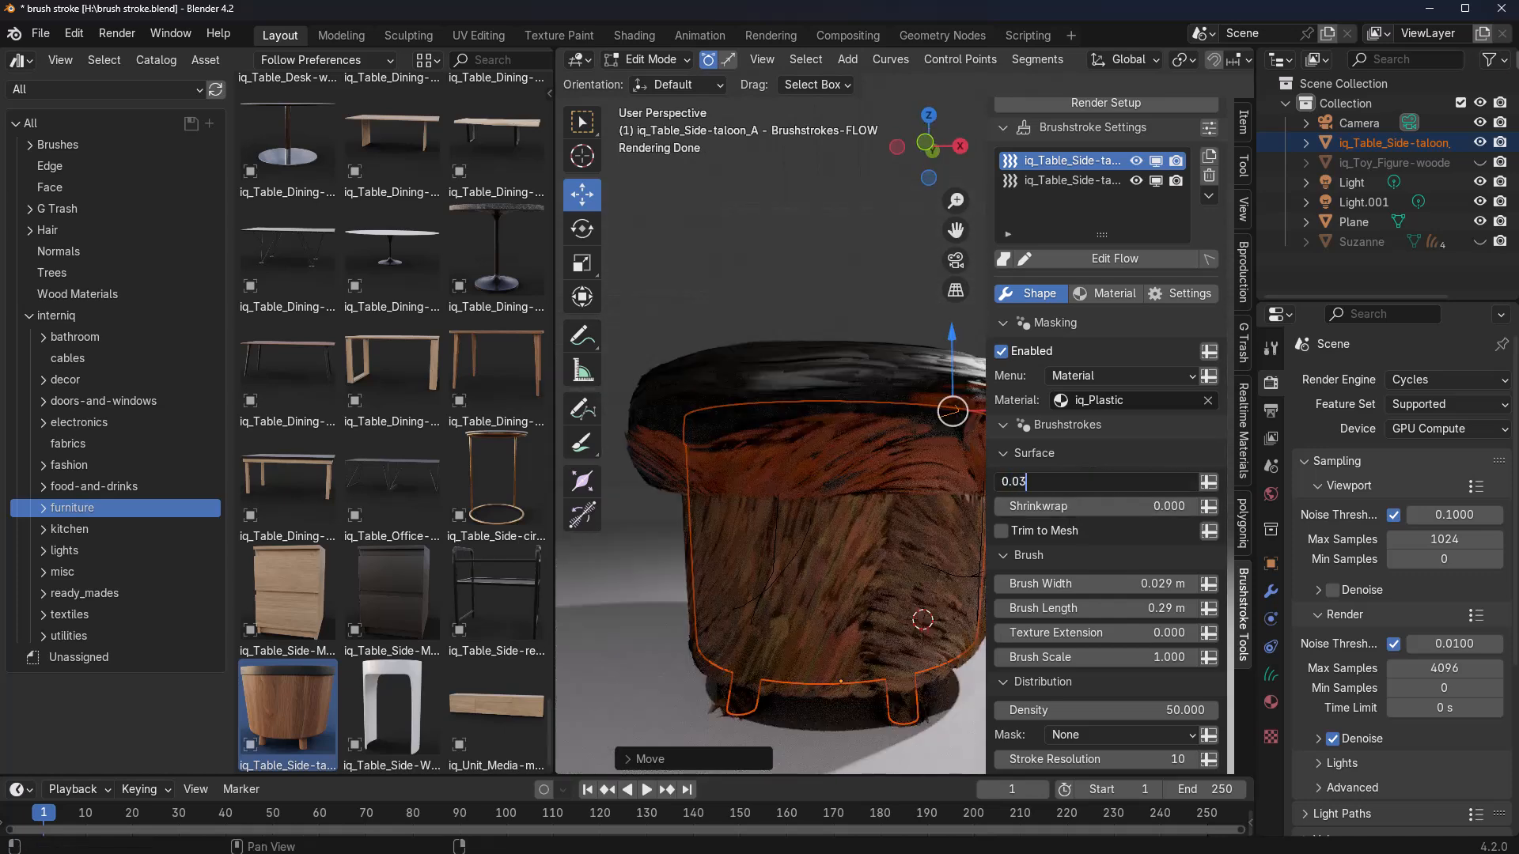
key("Return")
- Edit the tabletop layer's flow and draw a near-black flow stroke along the front of the tabletop's rim
mouse_move(762, 499)
middle_mouse_down()
mouse_move(783, 559)
mouse_move(809, 538)
mouse_move(733, 485)
mouse_move(820, 485)
mouse_move(785, 484)
middle_mouse_up()
left_click_drag(776, 479, 927, 473)
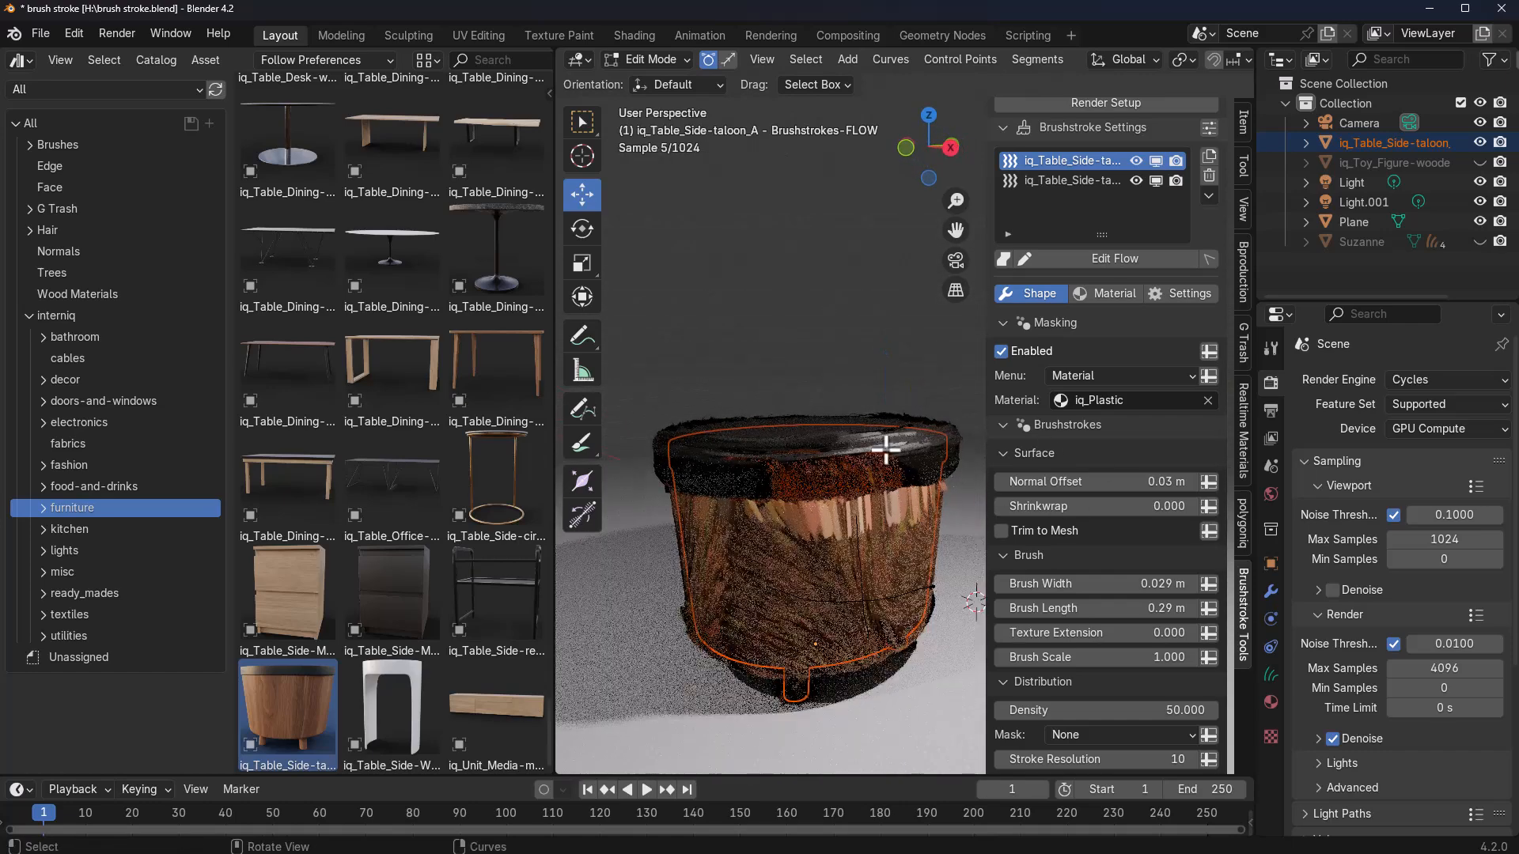
left_click(1124, 258)
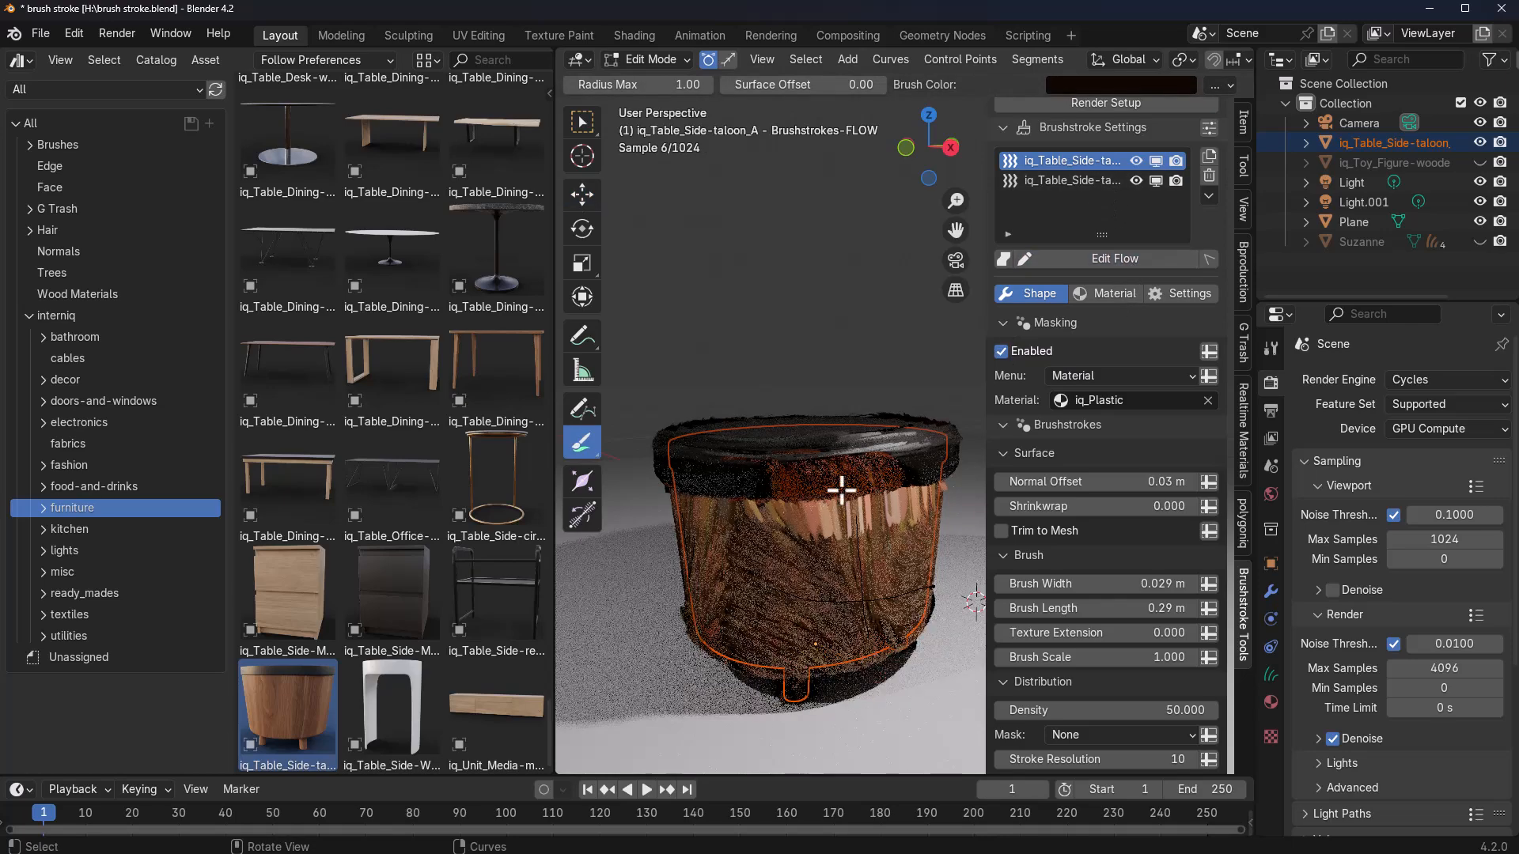
left_click_drag(776, 479, 955, 470)
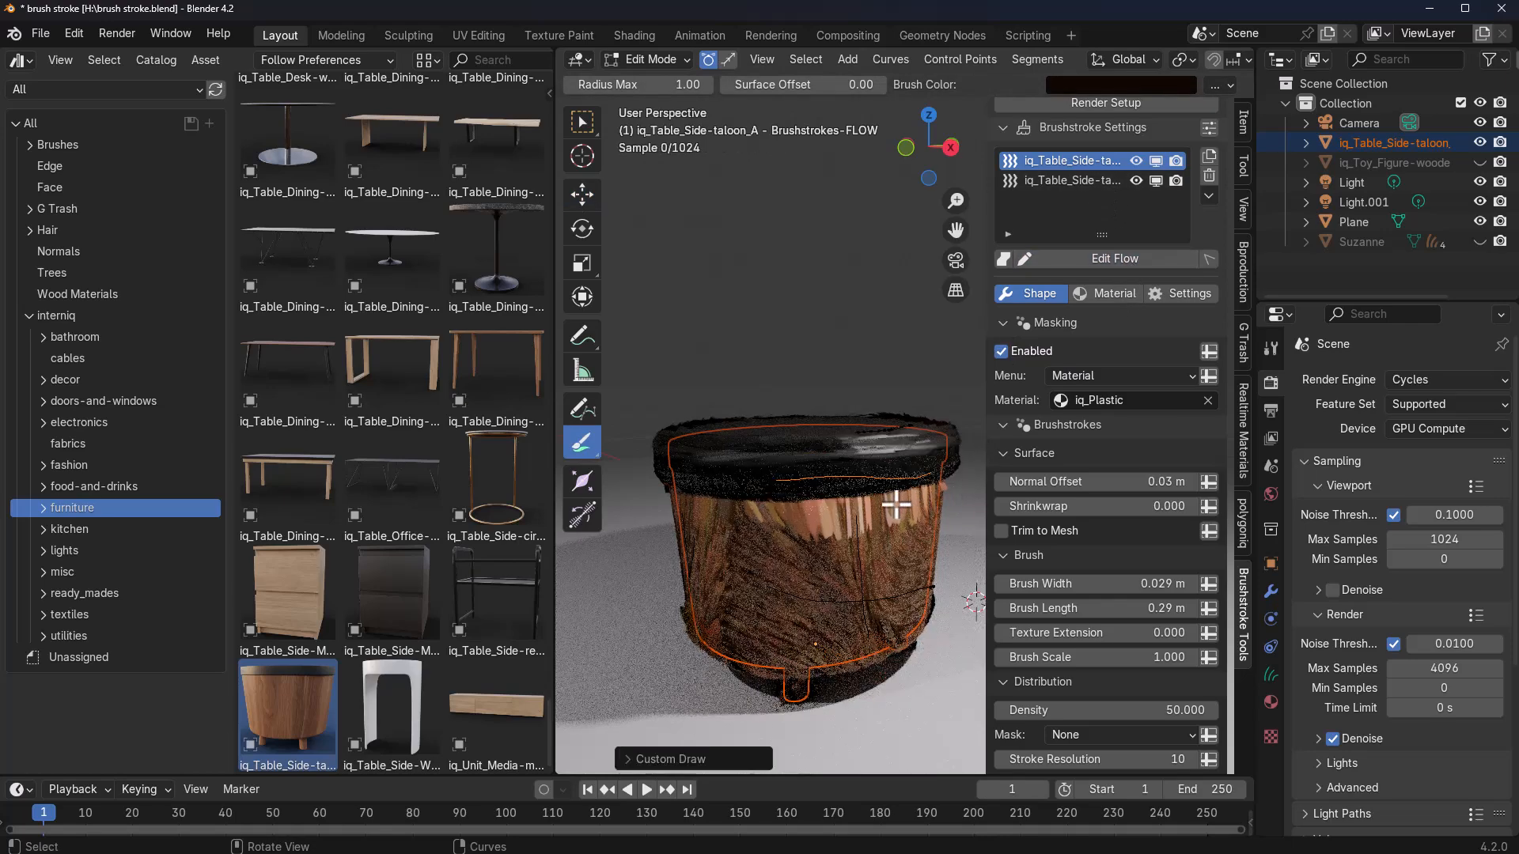
mouse_move(878, 439)
middle_mouse_down()
mouse_move(854, 492)
mouse_move(846, 446)
middle_mouse_up()
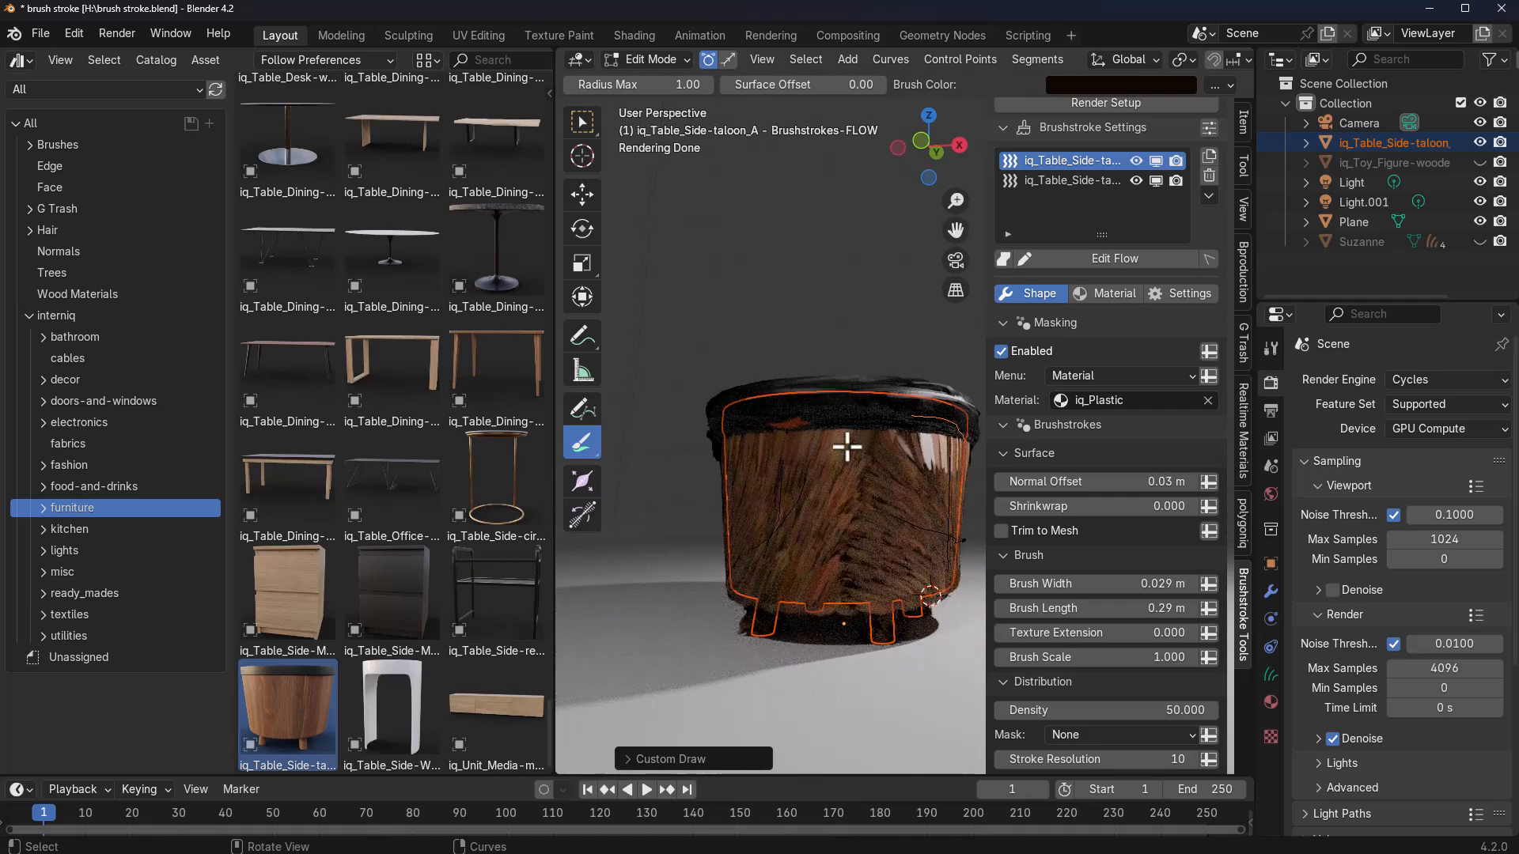
- Leave curve editing for Object Mode and check the table's brushstrokes from the front
left_click(648, 59)
left_click(778, 240)
mouse_move(851, 388)
middle_mouse_down()
mouse_move(815, 425)
mouse_move(823, 388)
middle_mouse_up()
scroll(815, 425, "up", 1)
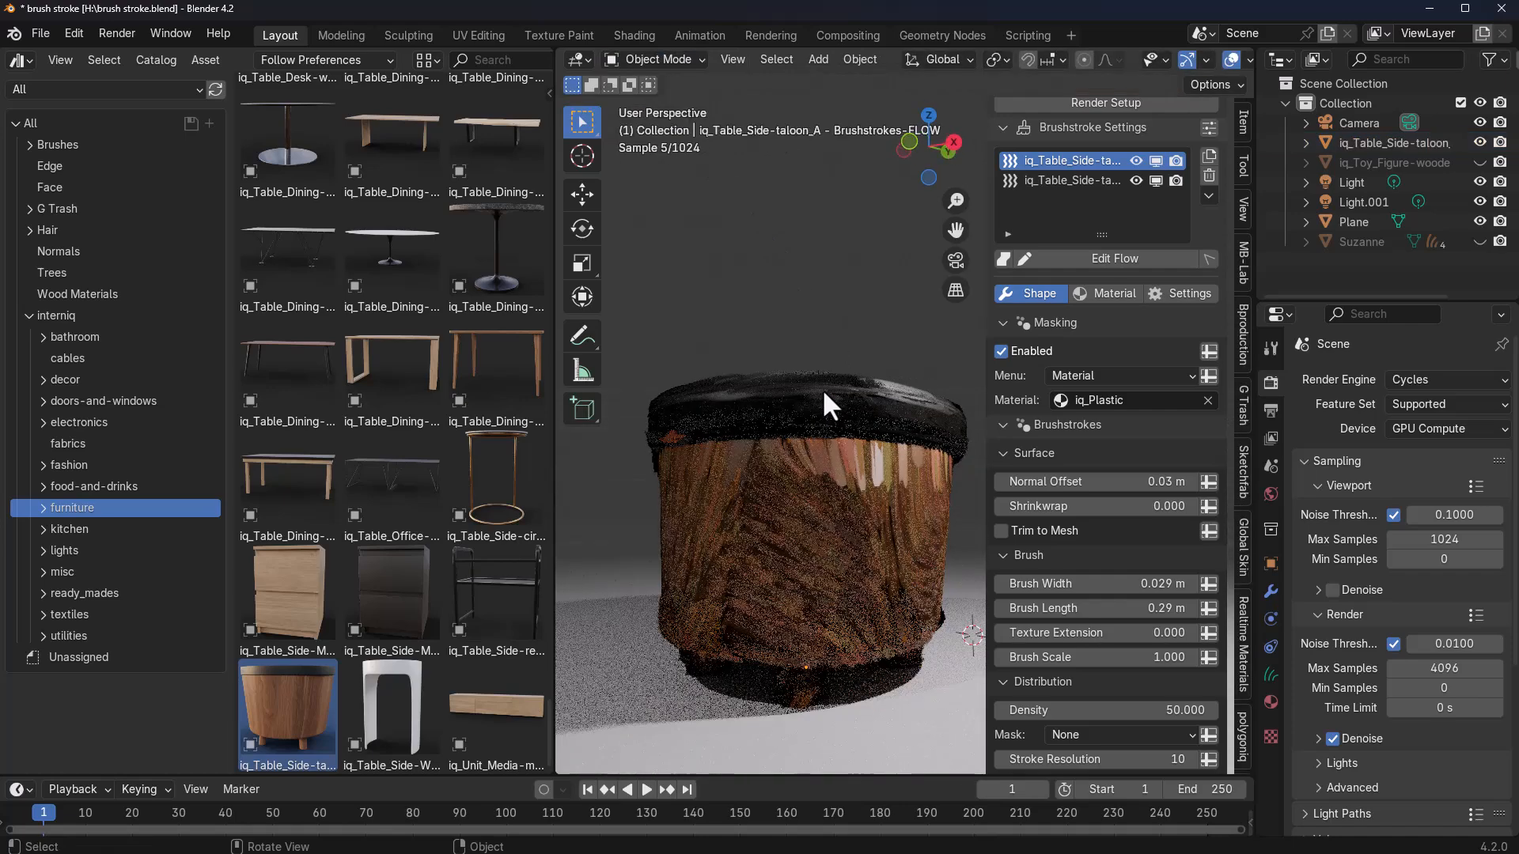
middle_click_drag(885, 444, 852, 432)
scroll(1050, 440, "up", 7)
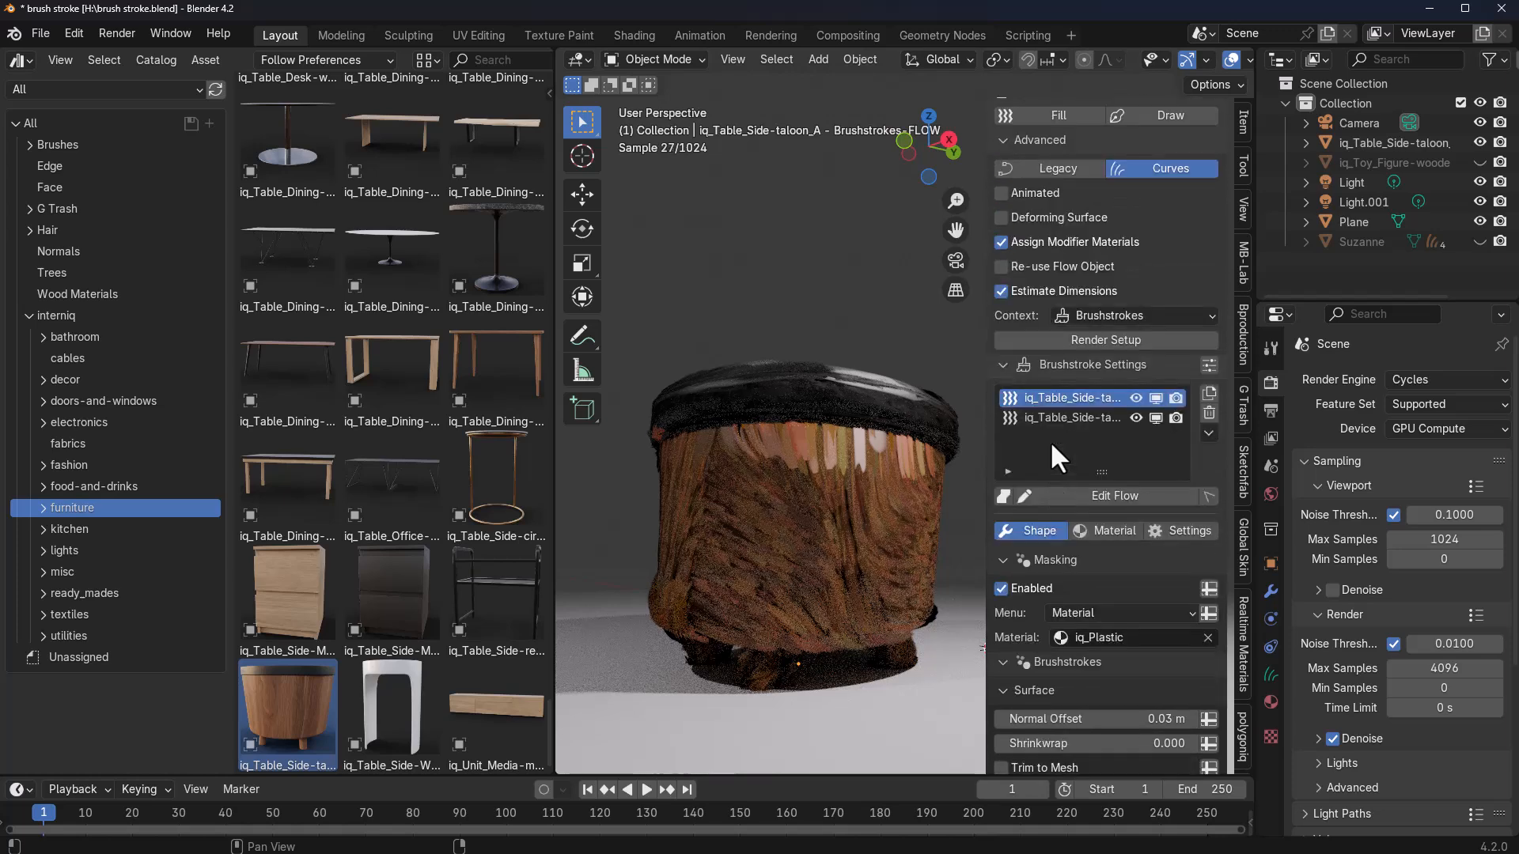
- Show the advanced parameters of the tabletop's brushstroke layer and look through the full settings list
left_click(1209, 365)
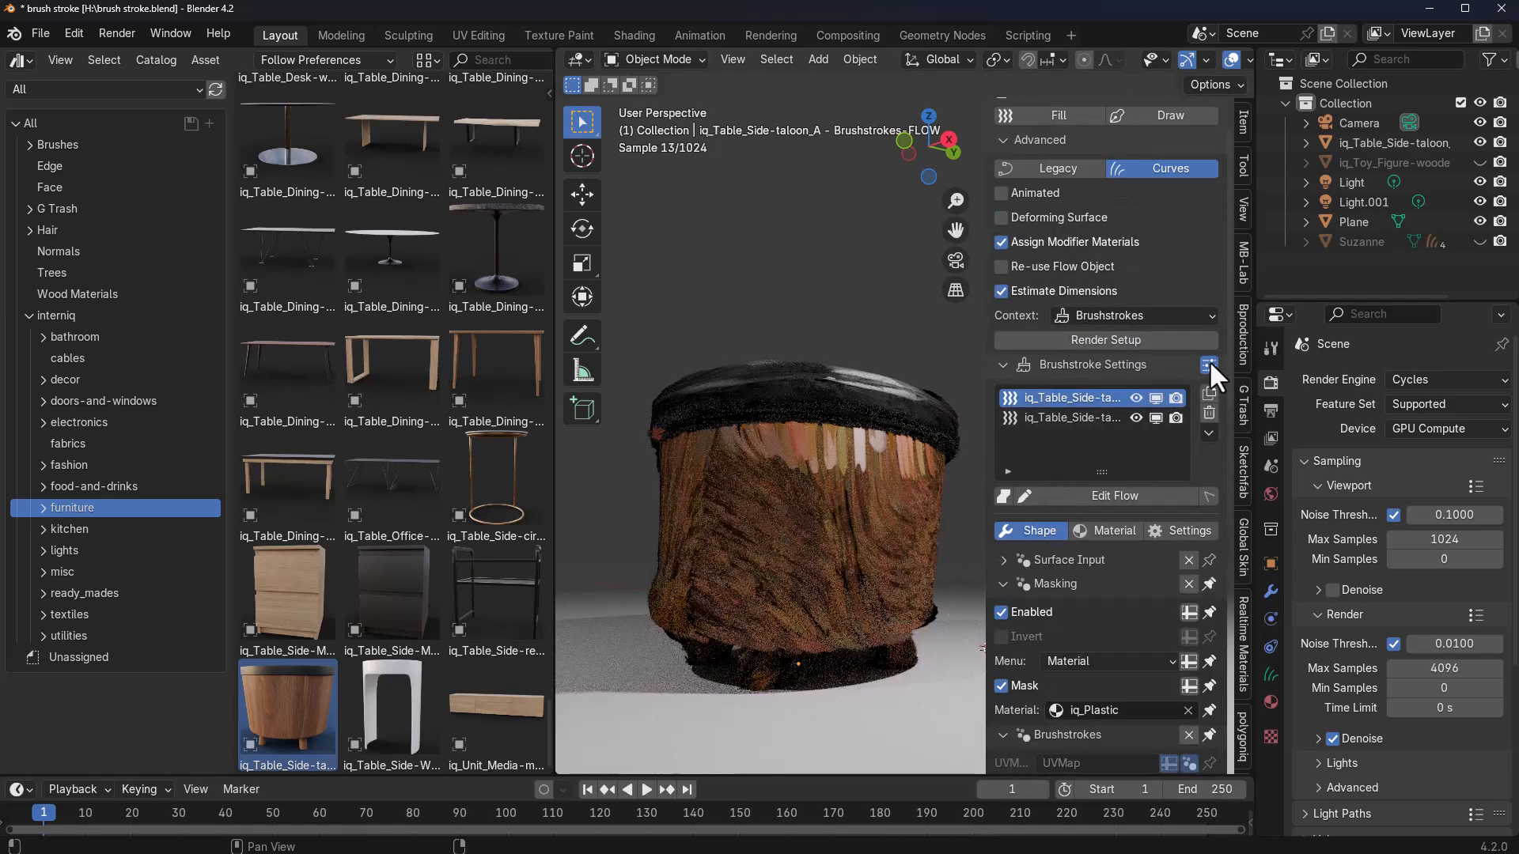
scroll(1187, 617, "down", 6)
scroll(1189, 602, "down", 18)
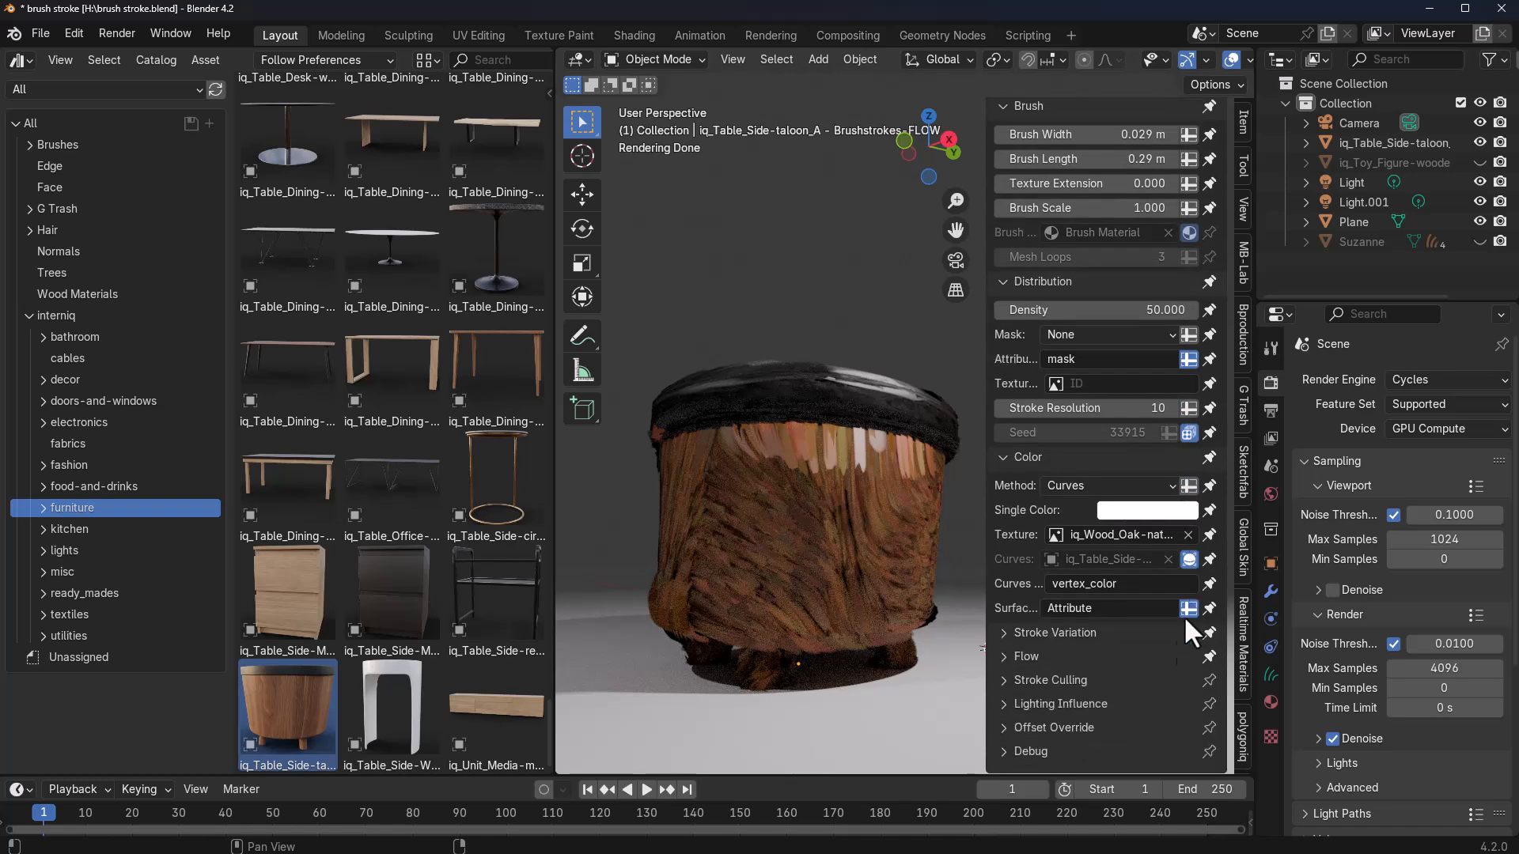
scroll(1155, 671, "up", 7)
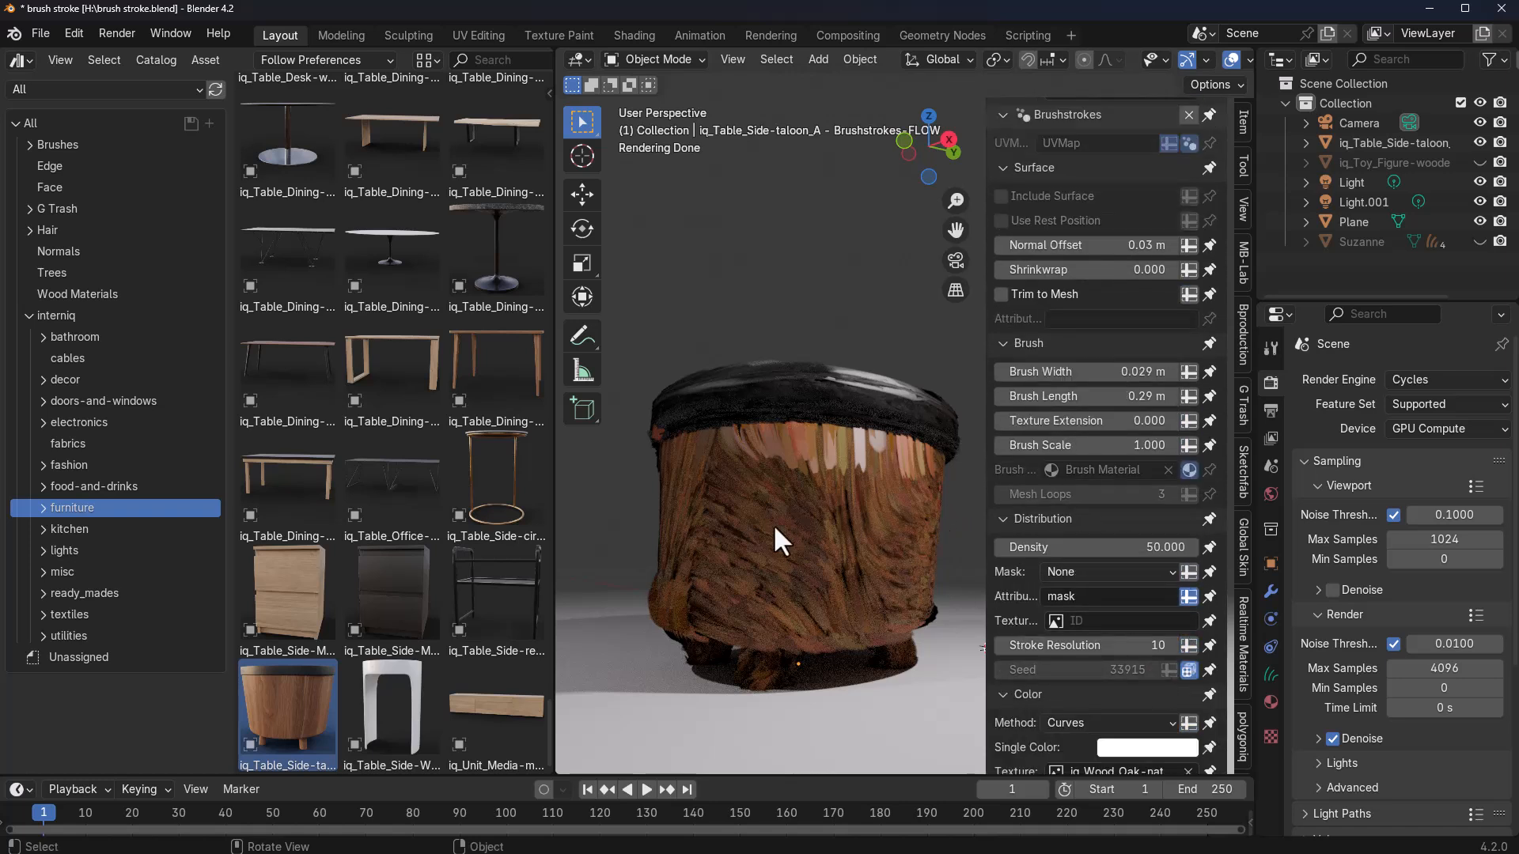
- Replace the asset browser with the Geometry Node Editor and select the iq_Wood_Oak-dark brushstroke layer to load its node group
left_click(16, 61)
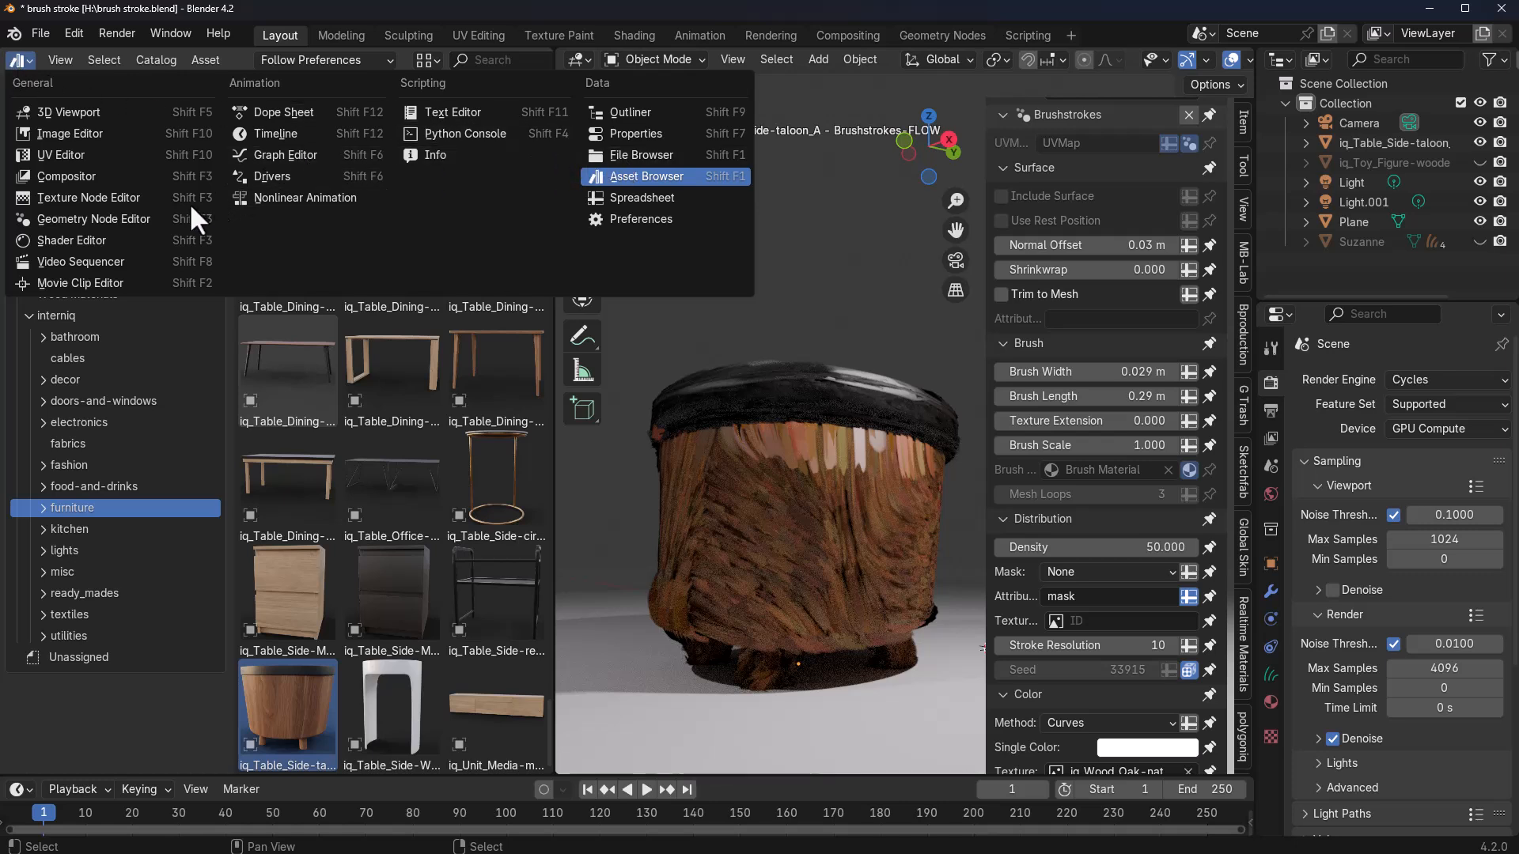
left_click(152, 219)
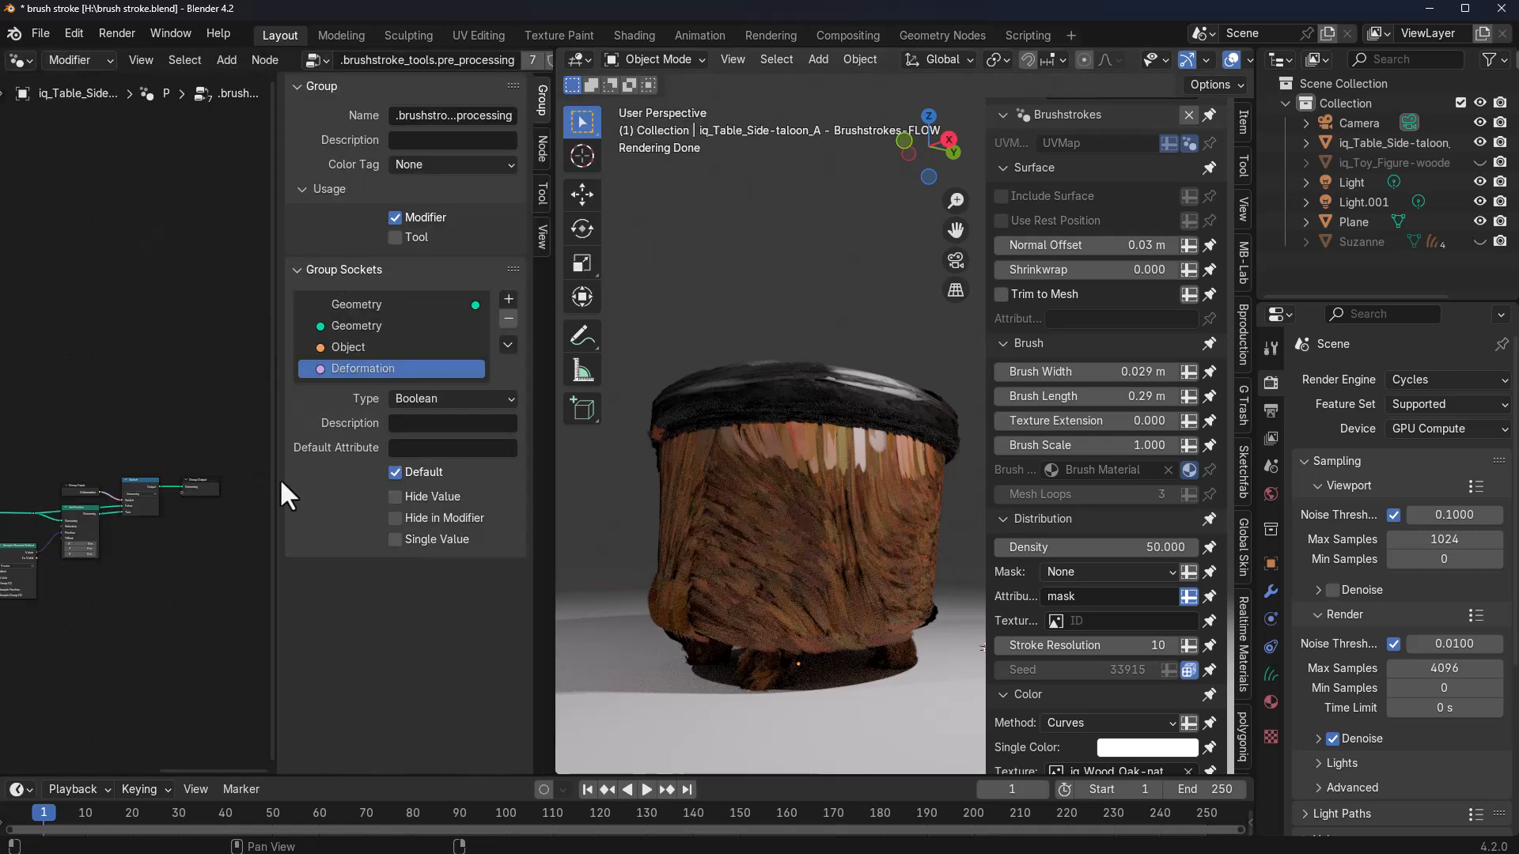
scroll(121, 543, "down", 4)
middle_click_drag(96, 538, 206, 557)
scroll(186, 550, "up", 3)
scroll(1076, 328, "up", 4)
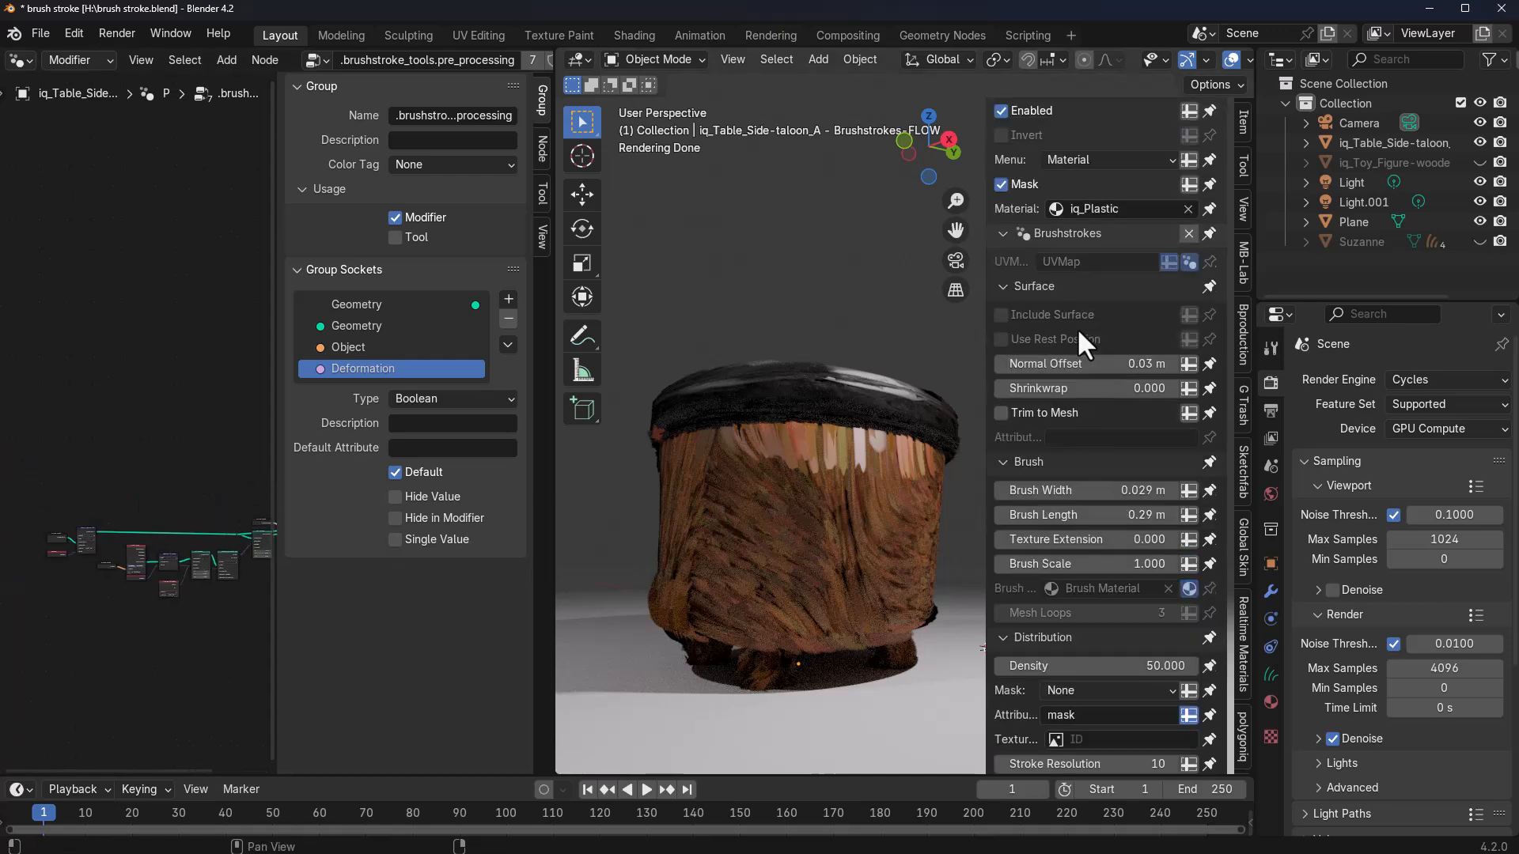
scroll(1075, 328, "up", 5)
left_click(1058, 191)
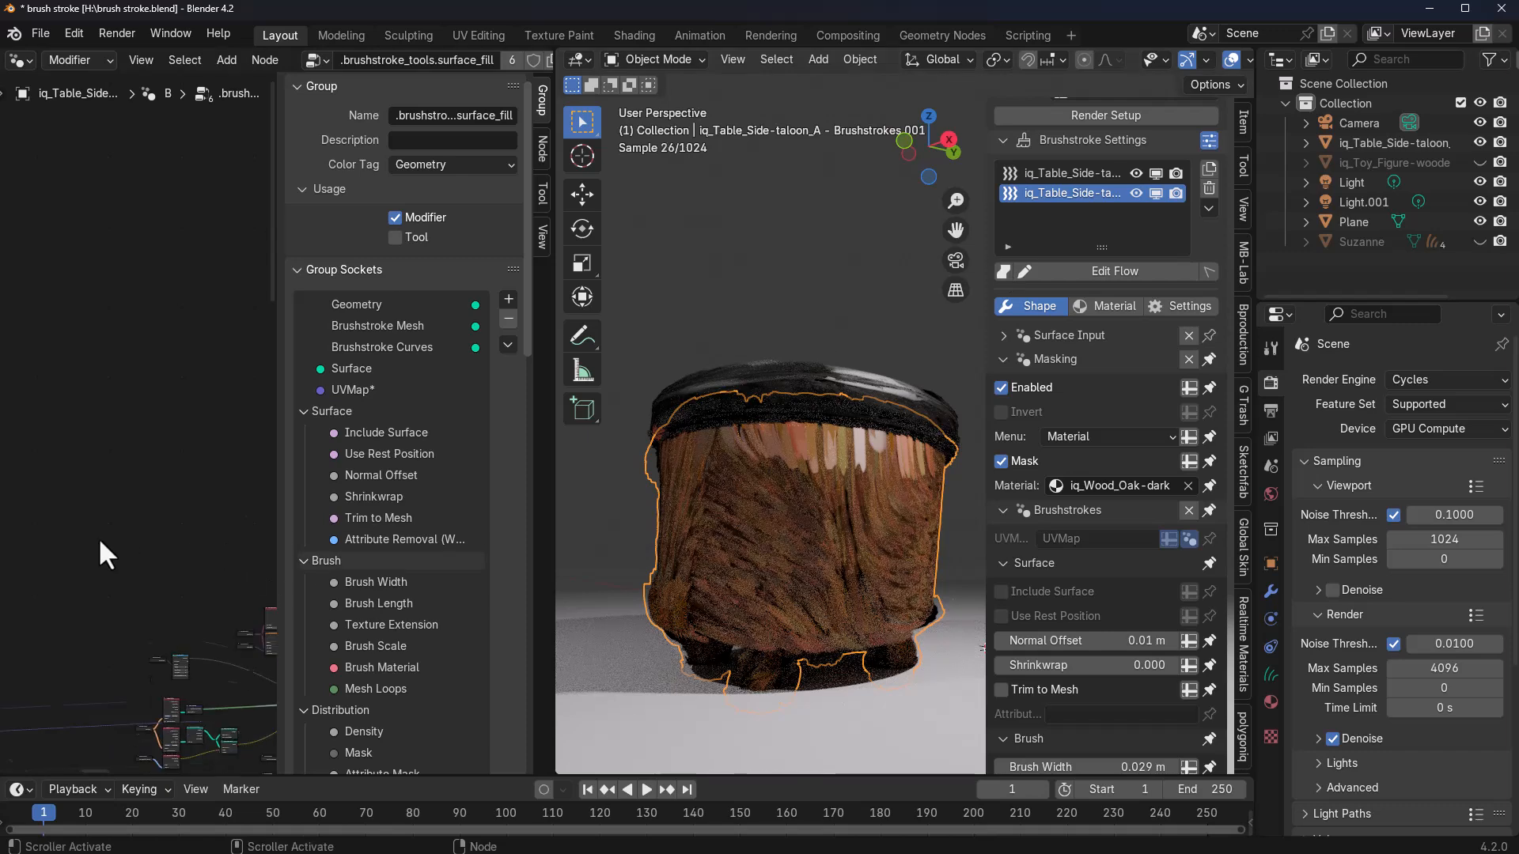
- Enlarge the node editor and examine the structure of the surface fill node group
left_click_drag(555, 457, 964, 451)
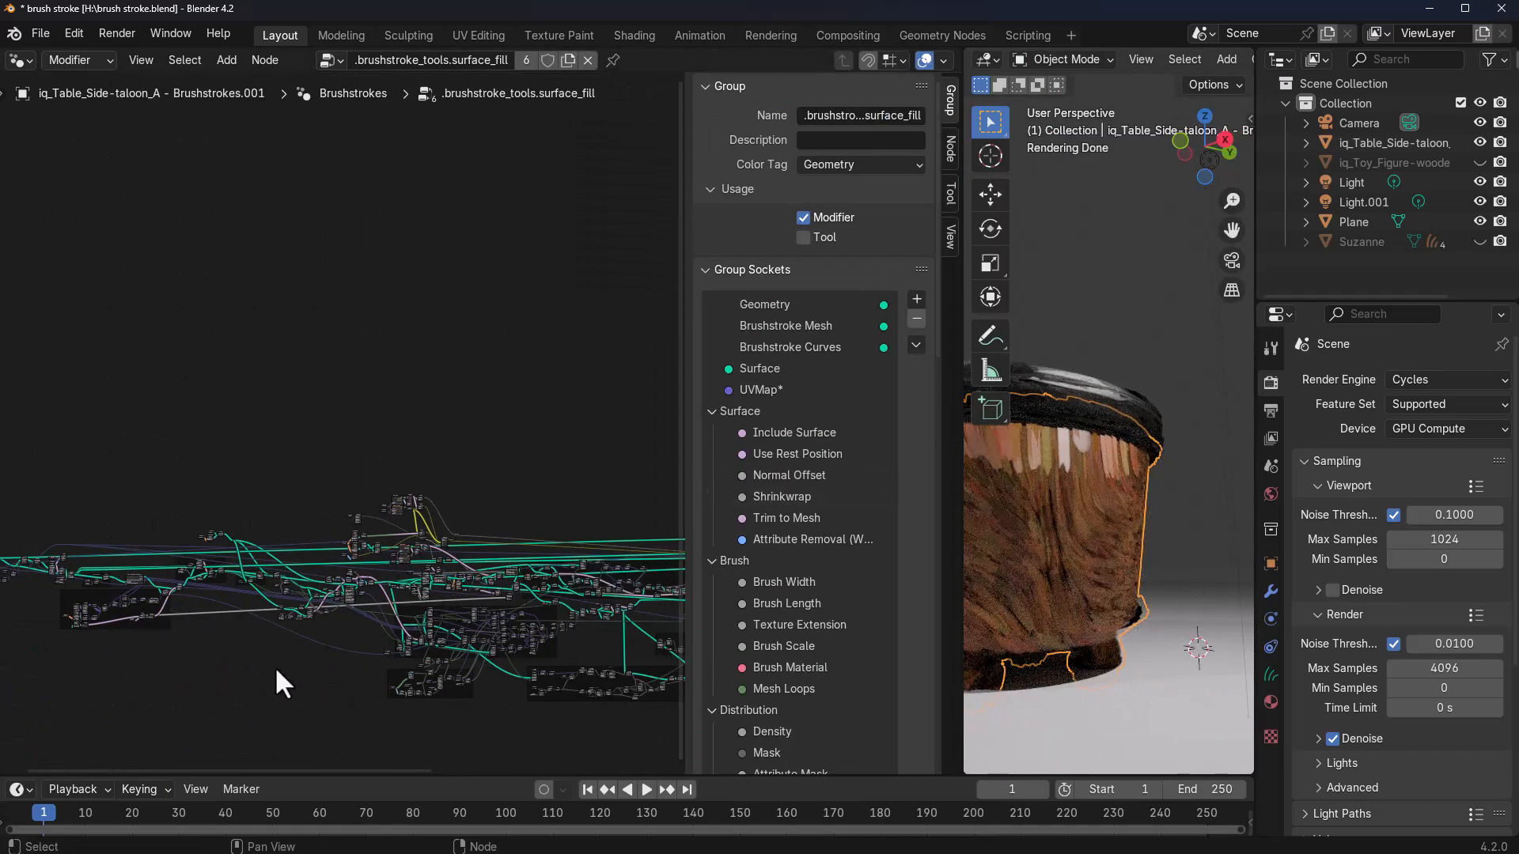
scroll(511, 590, "up", 7)
middle_click_drag(568, 530, 270, 222)
middle_click_drag(511, 510, 182, 552)
scroll(340, 413, "up", 15)
scroll(378, 539, "down", 18)
scroll(378, 539, "up", 5)
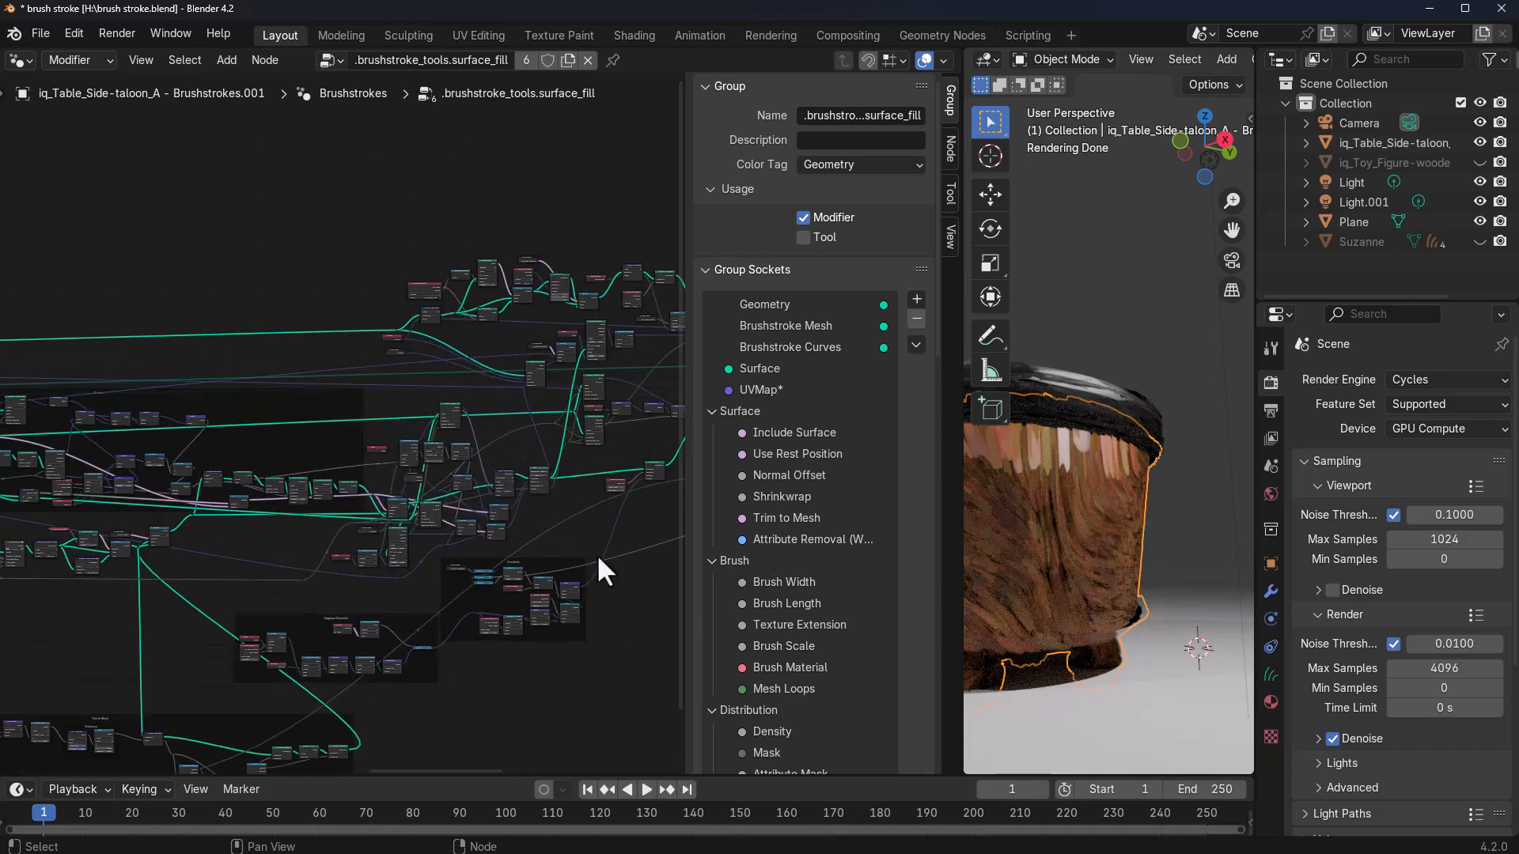
- Shrink the node editor, then change the render engine to EEVEE for the table preview
left_click_drag(961, 546, 610, 543)
left_click(818, 306)
middle_click_drag(873, 416, 820, 455)
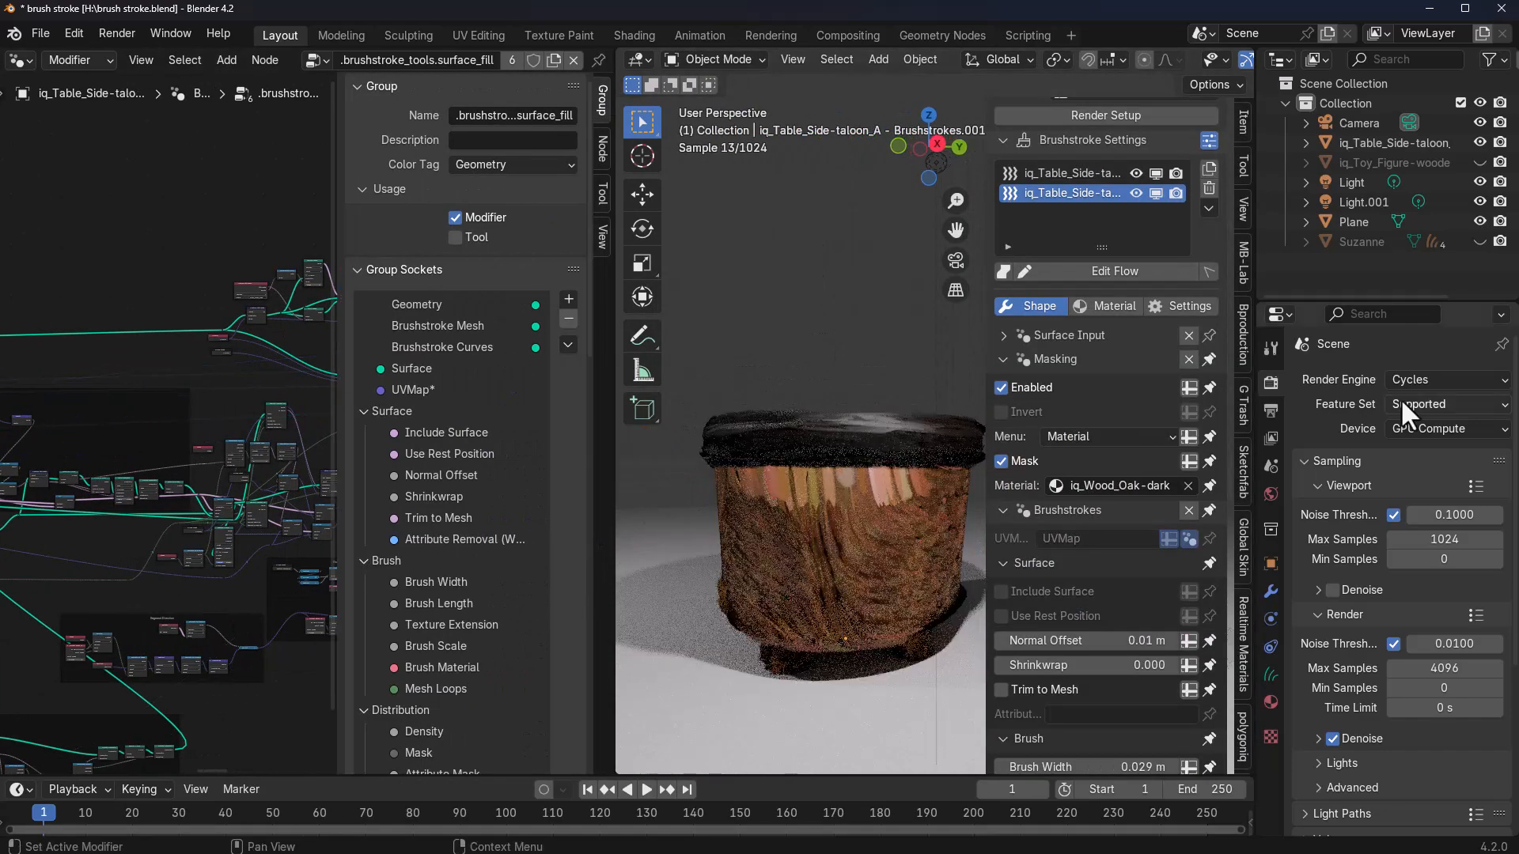
left_click(1441, 380)
left_click(1435, 398)
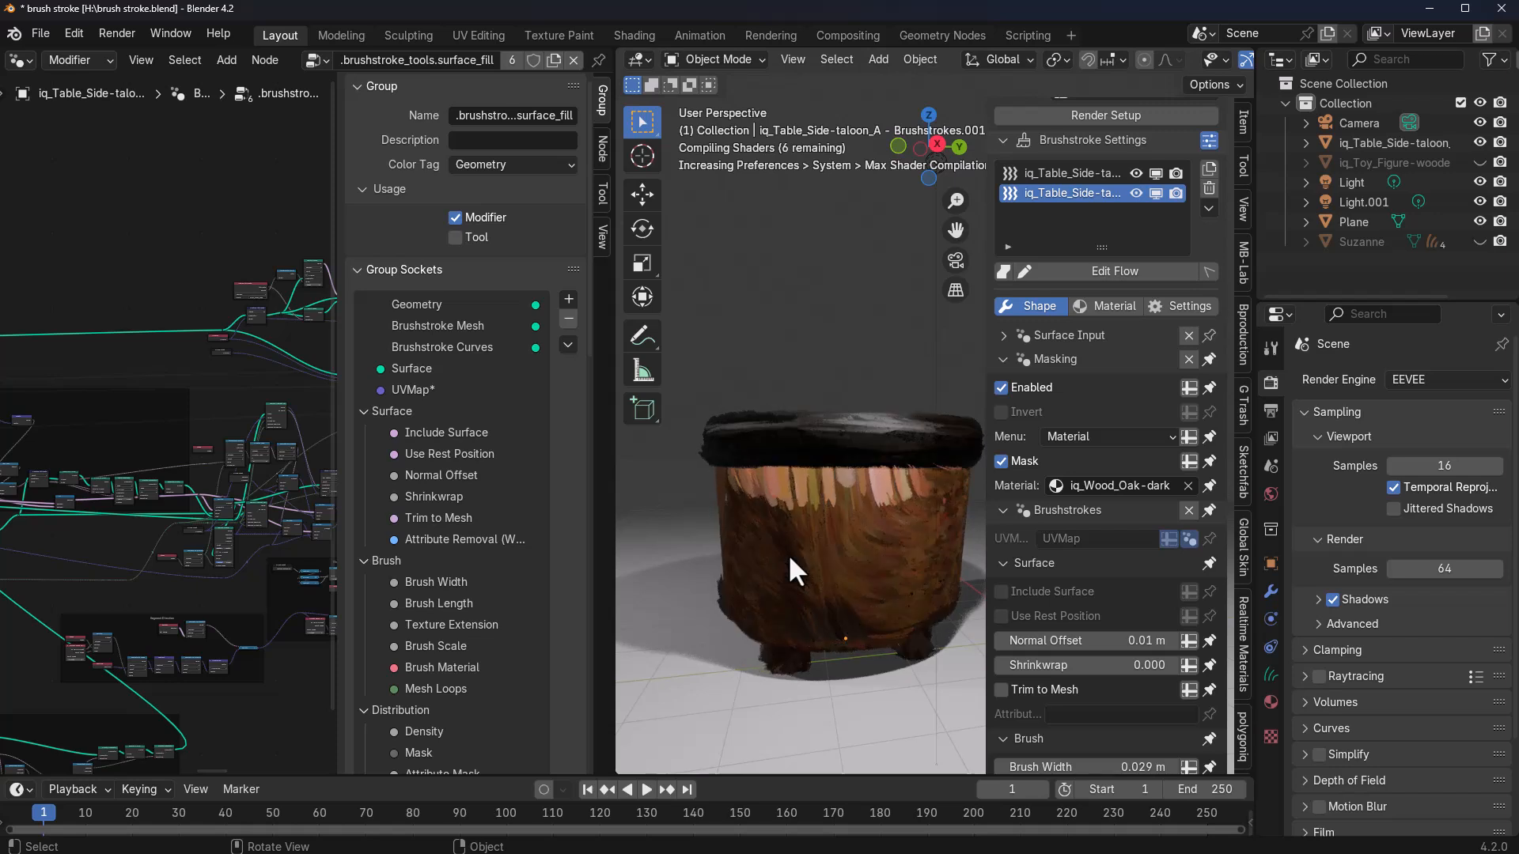
middle_click_drag(782, 562, 758, 529)
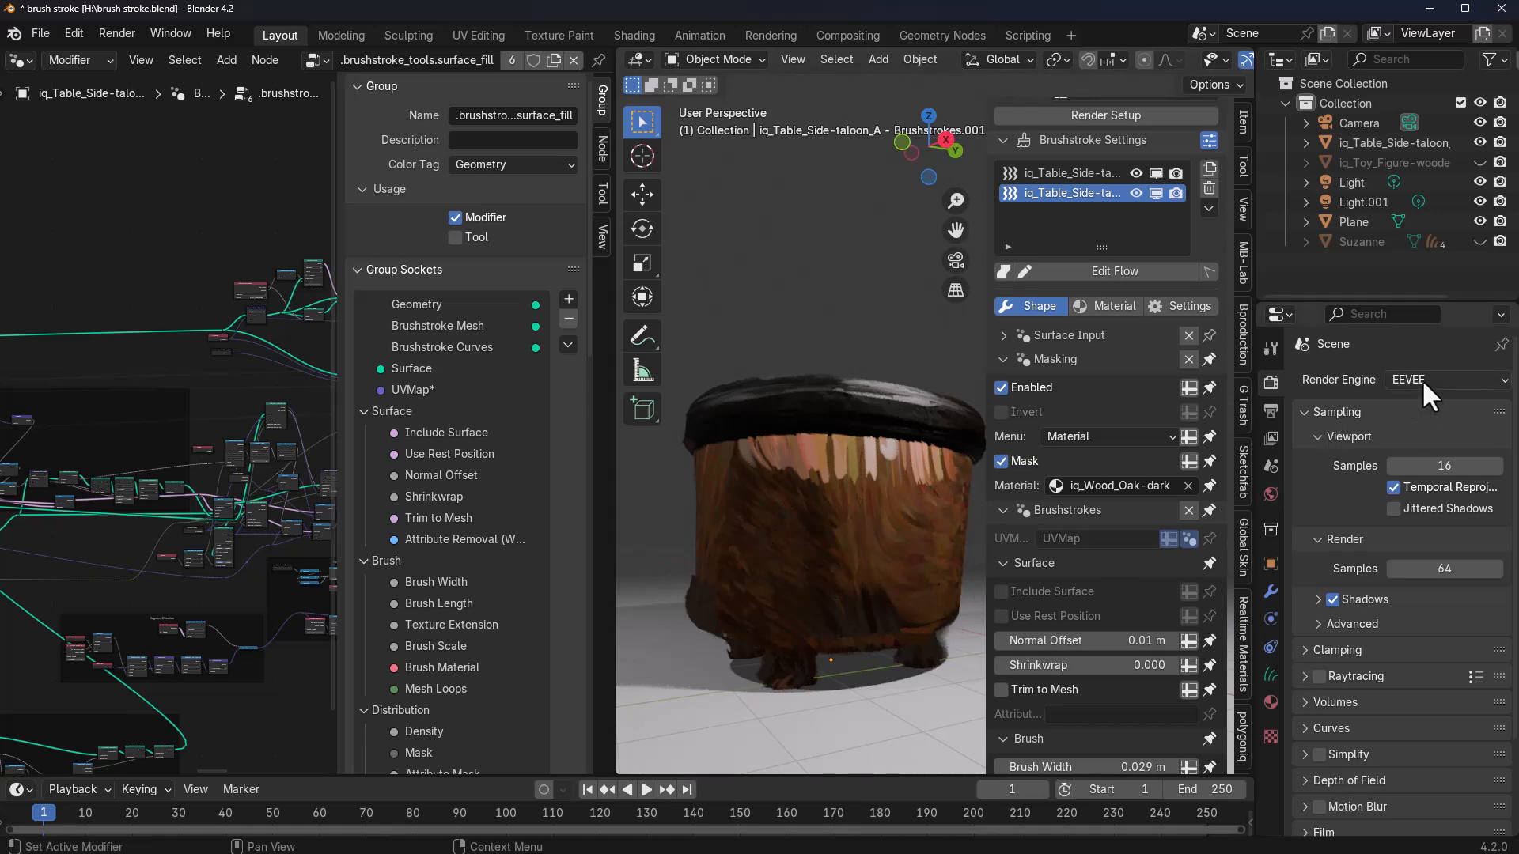
- Inspect the table's painted wood and rim strokes up close in EEVEE and widen the 3D viewport
middle_click_drag(816, 547, 704, 548)
scroll(807, 508, "up", 5)
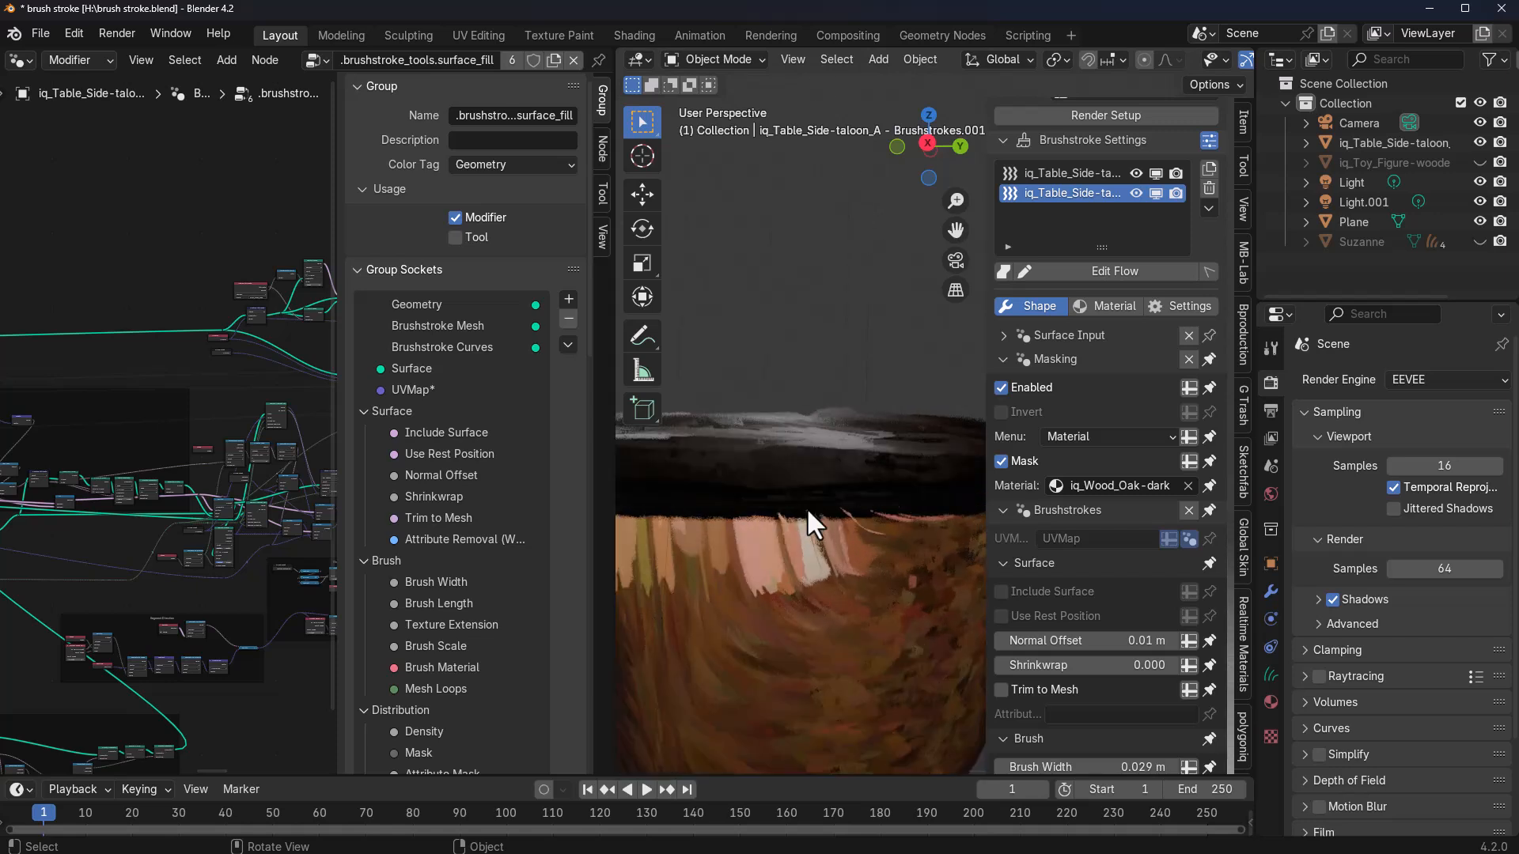
scroll(809, 509, "down", 3)
middle_click_drag(864, 529, 922, 517)
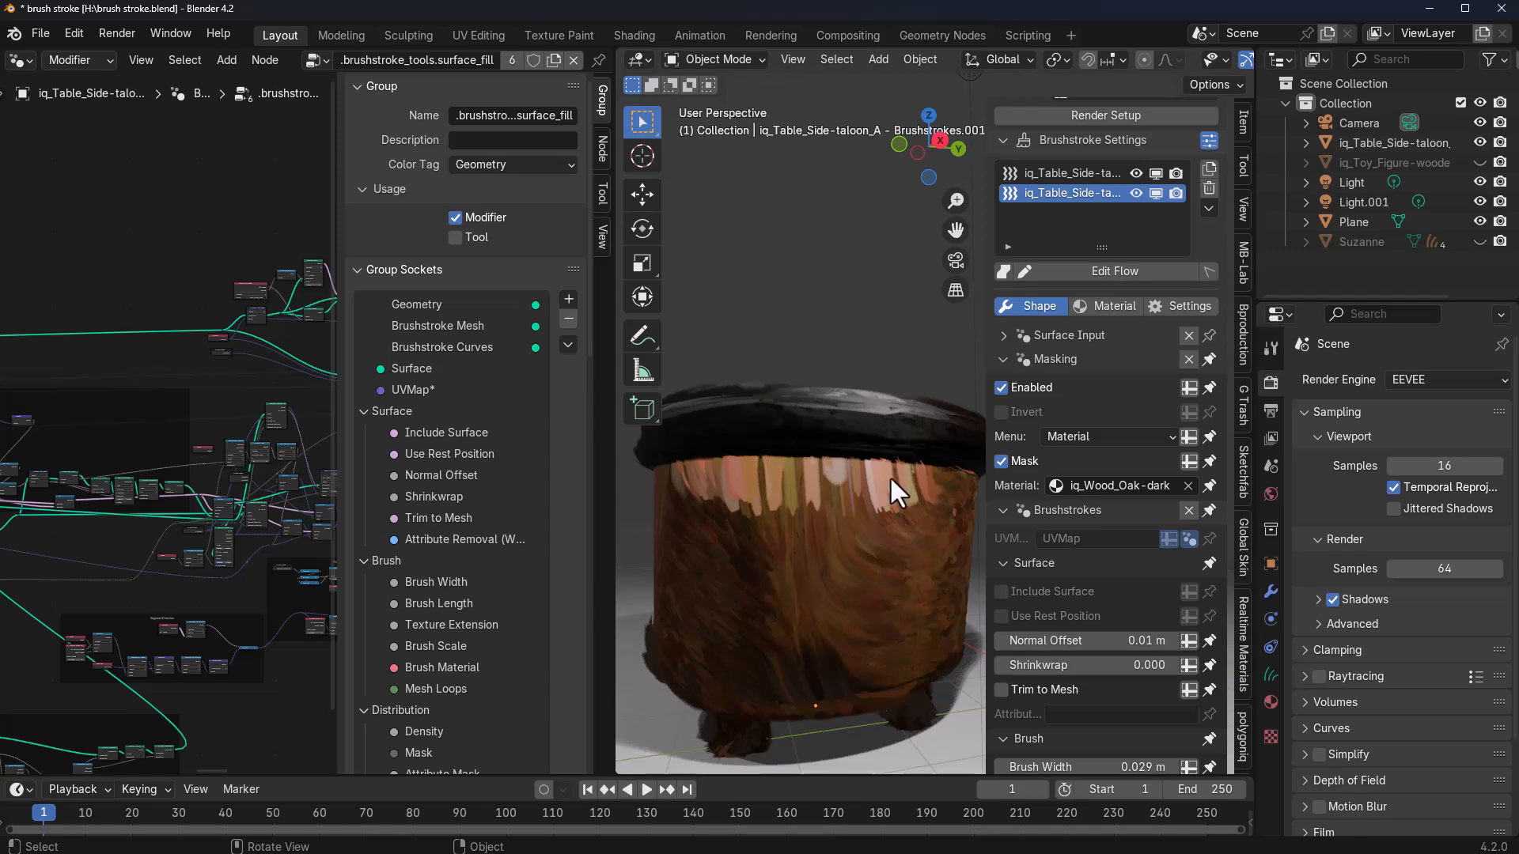
left_click_drag(614, 515, 222, 522)
middle_click_drag(684, 498, 509, 353)
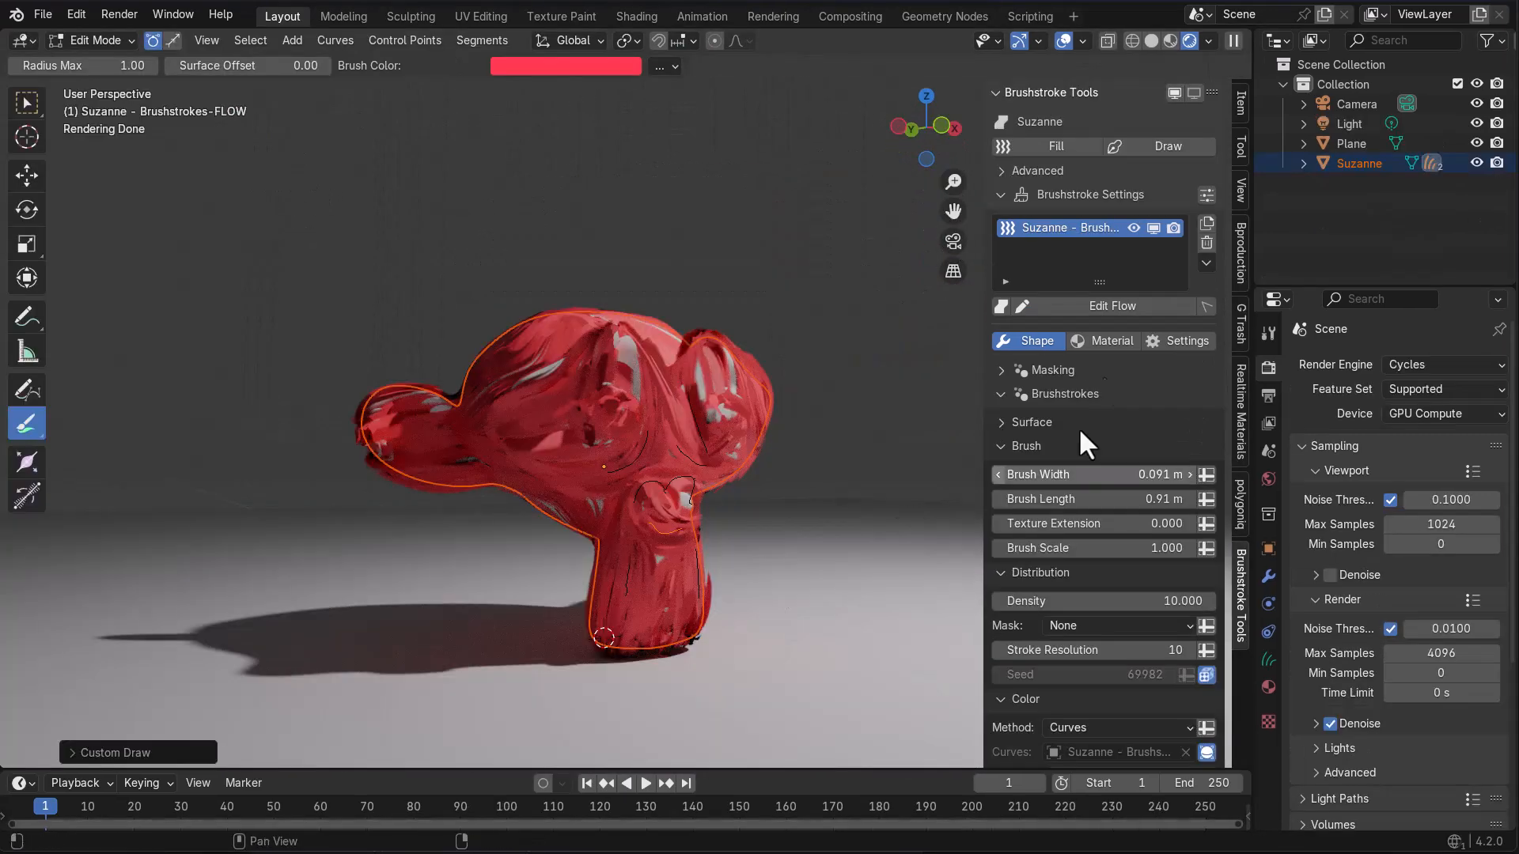
- Hide Suzanne's fill layer and add a Draw brushstroke layer with a blue brush color
left_click(1133, 228)
key("Return")
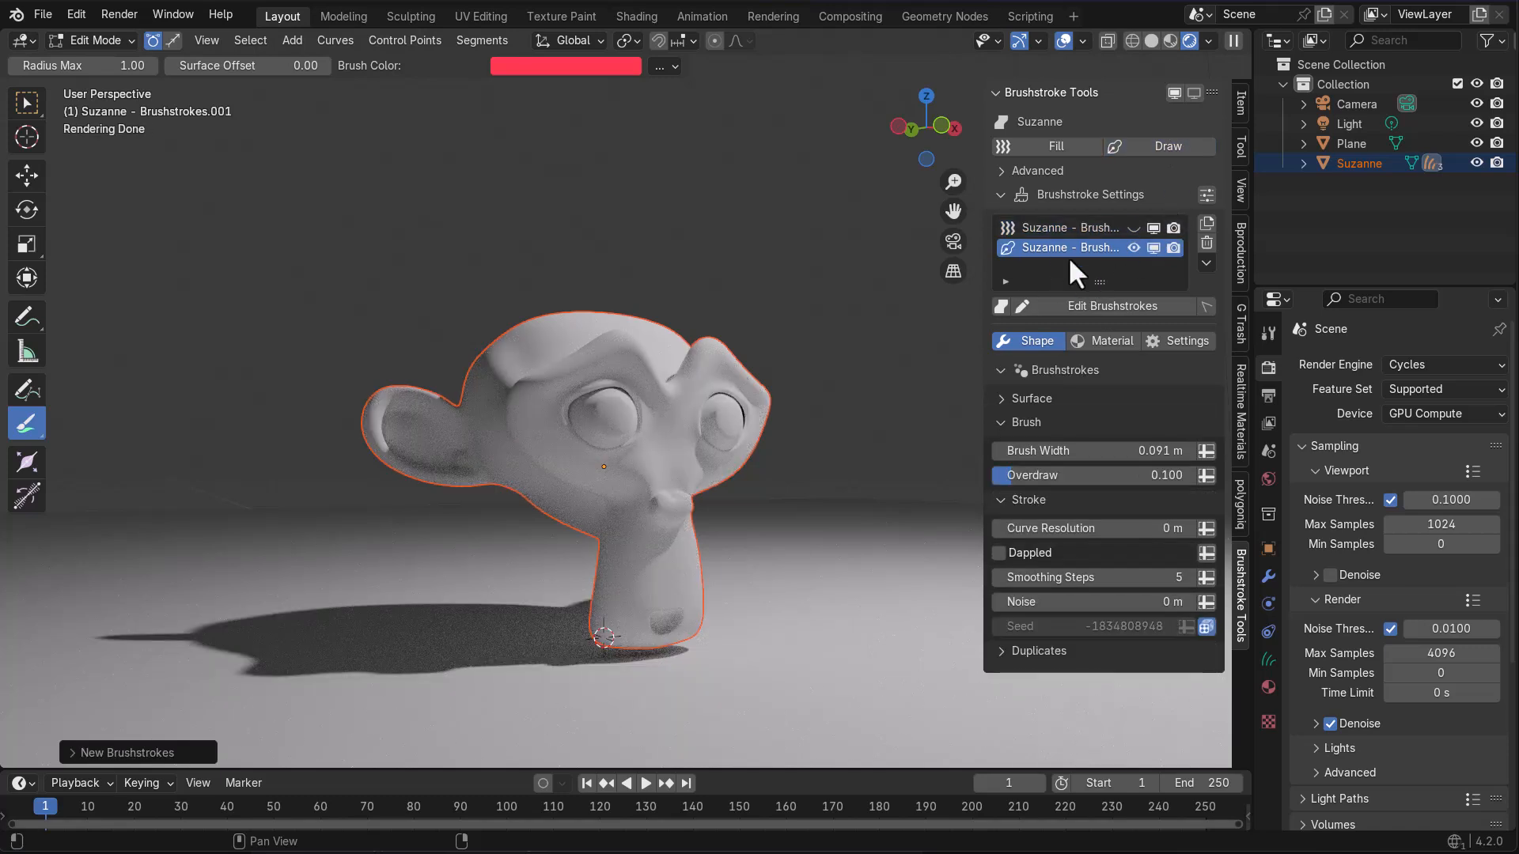
left_click(590, 65)
left_click(691, 299)
left_click(1018, 347)
- Draw blue brushstrokes on Suzanne's brows, around the eyes and on the cheeks
scroll(632, 443, "up", 5)
mouse_move(644, 443)
middle_mouse_down()
mouse_move(559, 444)
mouse_move(601, 443)
middle_mouse_up()
left_click_drag(506, 441, 601, 353)
scroll(609, 372, "down", 5)
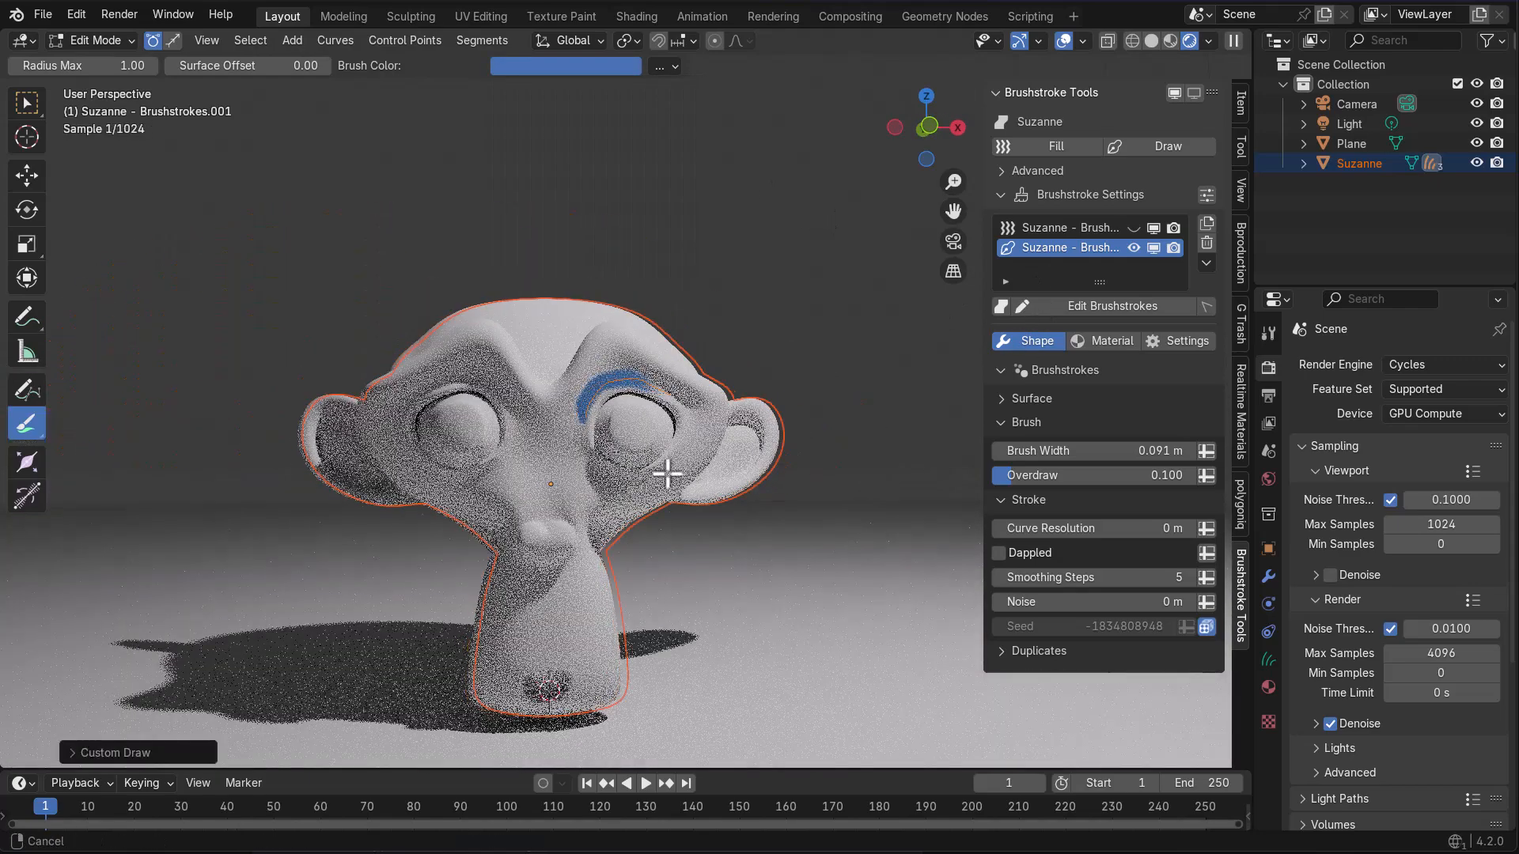
left_click_drag(620, 433, 639, 380)
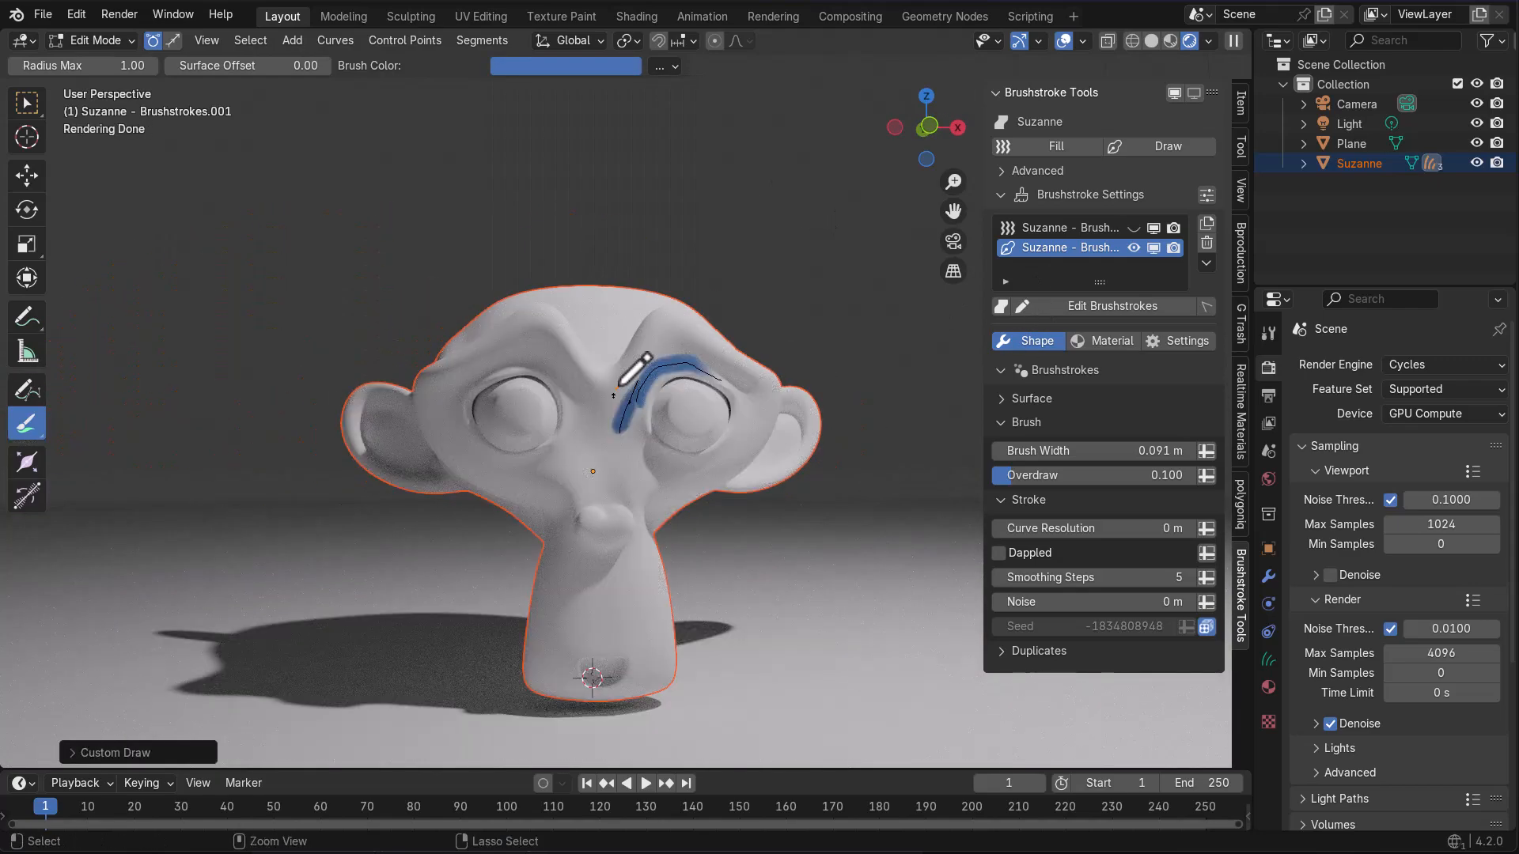
mouse_move(621, 381)
left_mouse_down()
mouse_move(668, 338)
mouse_move(700, 340)
mouse_move(742, 378)
left_mouse_up()
left_click_drag(765, 400, 727, 478)
mouse_move(648, 543)
left_mouse_down()
mouse_move(708, 467)
mouse_move(636, 442)
left_mouse_up()
key("ctrl+z")
left_click_drag(742, 413, 707, 465)
left_click_drag(641, 445, 668, 465)
mouse_move(584, 387)
left_mouse_down()
mouse_move(529, 348)
mouse_move(559, 362)
mouse_move(455, 378)
mouse_move(417, 429)
left_mouse_up()
key("ctrl+z")
left_click_drag(563, 445, 546, 473)
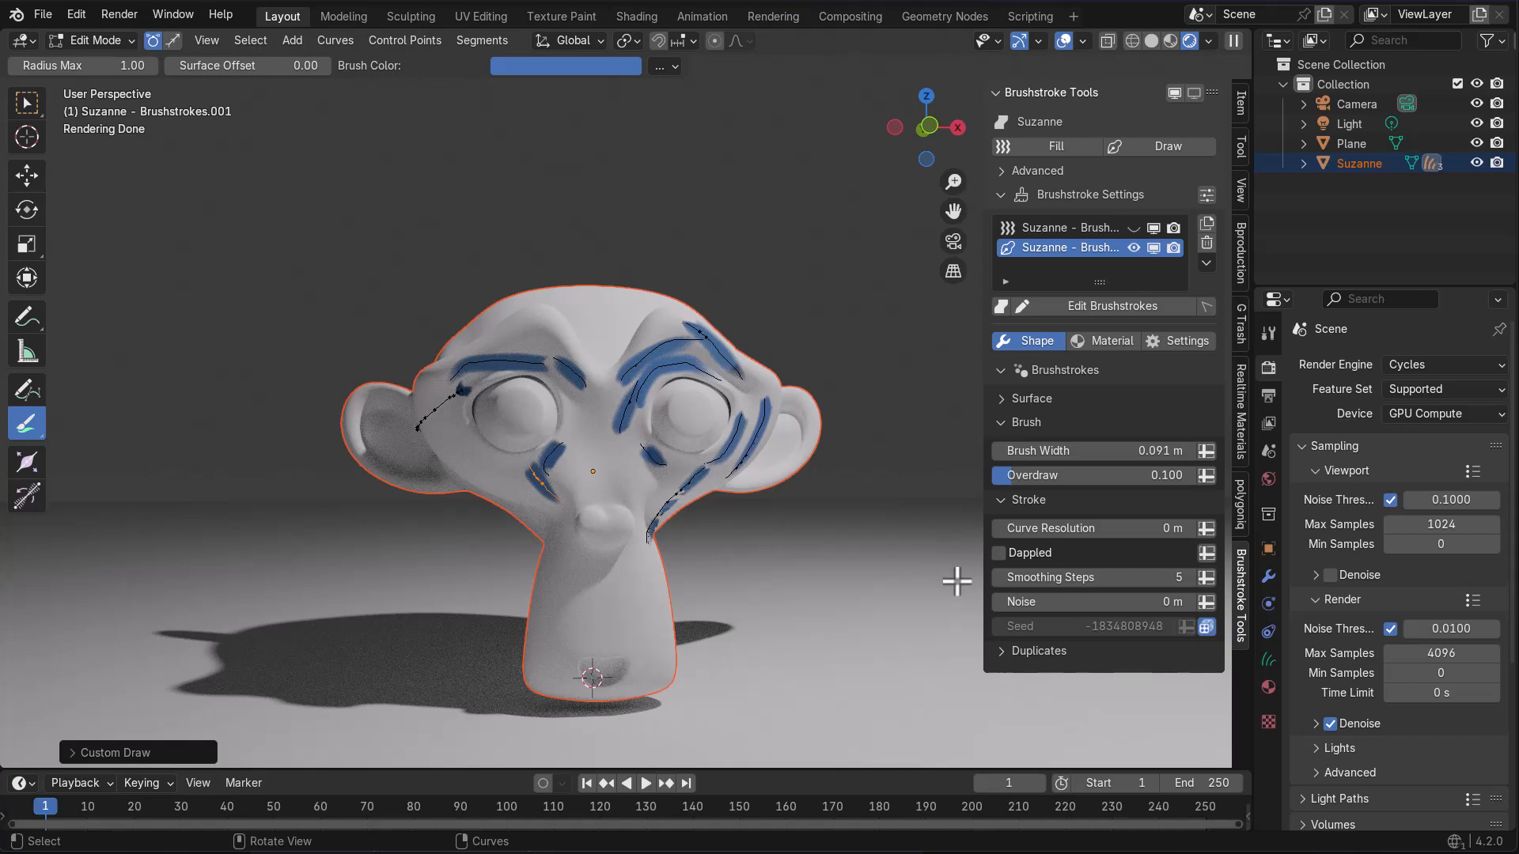
- Set the brush width to 0.221 m and draw more blue strokes beside the nose, around the eye and over the brows
mouse_move(1037, 452)
left_mouse_down()
mouse_move(1117, 452)
mouse_move(1058, 452)
left_mouse_up()
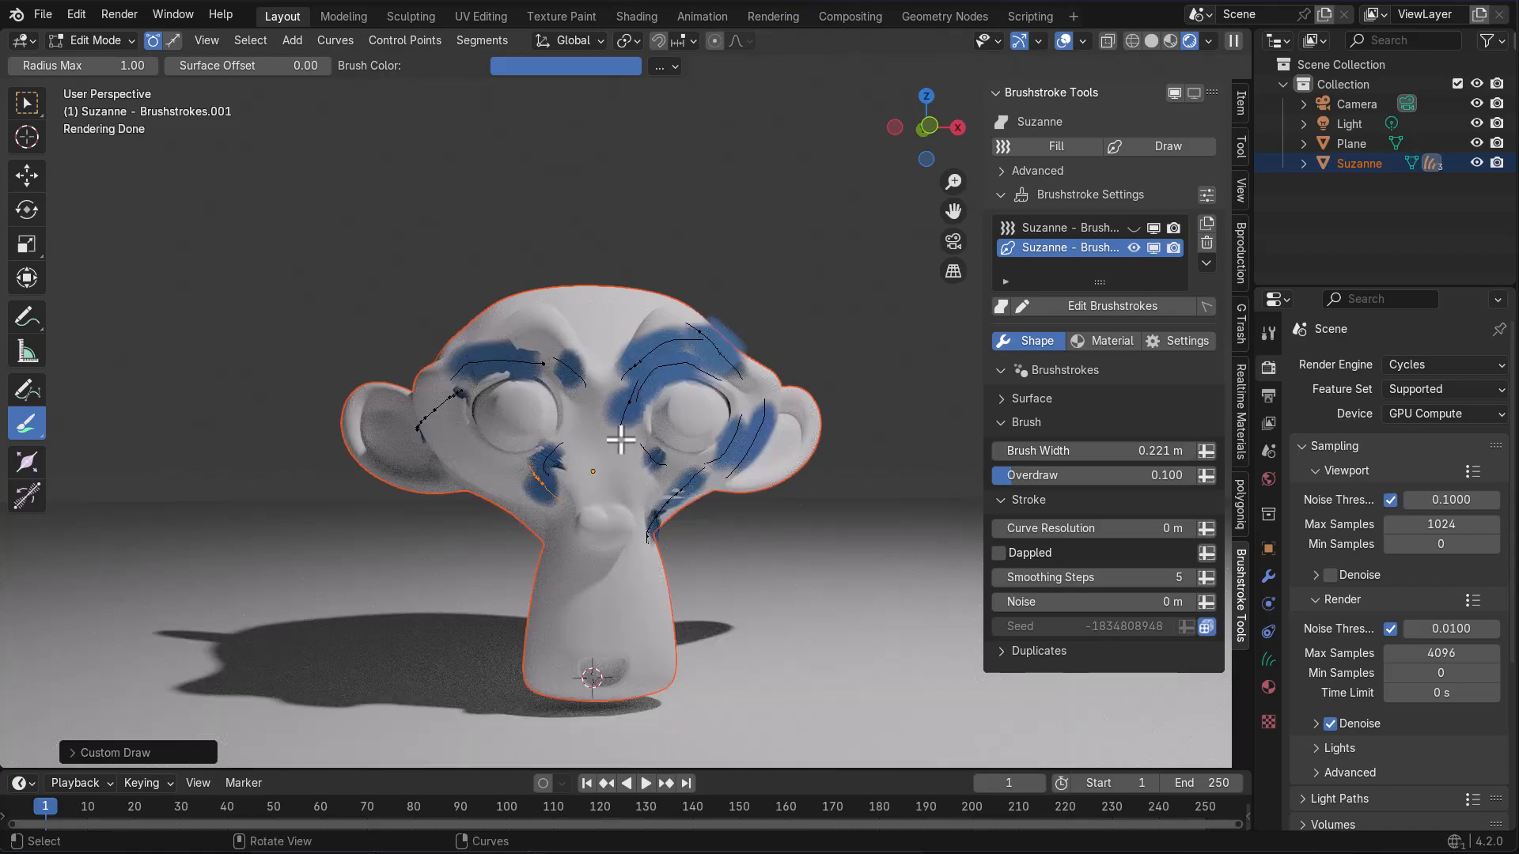
left_click_drag(600, 413, 617, 480)
left_click_drag(581, 411, 567, 503)
left_click_drag(421, 383, 505, 486)
left_click_drag(560, 341, 484, 345)
left_click_drag(653, 325, 716, 326)
middle_click_drag(787, 390, 680, 395)
scroll(633, 459, "up", 3)
- Cover more of Suzanne's muzzle, neck, cheeks and eye surrounds with blue brushstrokes, working from several angles
left_click_drag(474, 546, 511, 687)
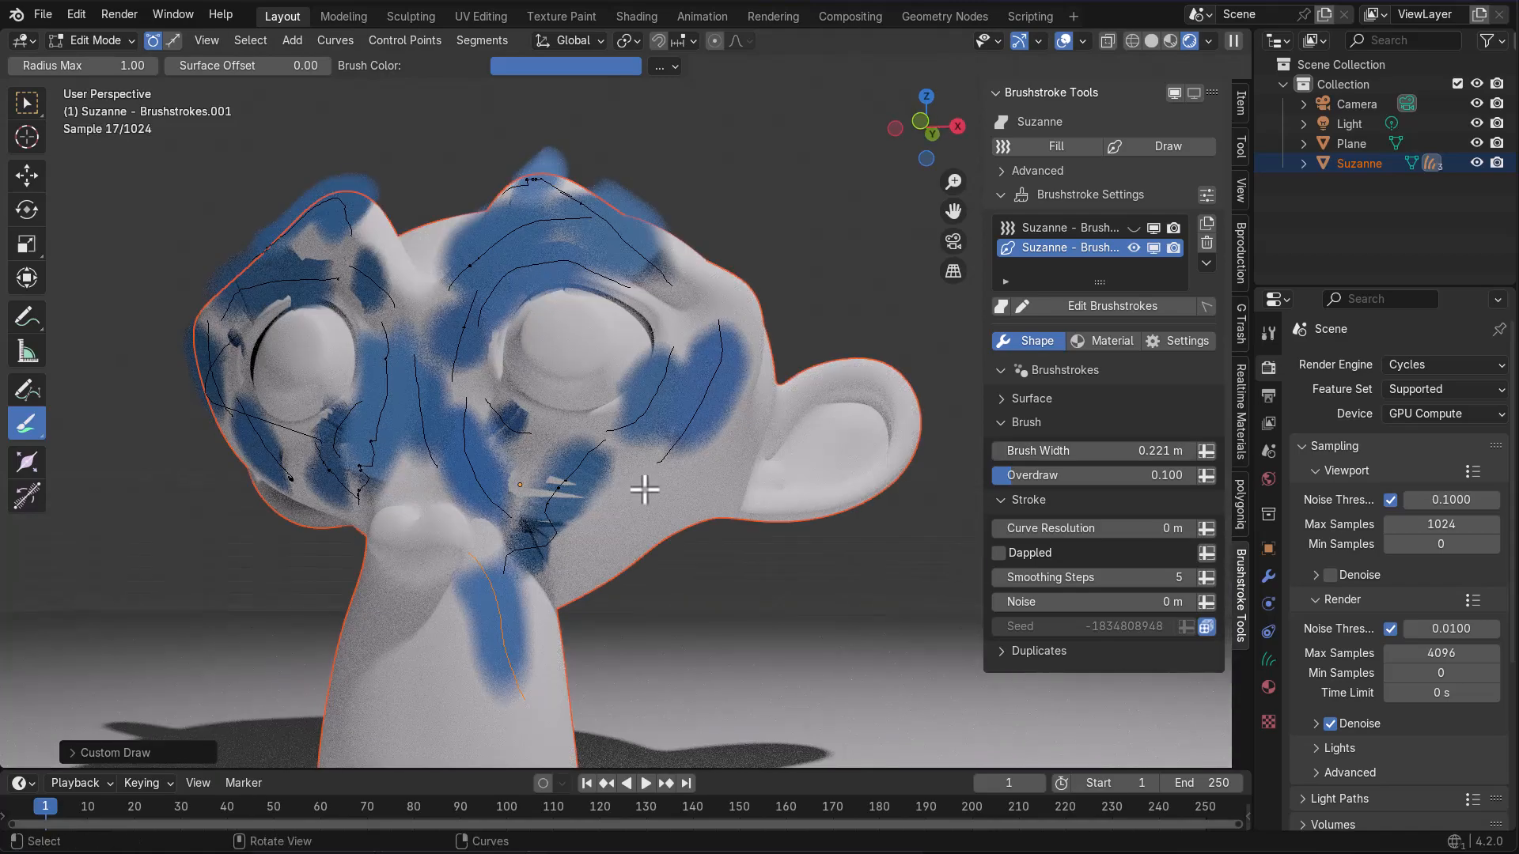
left_click_drag(644, 491, 490, 545)
middle_click_drag(507, 546, 633, 554)
mouse_move(453, 430)
left_mouse_down()
mouse_move(624, 525)
mouse_move(682, 644)
left_mouse_up()
middle_click_drag(797, 543, 716, 545)
scroll(617, 546, "down", 1)
left_click_drag(478, 522, 494, 678)
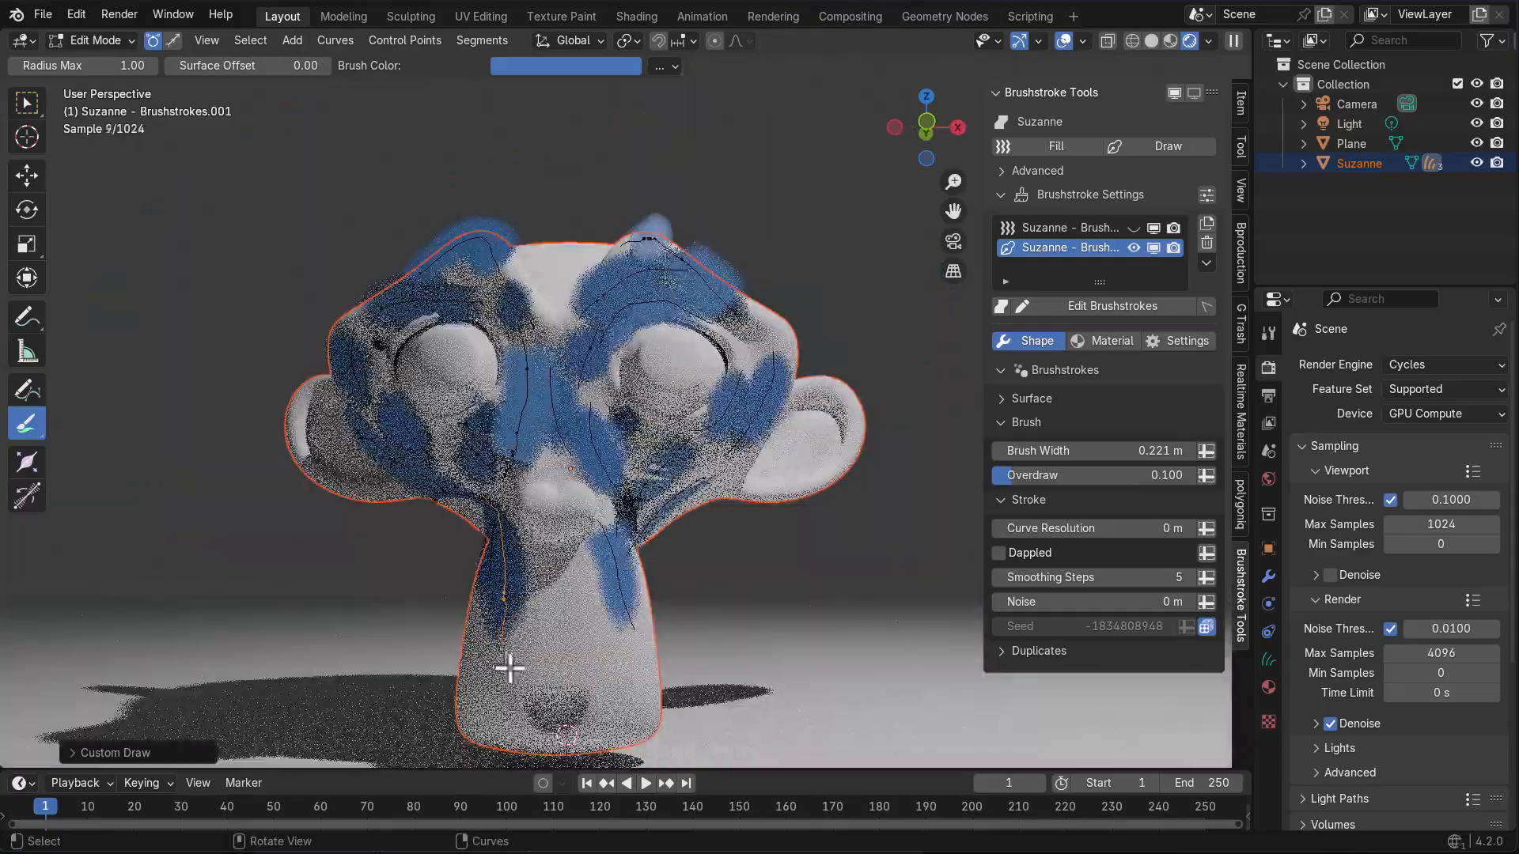
scroll(546, 648, "up", 1)
left_click_drag(572, 630, 603, 762)
middle_click_drag(663, 635, 763, 475, "shift")
left_click_drag(650, 435, 643, 594)
left_click_drag(556, 495, 546, 688)
left_click_drag(740, 507, 752, 653)
middle_click_drag(743, 348, 736, 538, "shift")
left_click_drag(724, 455, 808, 528)
left_click_drag(497, 504, 587, 592)
left_click_drag(661, 563, 728, 598)
middle_click_drag(732, 600, 755, 637)
mouse_move(703, 475)
left_mouse_down()
mouse_move(659, 420)
mouse_move(563, 409)
left_mouse_up()
middle_click_drag(560, 407, 553, 348)
left_click_drag(488, 322, 443, 379)
middle_click_drag(743, 467, 672, 494)
scroll(671, 497, "down", 2)
scroll(712, 443, "up", 3)
left_click_drag(854, 307, 905, 407)
left_click_drag(821, 485, 716, 567)
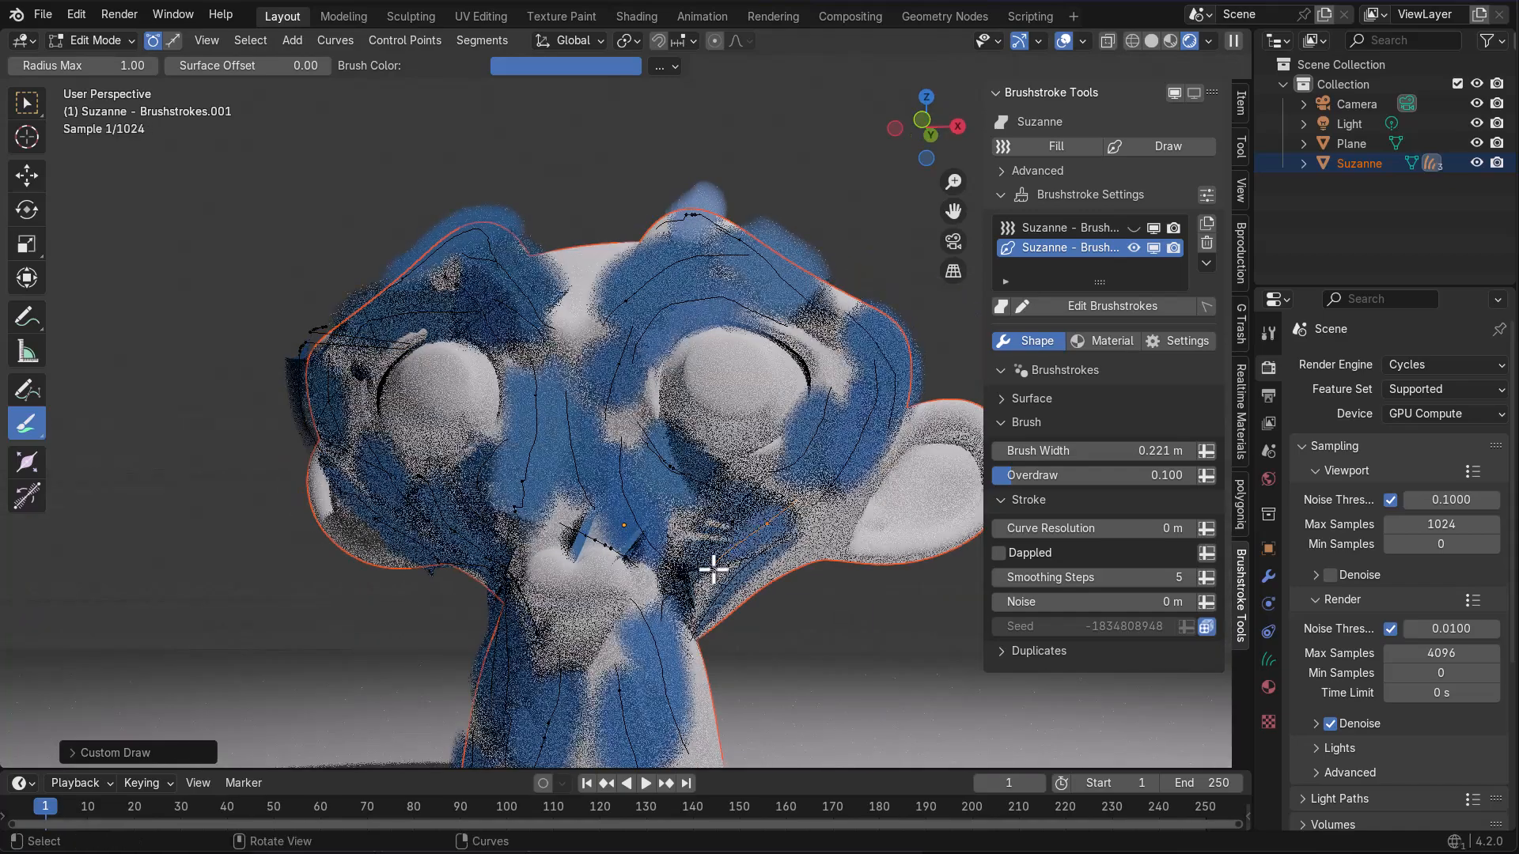
middle_click_drag(517, 574, 658, 601)
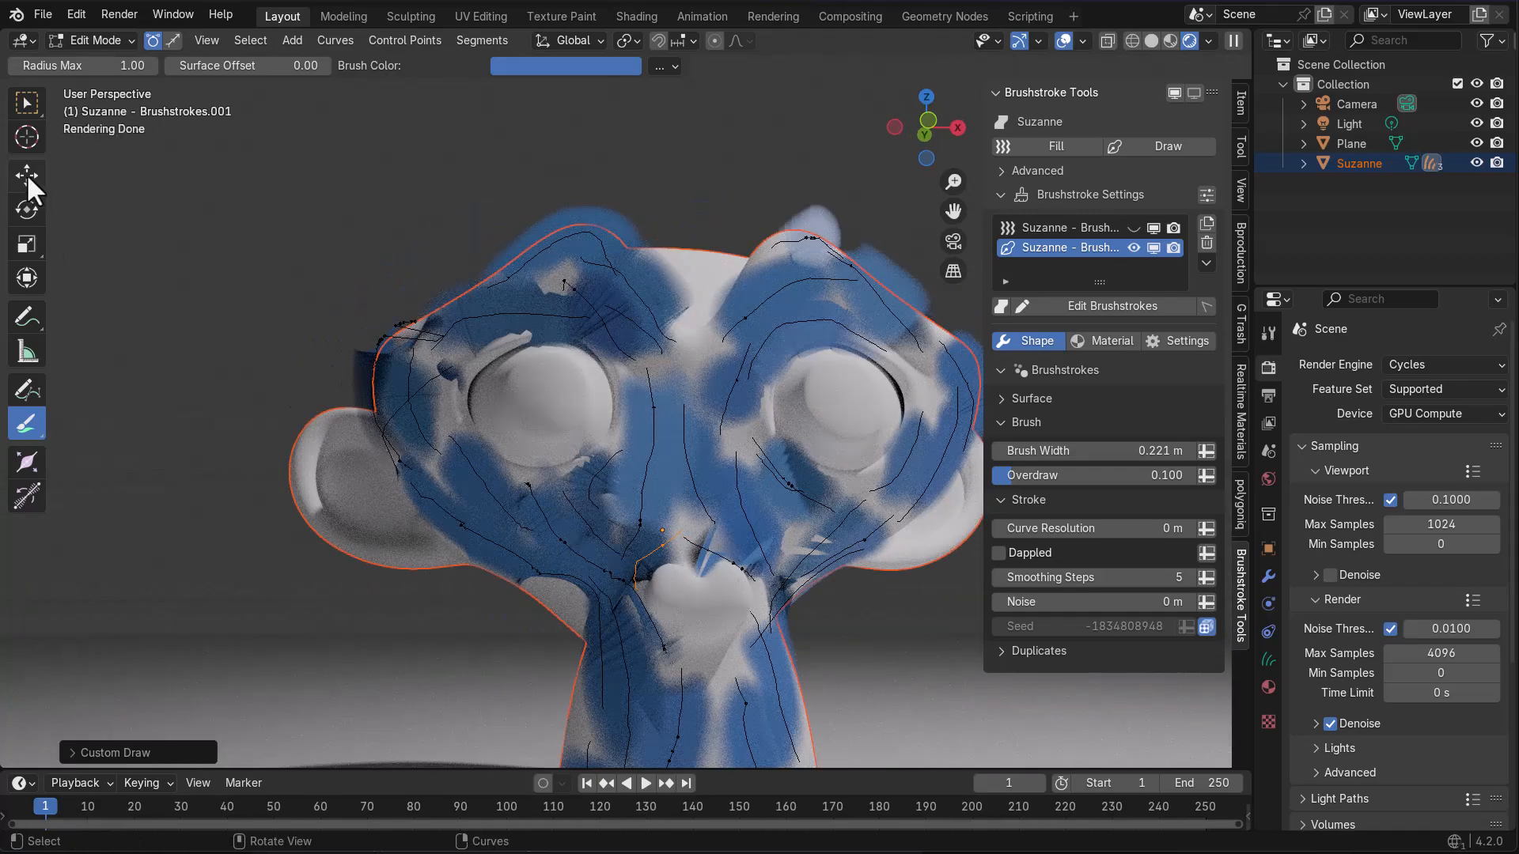
- Activate the Move tool and set the drawn strokes' smoothing steps to 0 and noise to 0.04 m
left_click(27, 177)
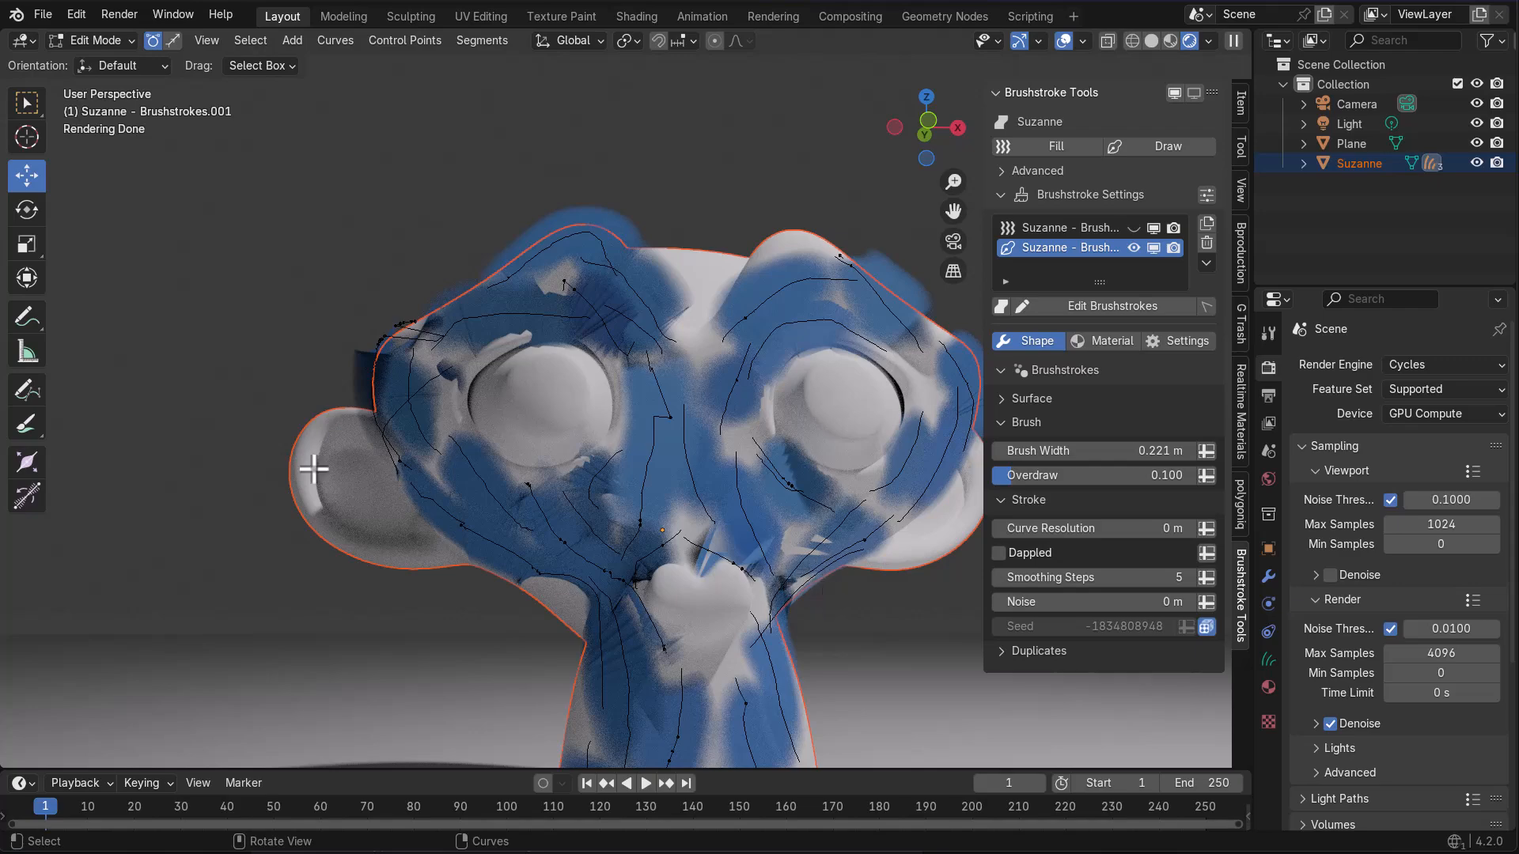
mouse_move(1018, 530)
left_mouse_down()
mouse_move(1060, 530)
mouse_move(1018, 530)
mouse_move(1005, 576)
mouse_move(981, 577)
mouse_move(1163, 576)
mouse_move(1013, 577)
mouse_move(1060, 601)
mouse_move(1037, 602)
left_mouse_up()
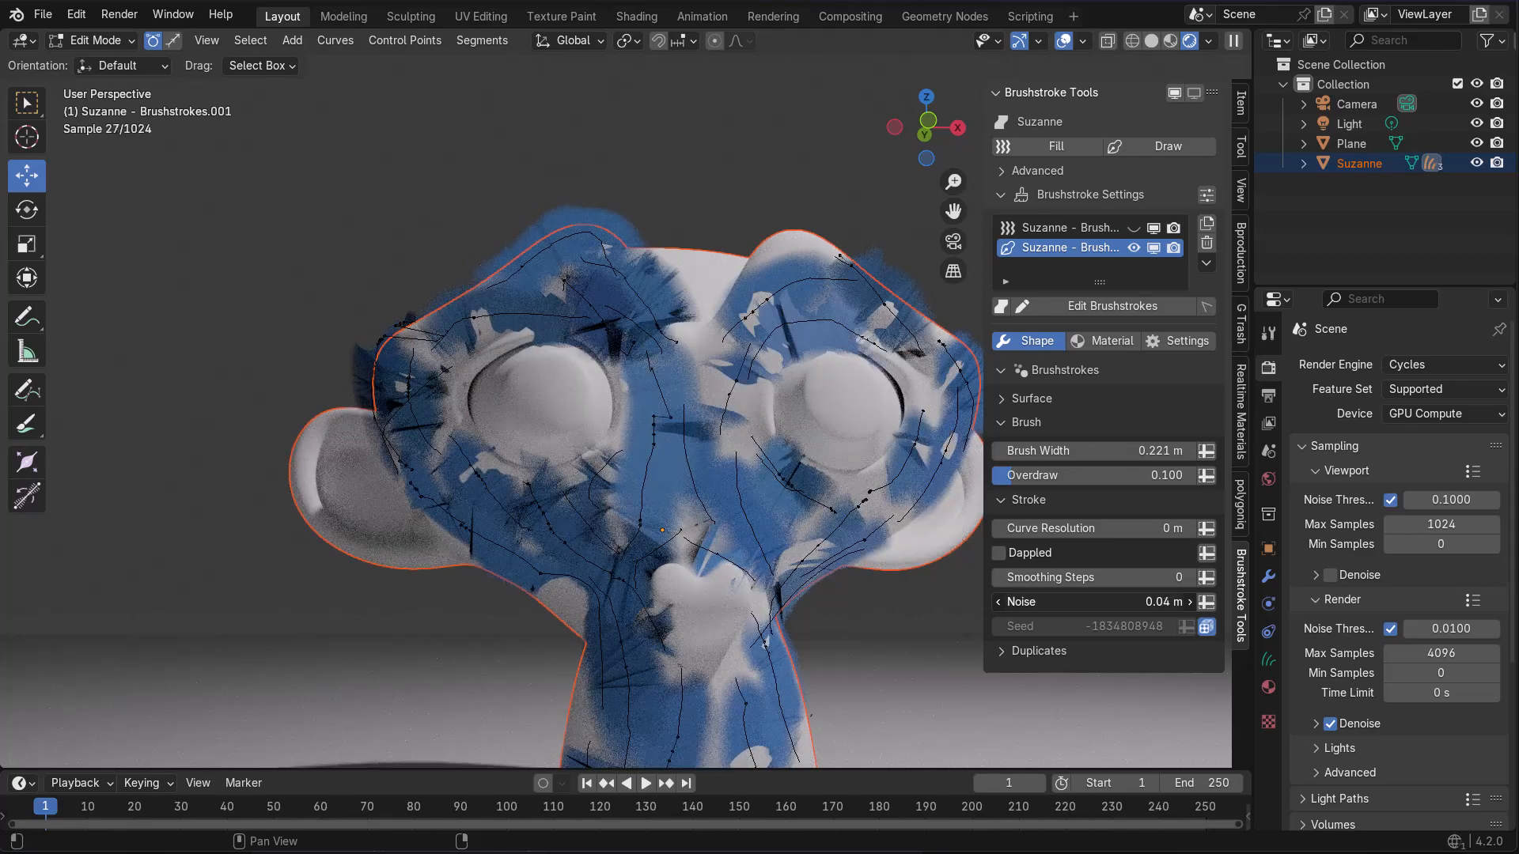
- Collapse the brush settings, expand the surface settings and set the draw layer's shrinkwrap to 0.223
left_click(1003, 423)
left_click(1009, 399)
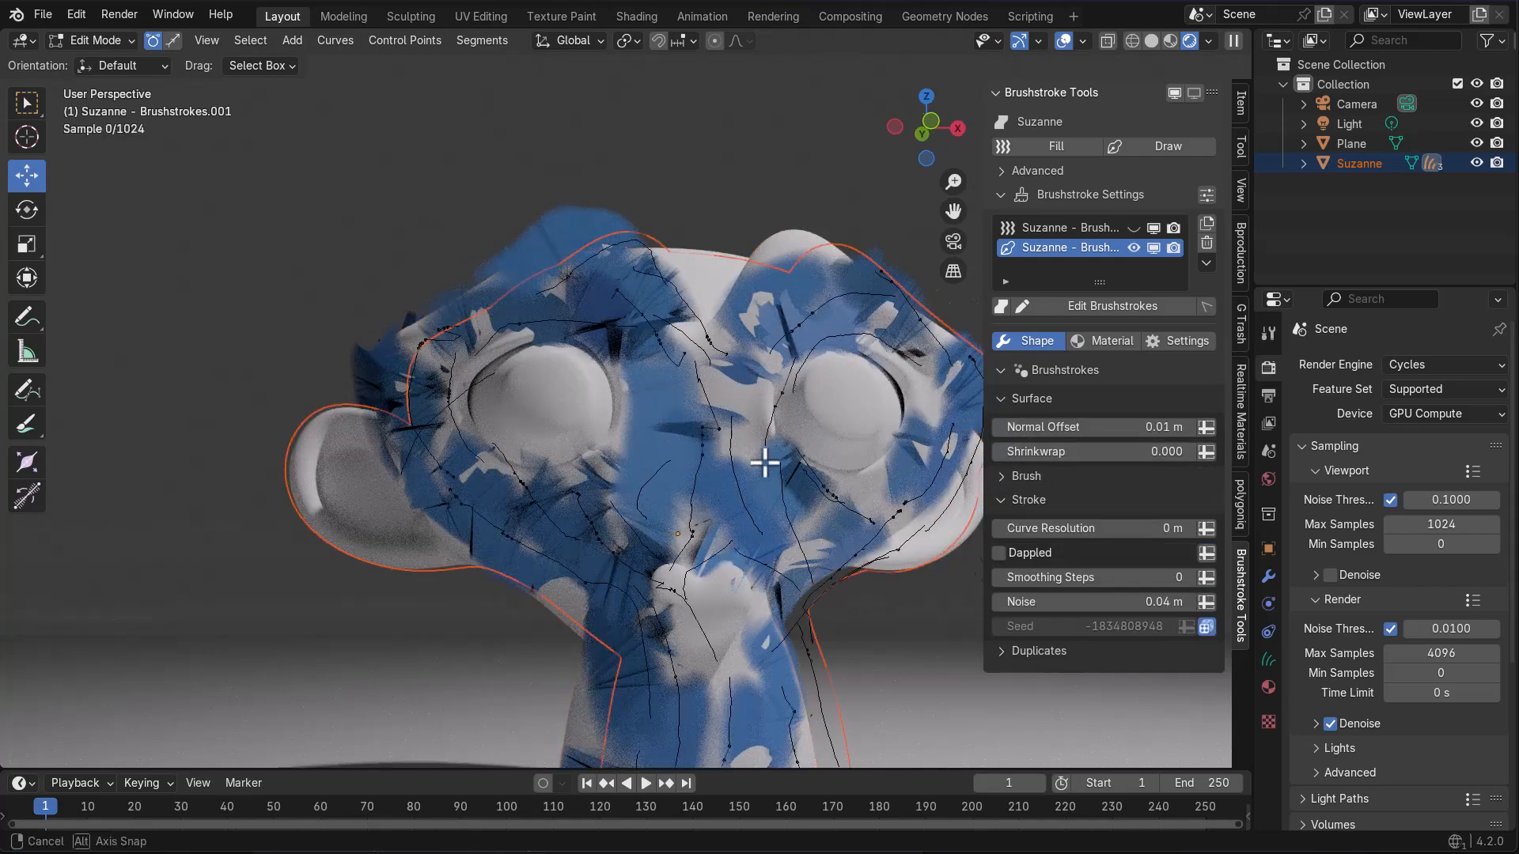
middle_click_drag(718, 453, 759, 480)
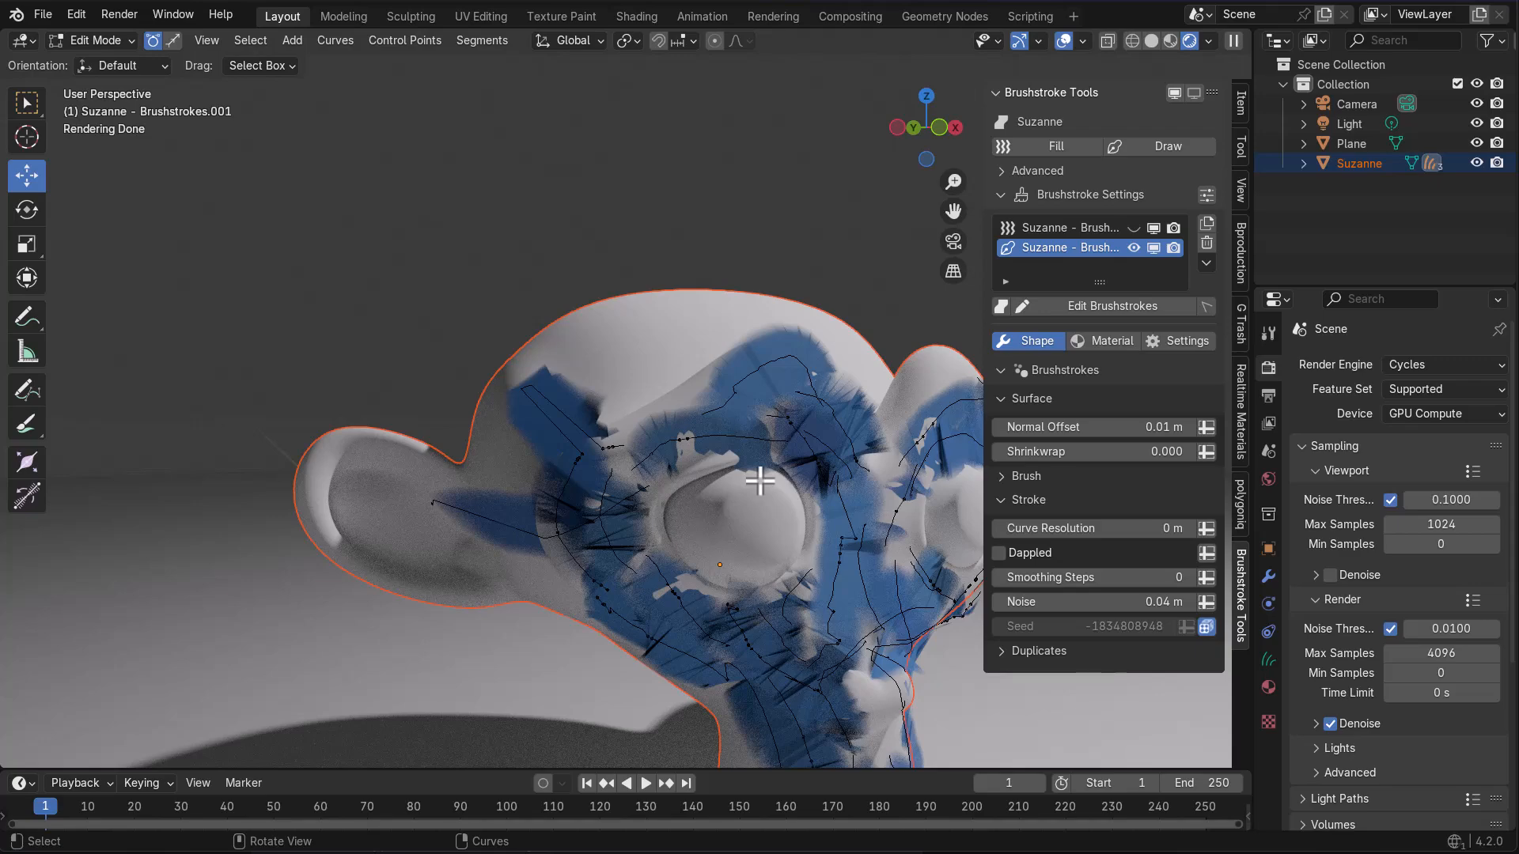
mouse_move(1037, 451)
left_mouse_down()
mouse_move(1081, 451)
mouse_move(1045, 451)
left_mouse_up()
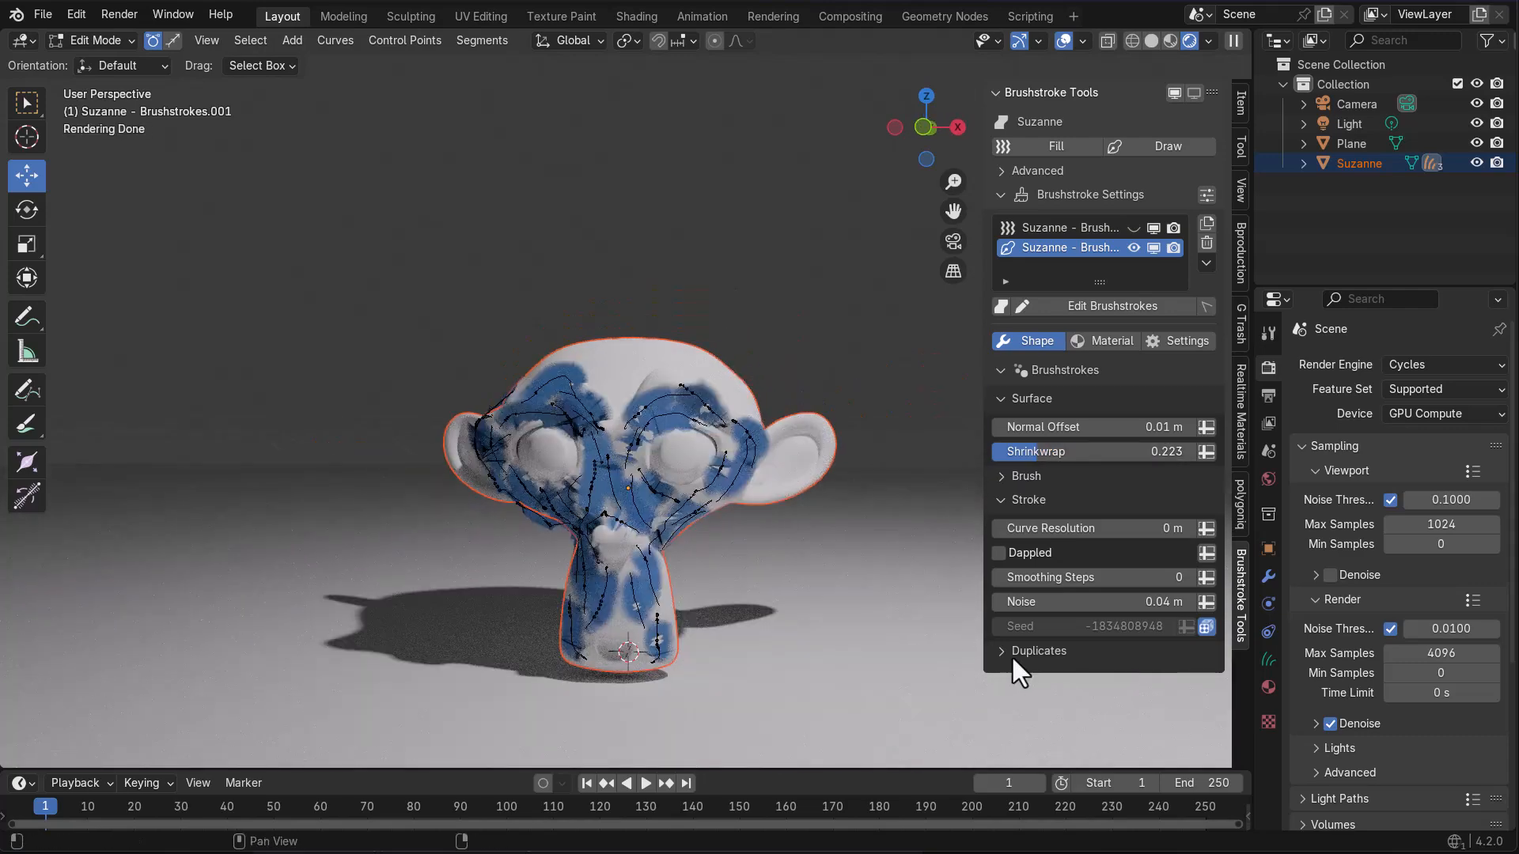
- Try duplicating the drawn strokes with amount 3, spread 0.16 m, taper 0.260 and segment length 0.24 m, and reset these values
left_click(1014, 656)
mouse_move(1090, 579)
left_mouse_down()
mouse_move(1131, 579)
mouse_move(1089, 578)
mouse_move(1117, 675)
mouse_move(1030, 676)
left_mouse_up()
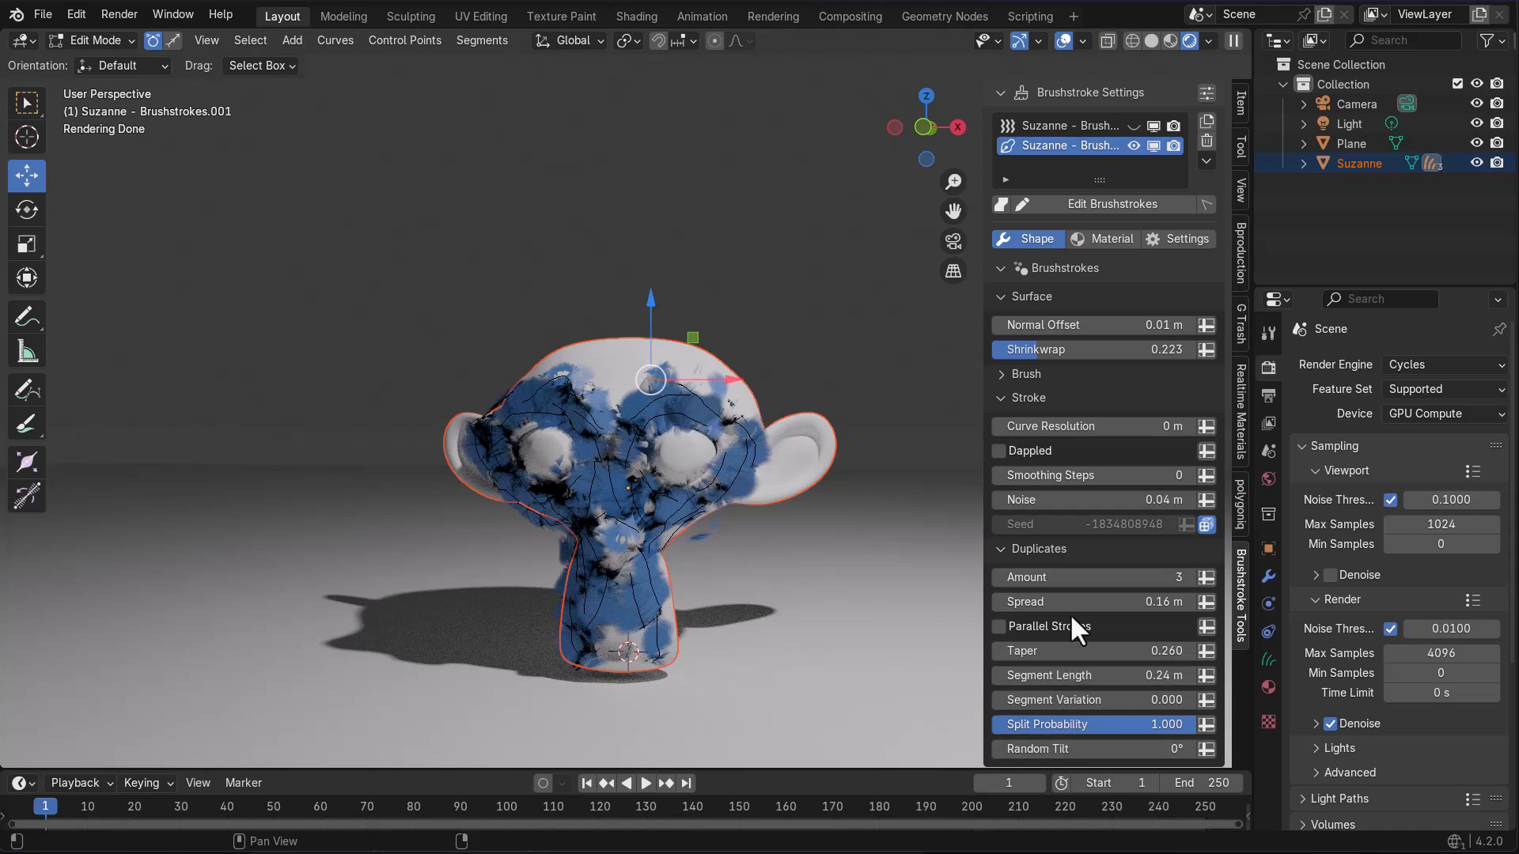
key("BackSpace")
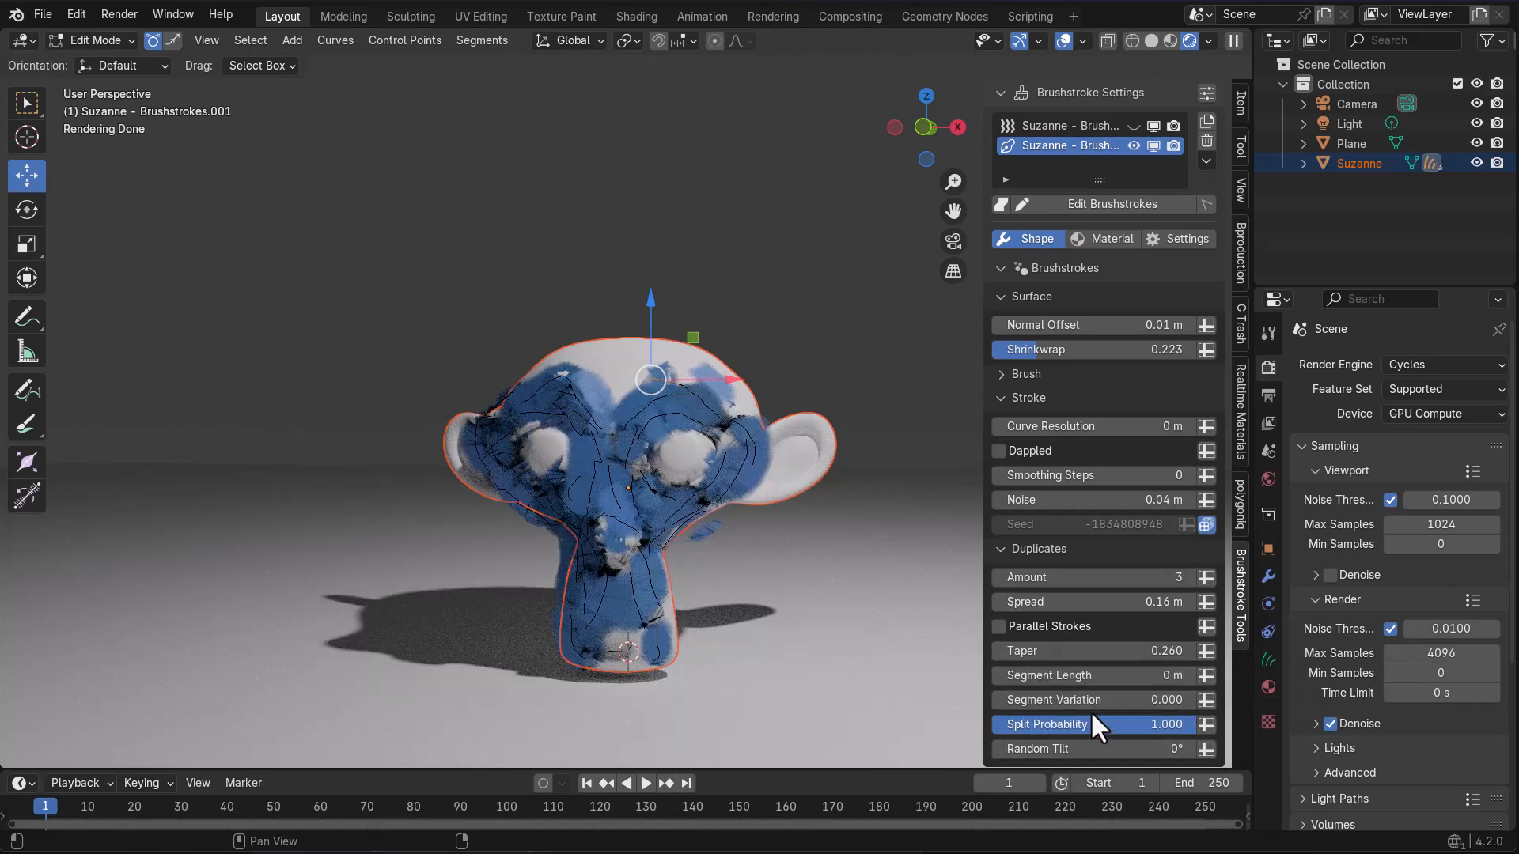
key("BackSpace")
key("BackSpace")
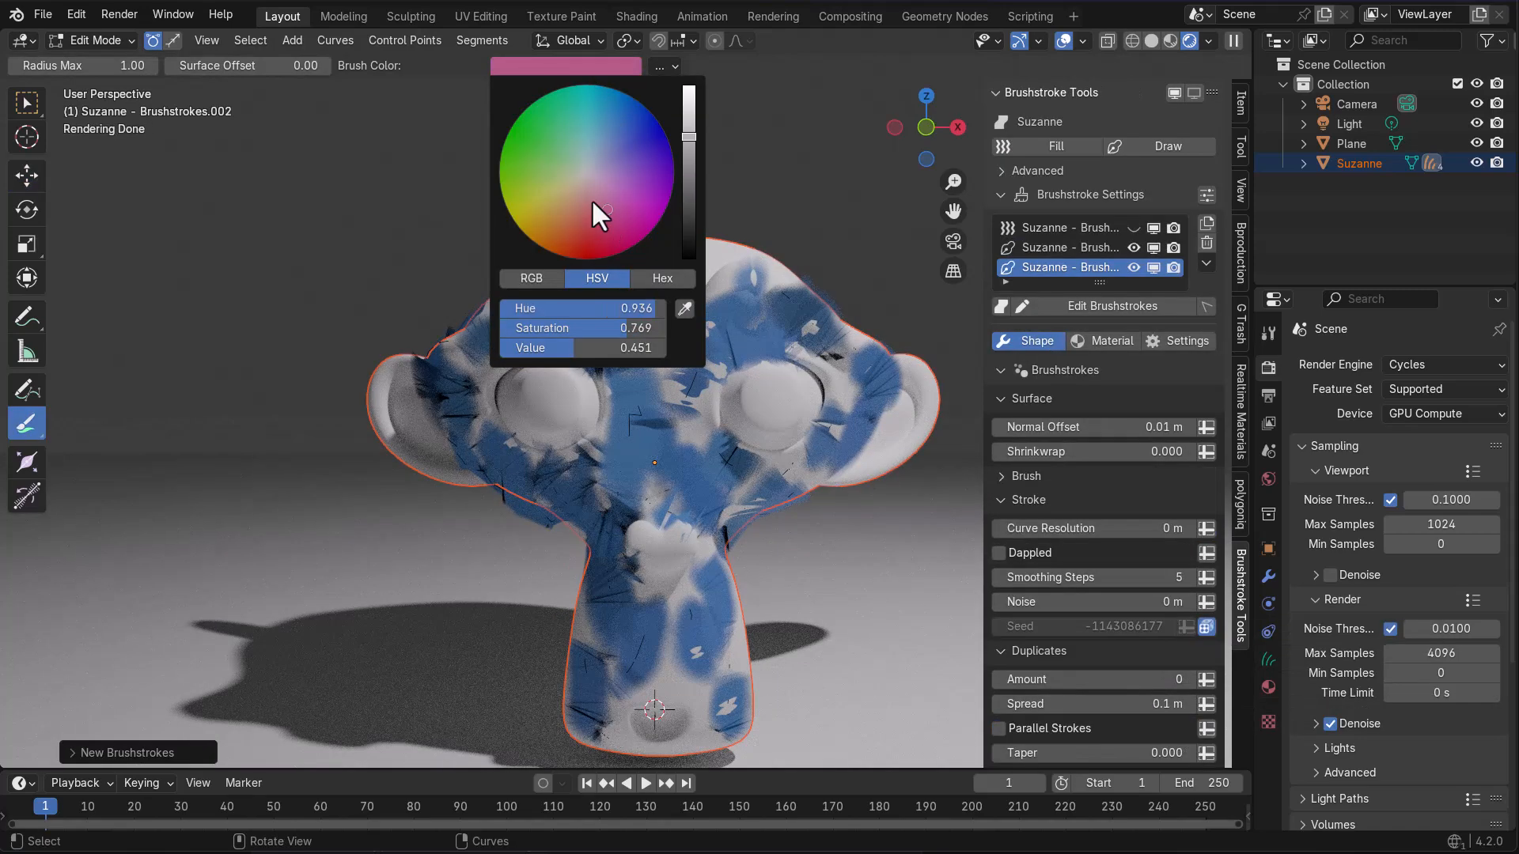
- Pick a green brush color, draw strokes over Suzanne's brows, around the eyes and down the neck, and expand the brush settings
left_click(591, 198)
left_click_drag(726, 319, 658, 416)
left_click_drag(706, 323, 647, 386)
left_click_drag(748, 275, 640, 384)
left_click_drag(578, 296, 651, 362)
left_click_drag(556, 311, 449, 376)
mouse_move(479, 368)
left_mouse_down()
mouse_move(605, 511)
mouse_move(639, 759)
left_mouse_up()
left_click_drag(682, 642, 693, 732)
left_click(1028, 499)
left_click(1026, 475)
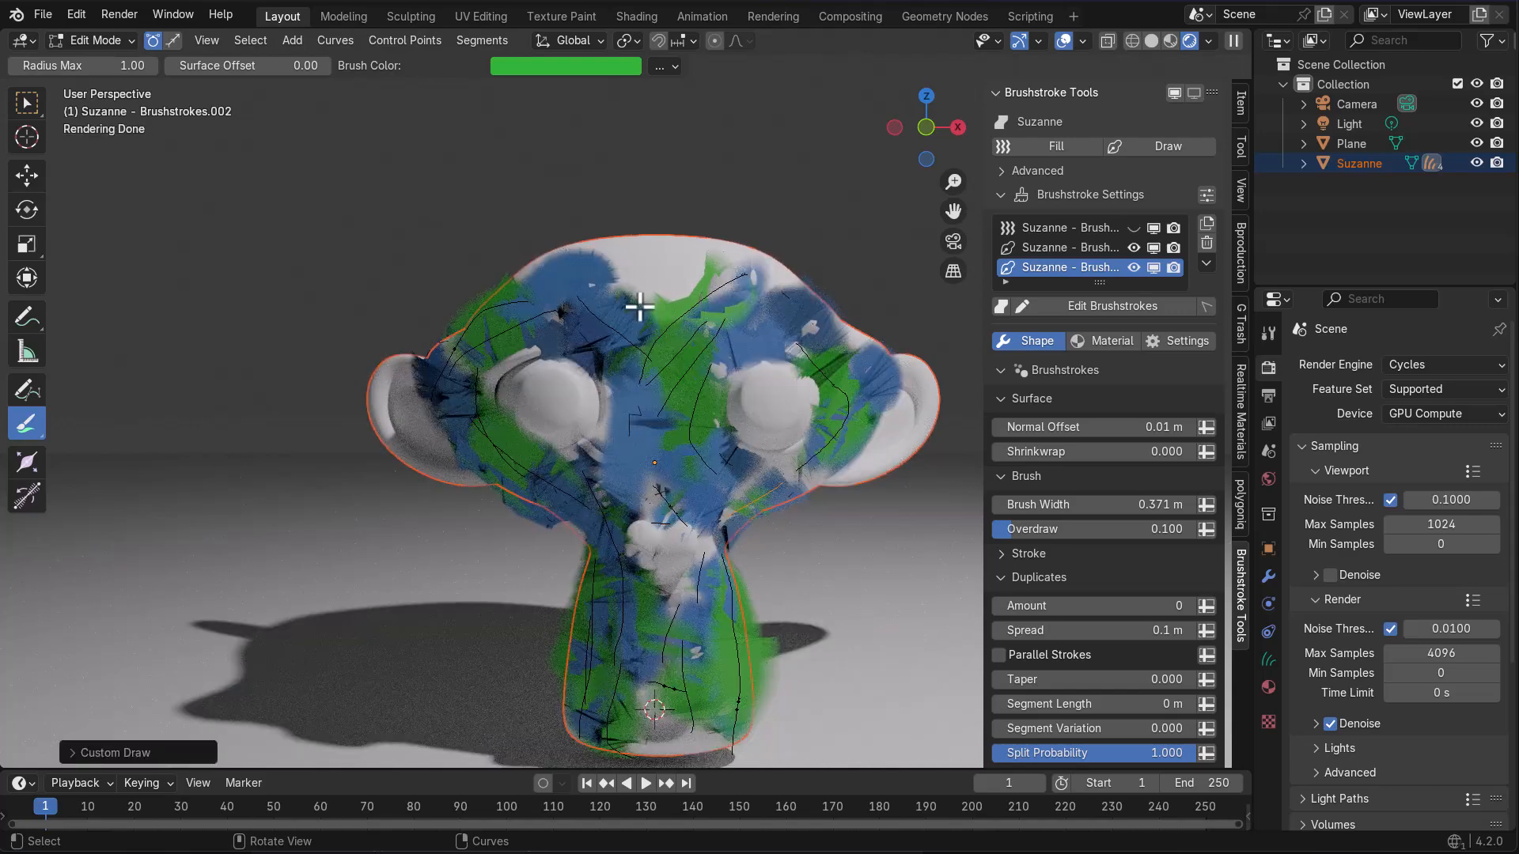
- Try the brush material with color variation 0.500, opacity 0.500 and roughness 0.412
left_click(1109, 340)
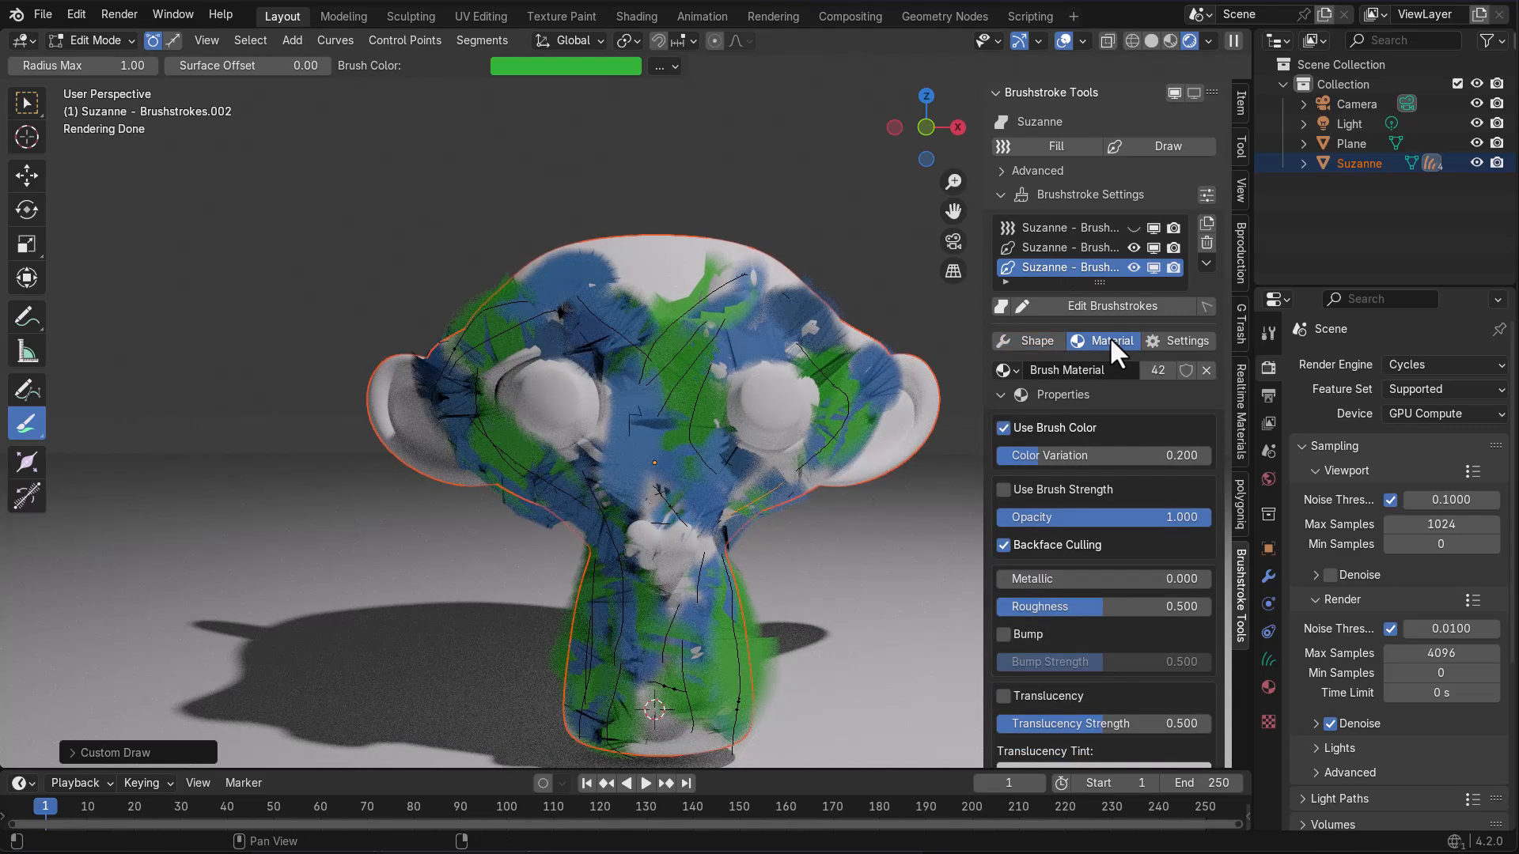
mouse_move(1036, 606)
left_mouse_down()
mouse_move(1086, 606)
mouse_move(1055, 606)
left_mouse_up()
mouse_move(1198, 514)
left_mouse_down()
mouse_move(1015, 516)
mouse_move(1188, 516)
left_mouse_up()
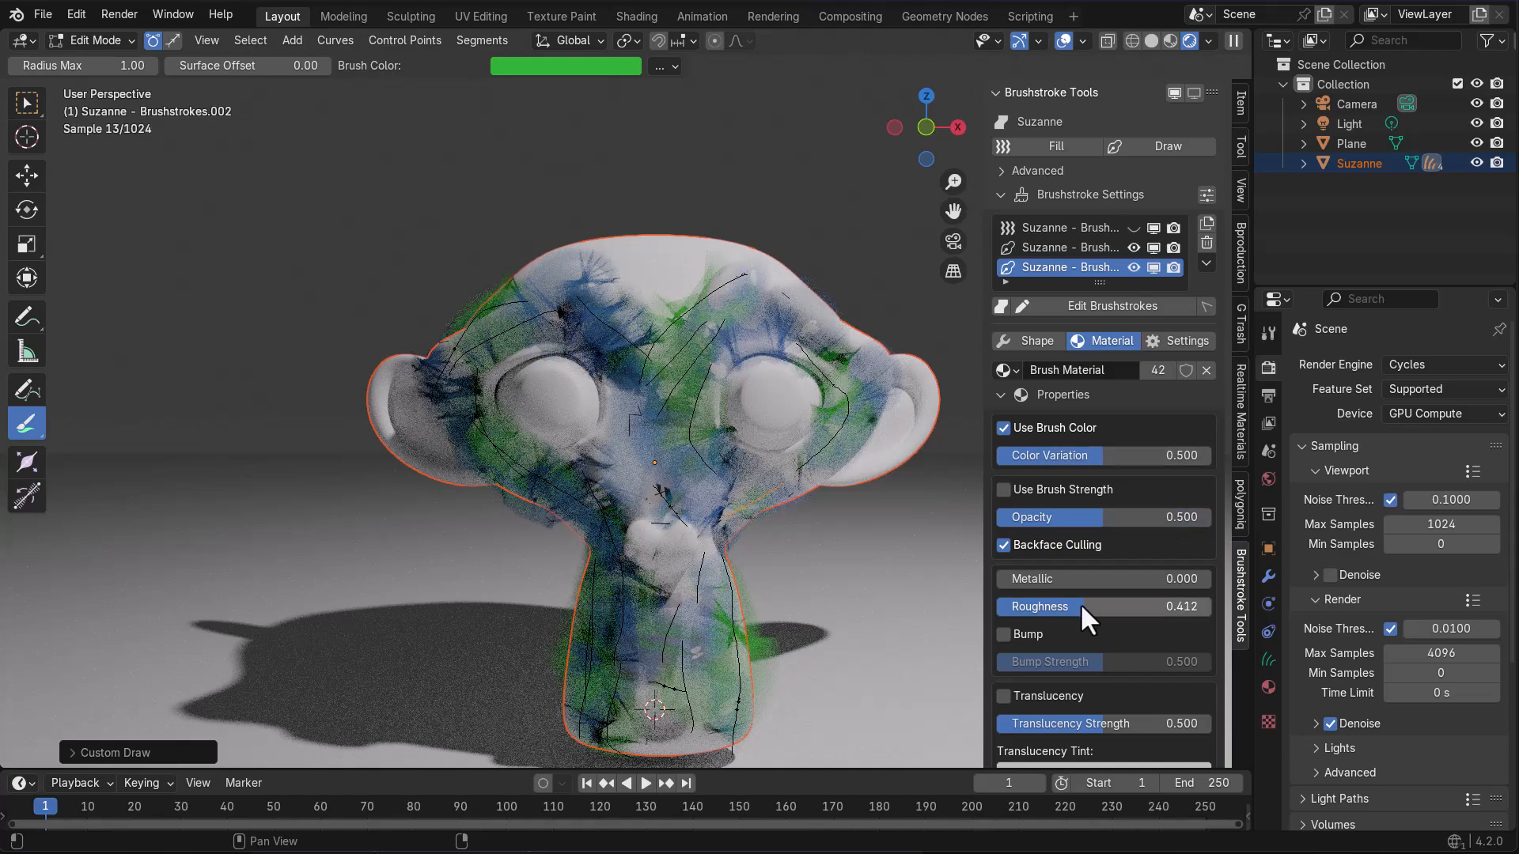
- Set the brush material's color variation to 0.603 and its opacity to 1.000
left_click(1033, 341)
left_click(1106, 341)
left_click_drag(1115, 454, 1136, 454)
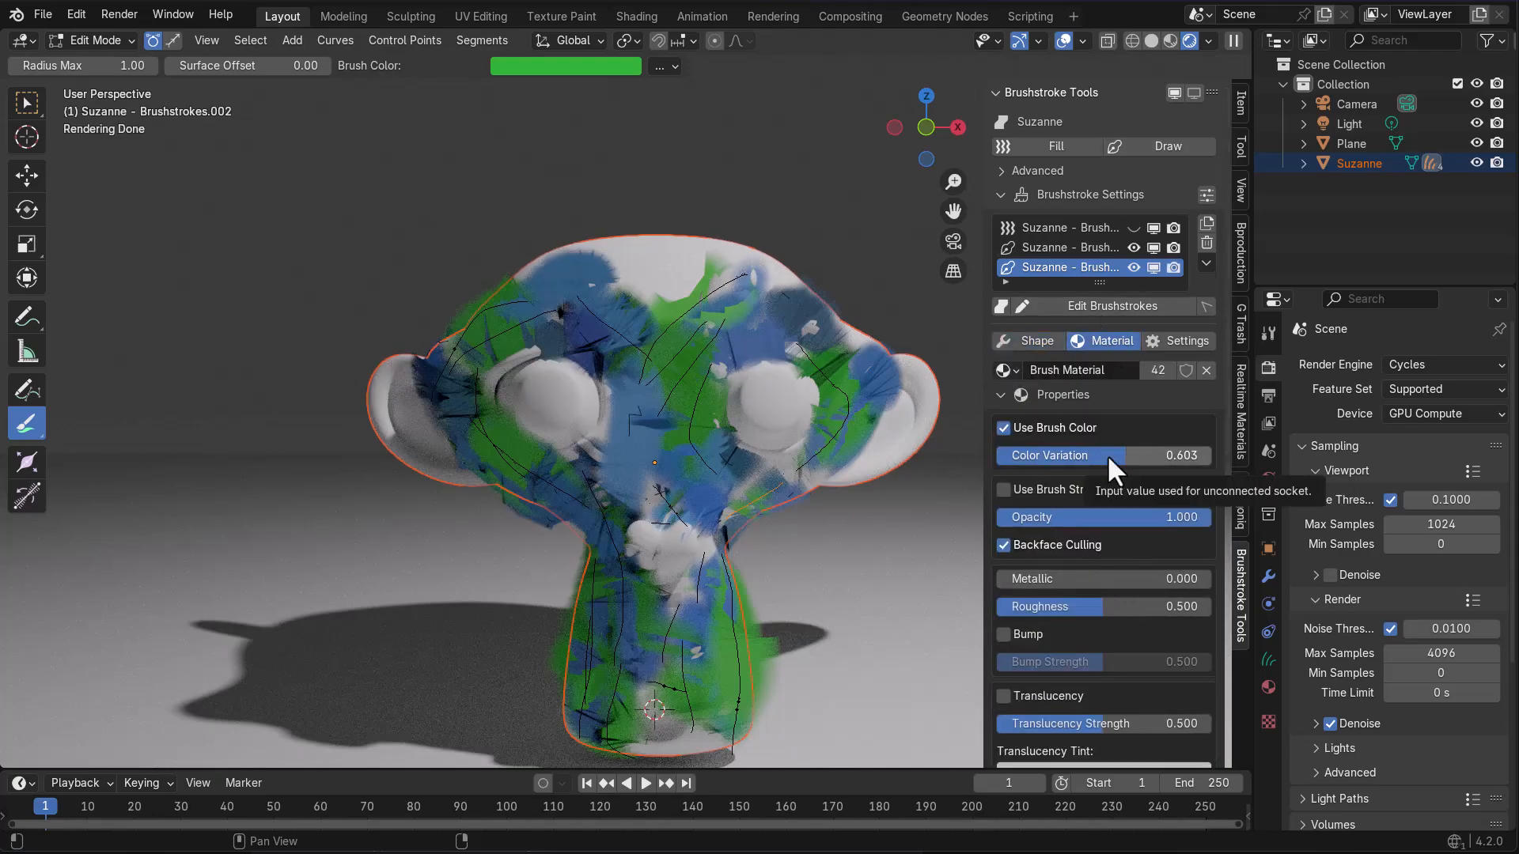
mouse_move(1190, 517)
left_mouse_down()
mouse_move(1016, 517)
mouse_move(1211, 516)
left_mouse_up()
- Expand the material's Brush Style section and look through the remaining material options
scroll(1084, 645, "down", 4)
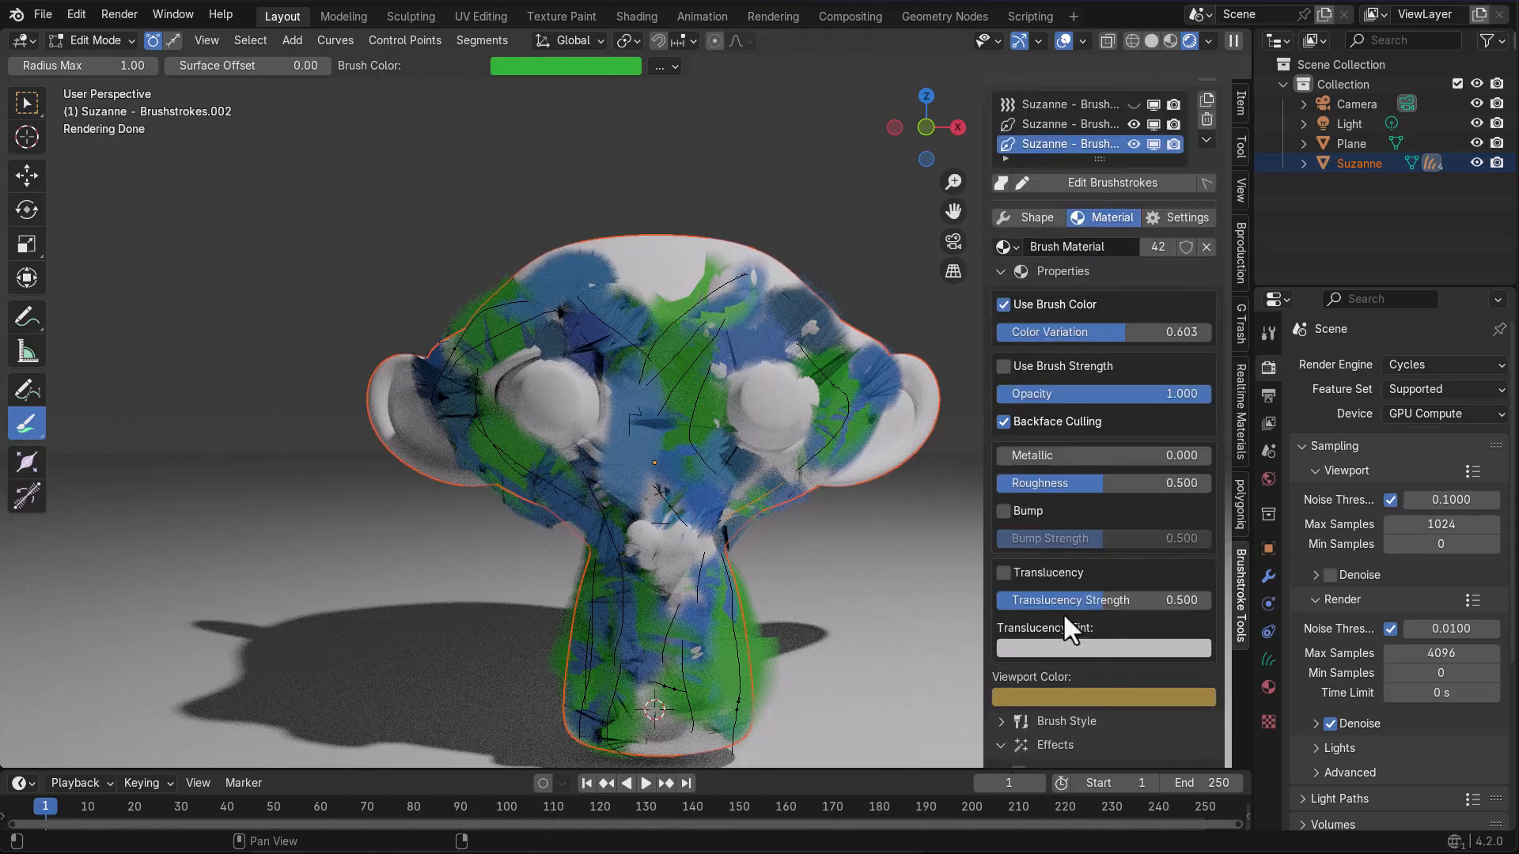
left_click(1002, 723)
scroll(1109, 590, "down", 15)
scroll(1081, 529, "up", 16)
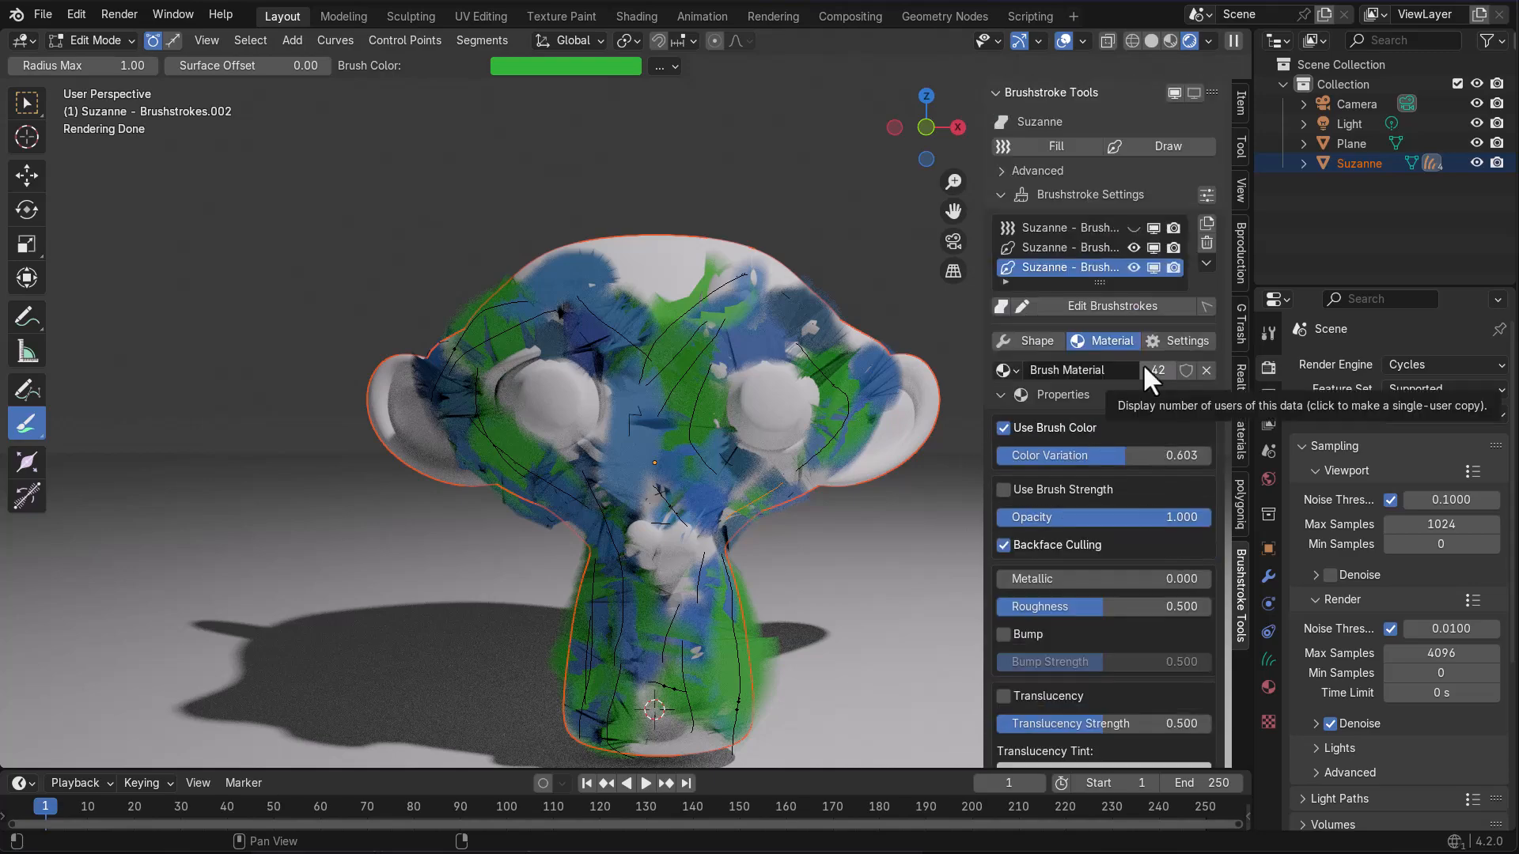
- Open the shape settings of the blue draw layer and set its shrinkwrap to 0
left_click(1118, 248)
left_click(1059, 340)
middle_click_drag(763, 453, 833, 454)
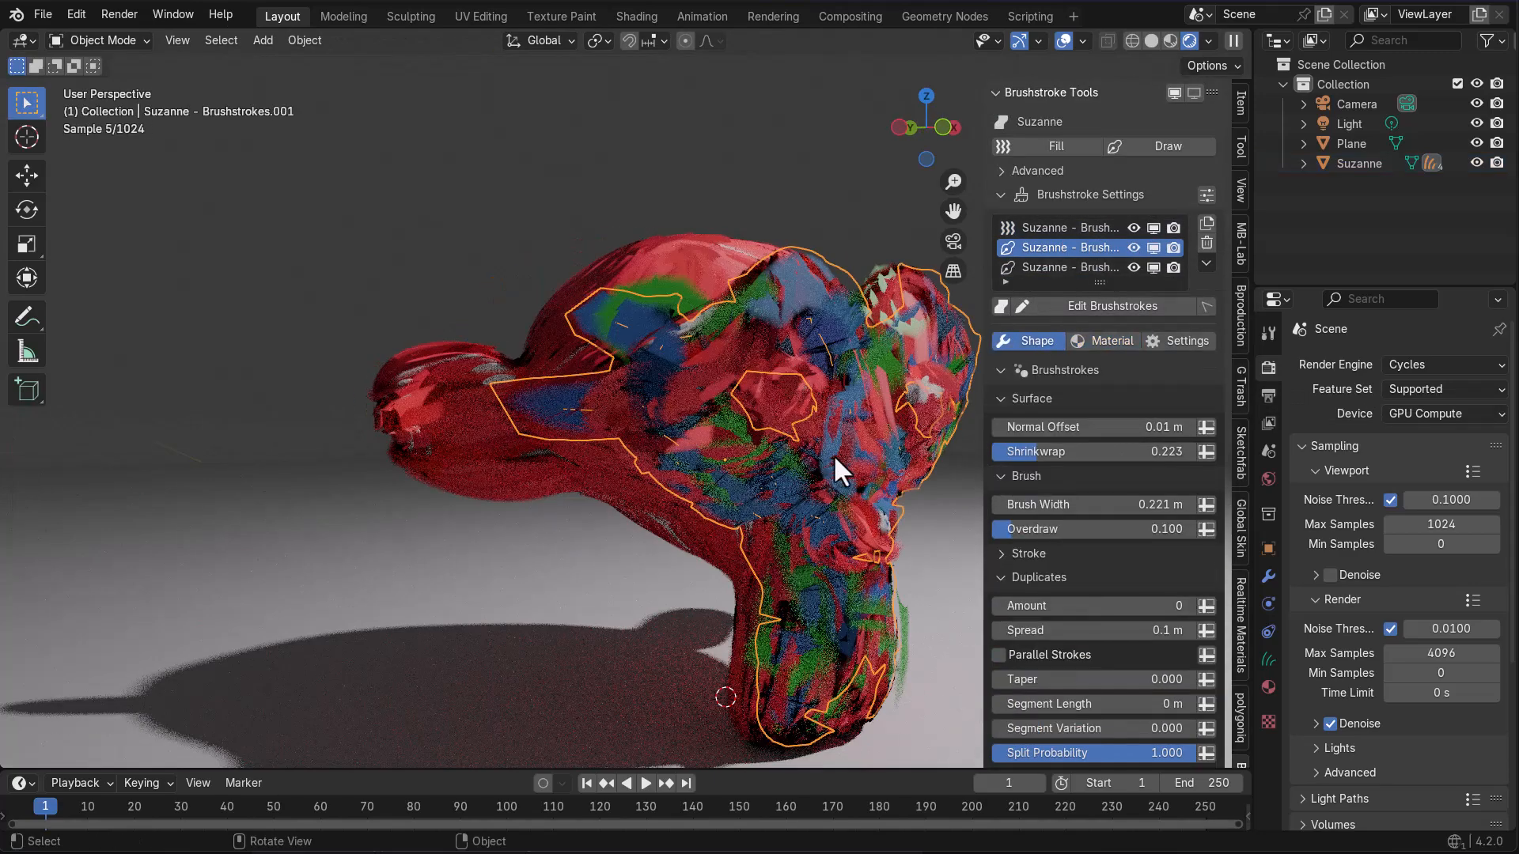
left_click_drag(1035, 452, 1171, 452)
left_click(1206, 264)
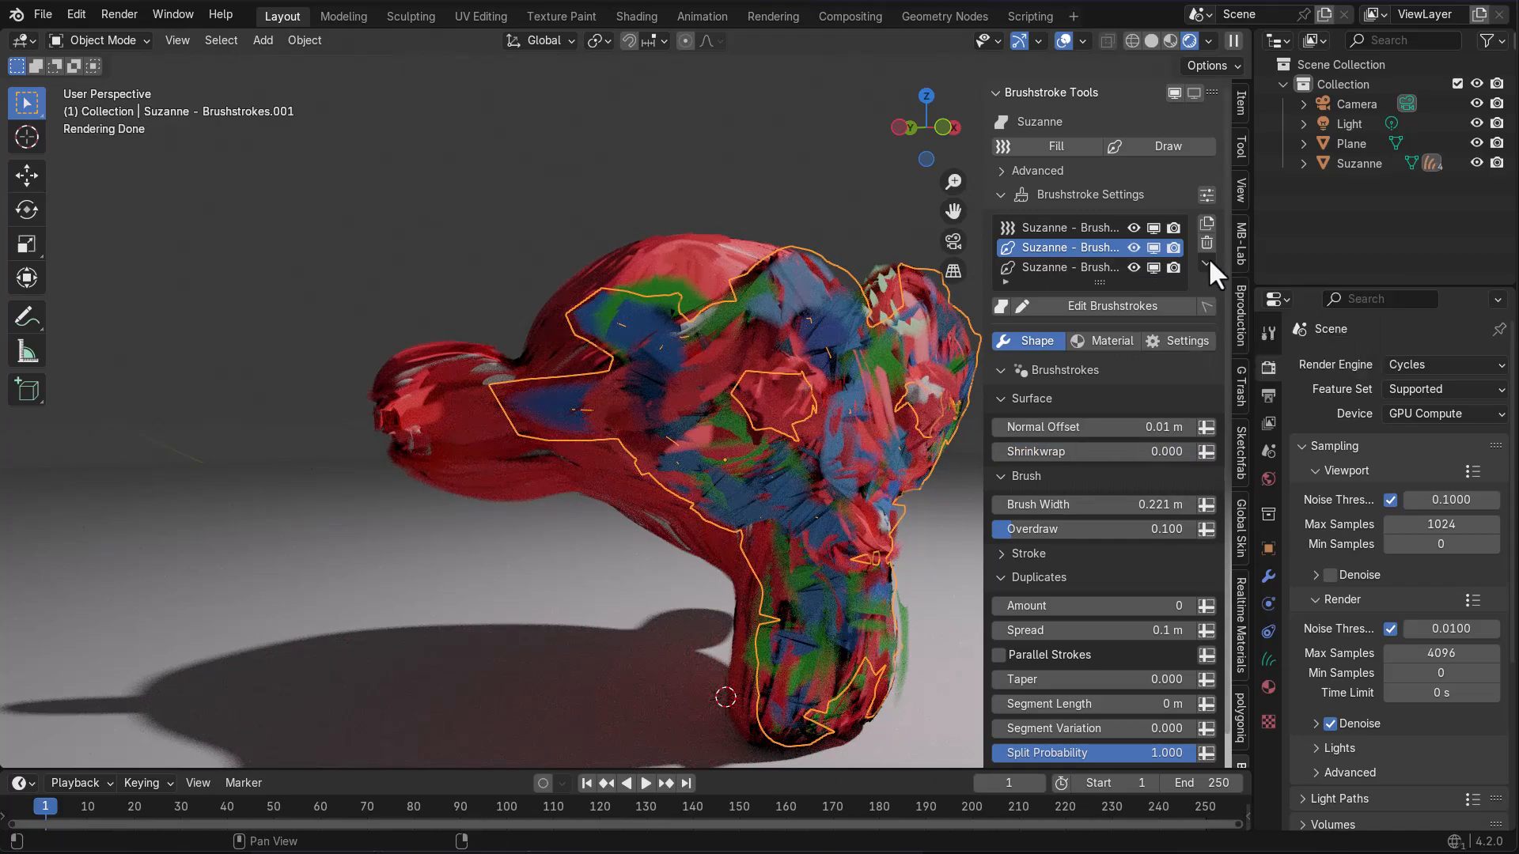
left_click(1206, 195)
left_click(1206, 195)
left_click(1207, 263)
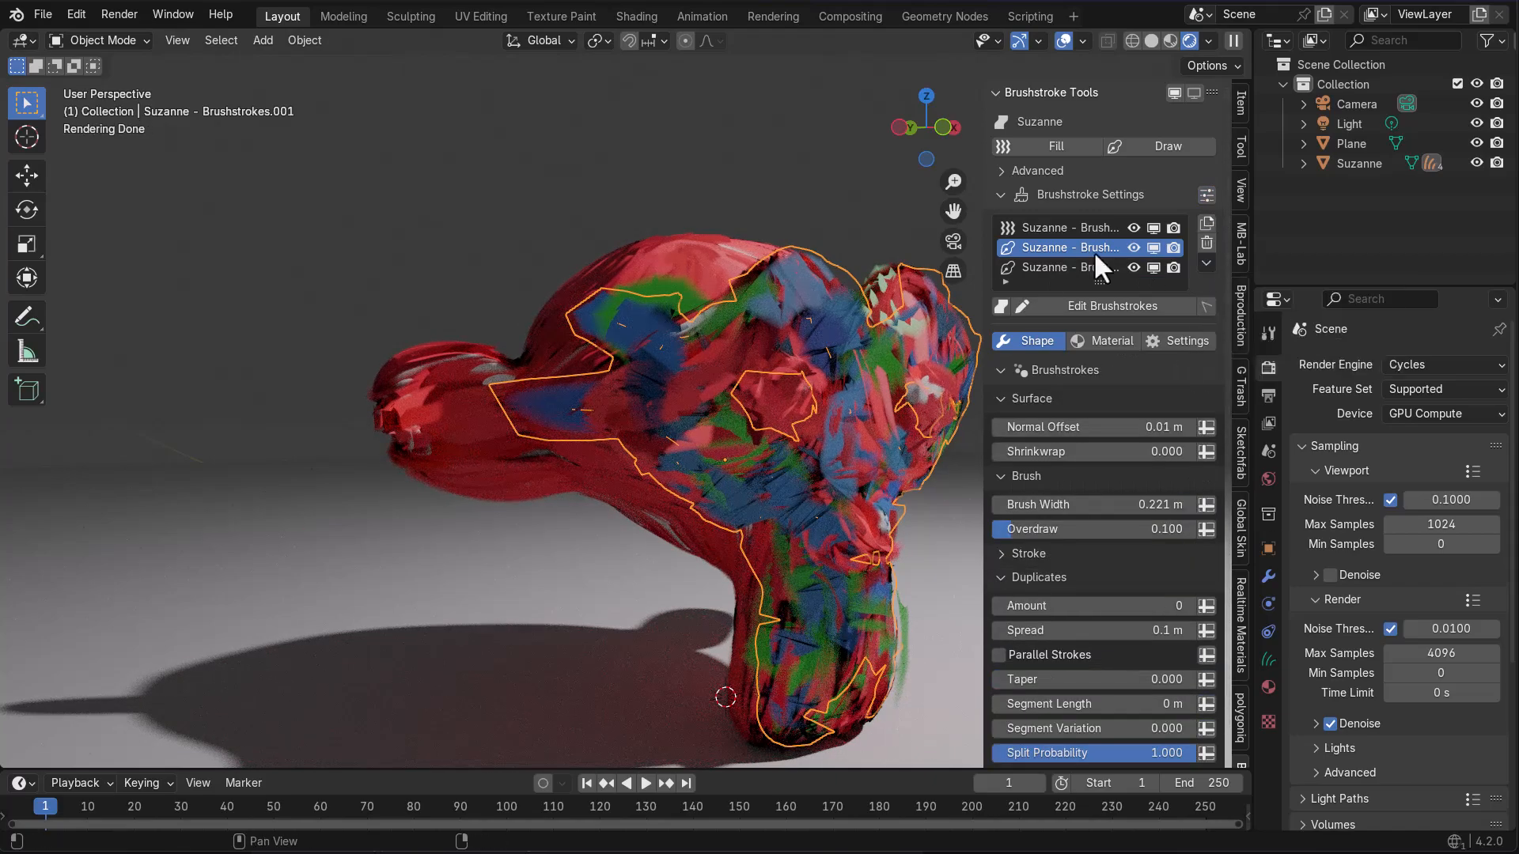
- Set the normal offset of the blue and green draw layers to 0.02 m each, and select the fill layer
mouse_move(1033, 428)
left_mouse_down()
mouse_move(1062, 428)
mouse_move(1049, 425)
left_mouse_up()
key("ctrl+z")
left_click_drag(1049, 425, 1065, 425)
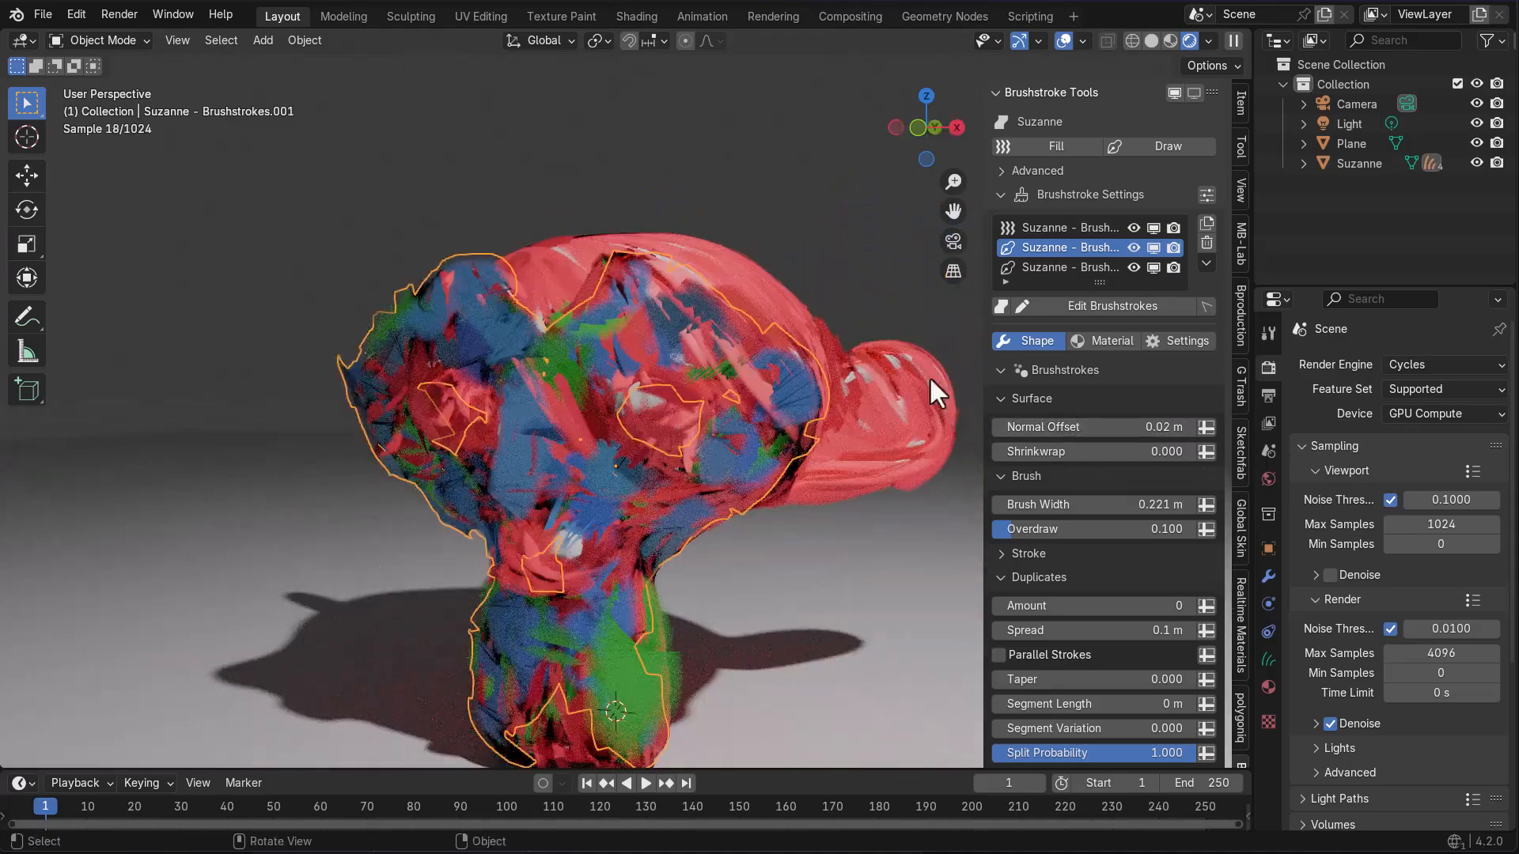
mouse_move(1100, 283)
left_mouse_down()
mouse_move(1099, 325)
mouse_move(1102, 295)
left_mouse_up()
left_click(1100, 267)
mouse_move(1079, 447)
left_mouse_down()
mouse_move(1151, 447)
mouse_move(1058, 443)
left_mouse_up()
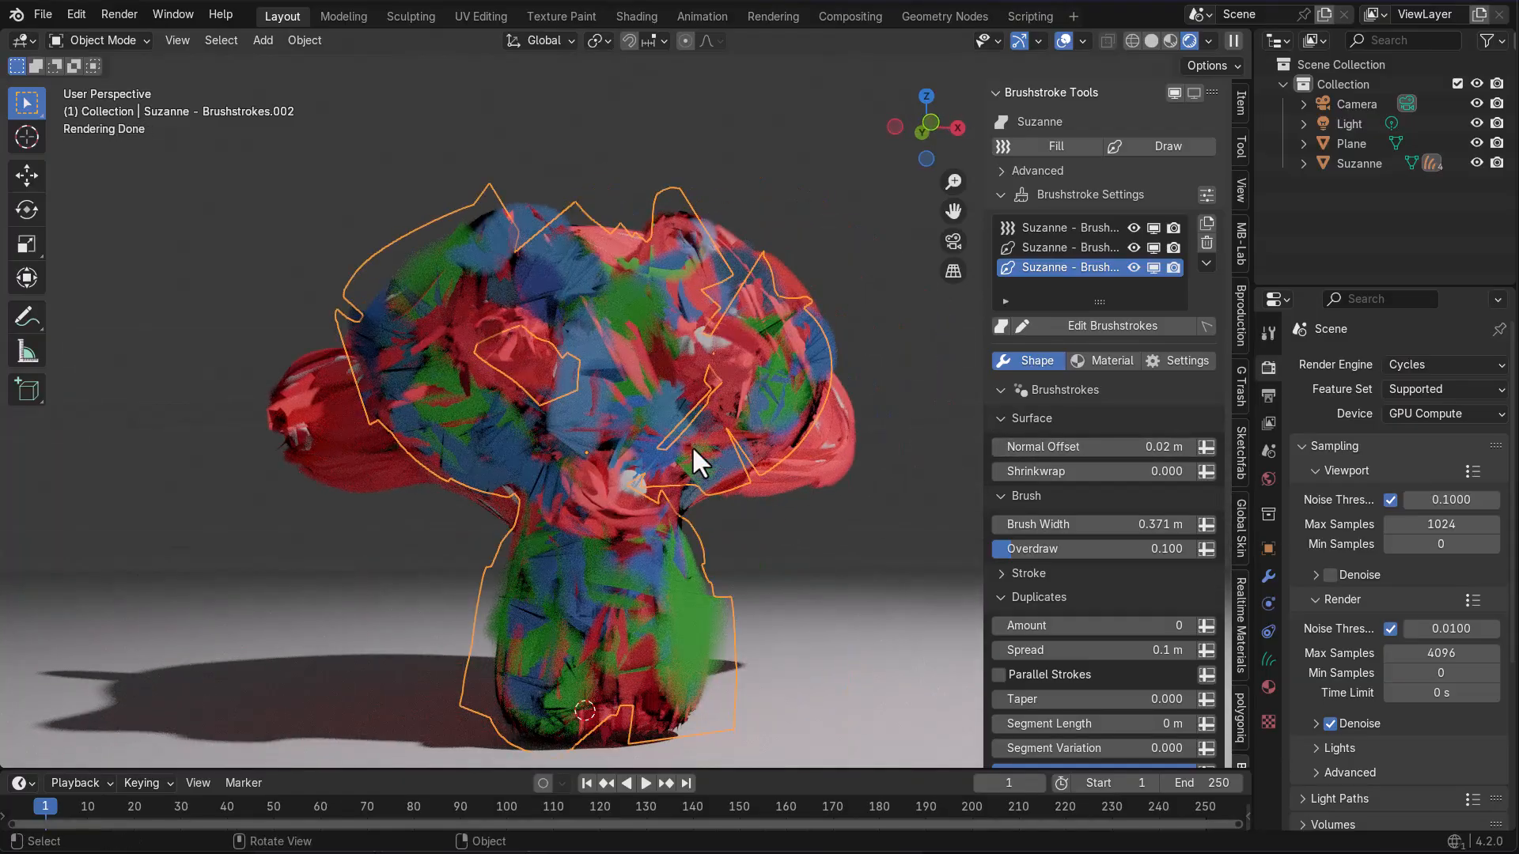
left_click(1063, 228)
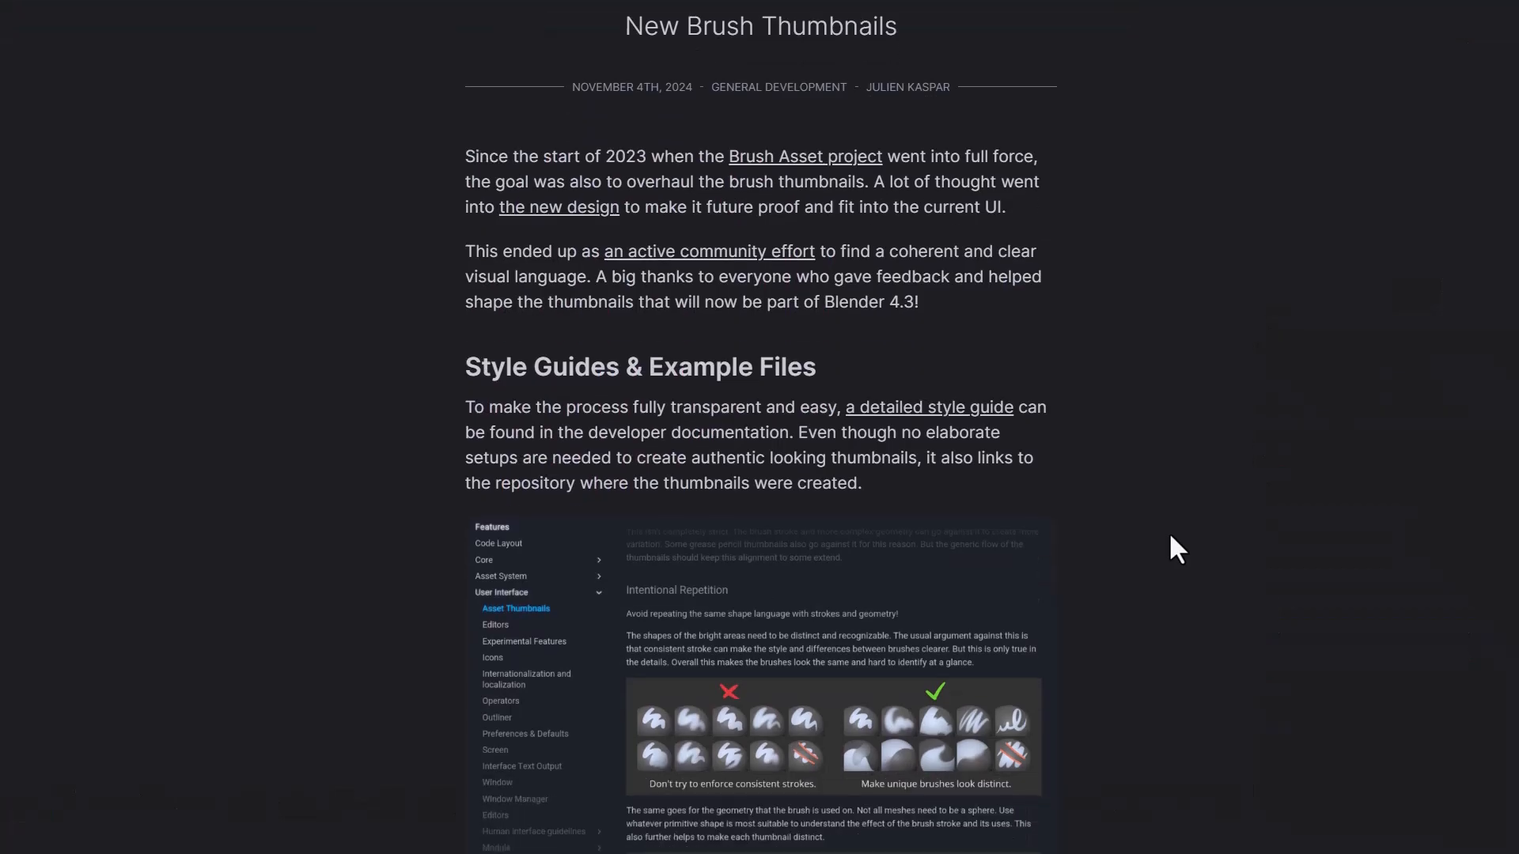
- Read the New Brush Thumbnails article in the browser, from the style guides to the collage of previous thumbnails and the design goals
scroll(1171, 537, "down", 1)
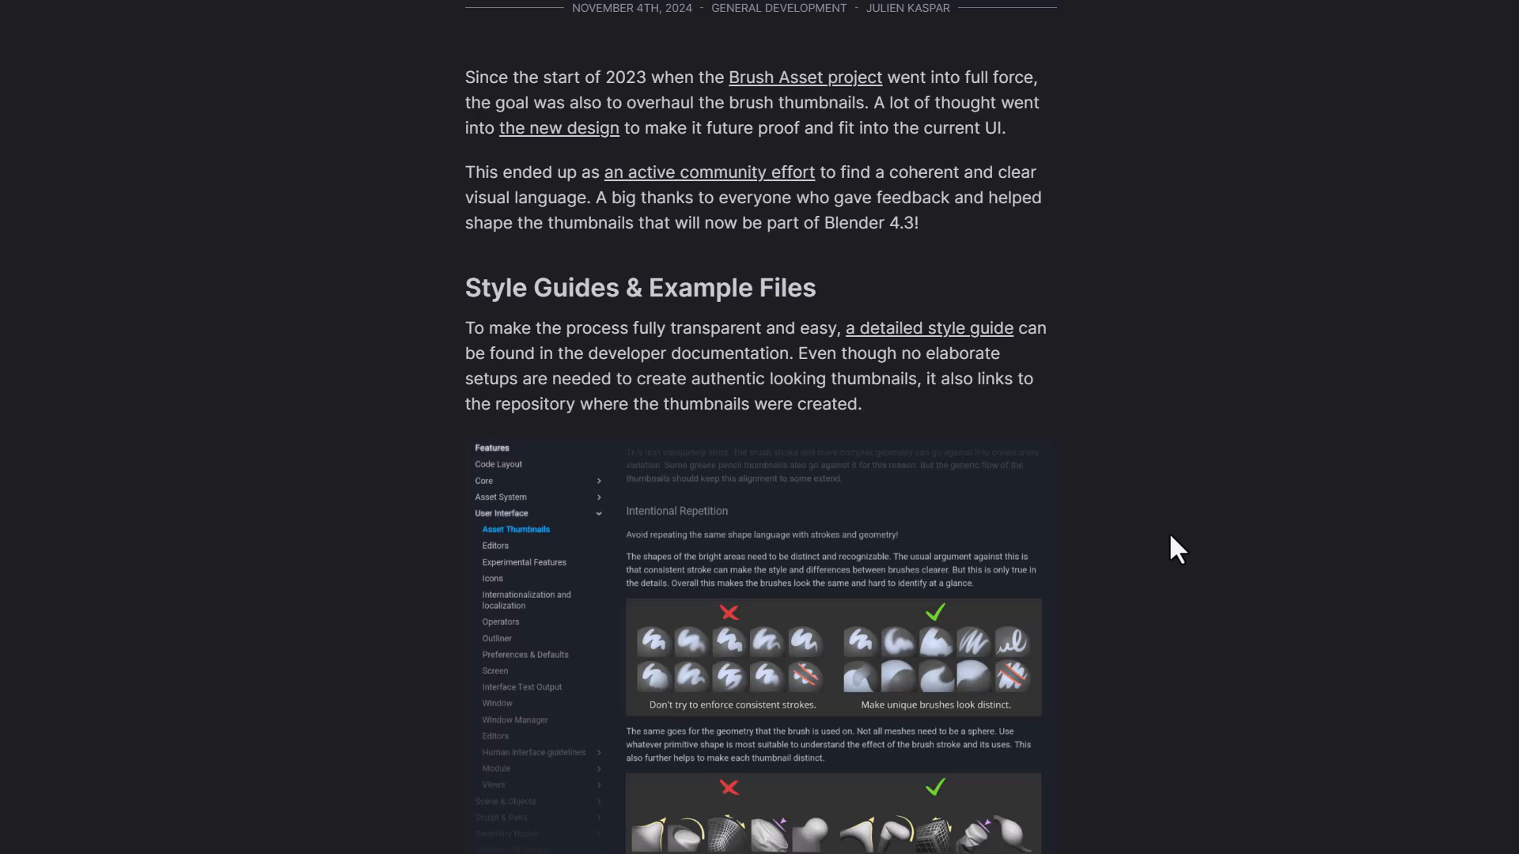
scroll(1171, 536, "down", 3)
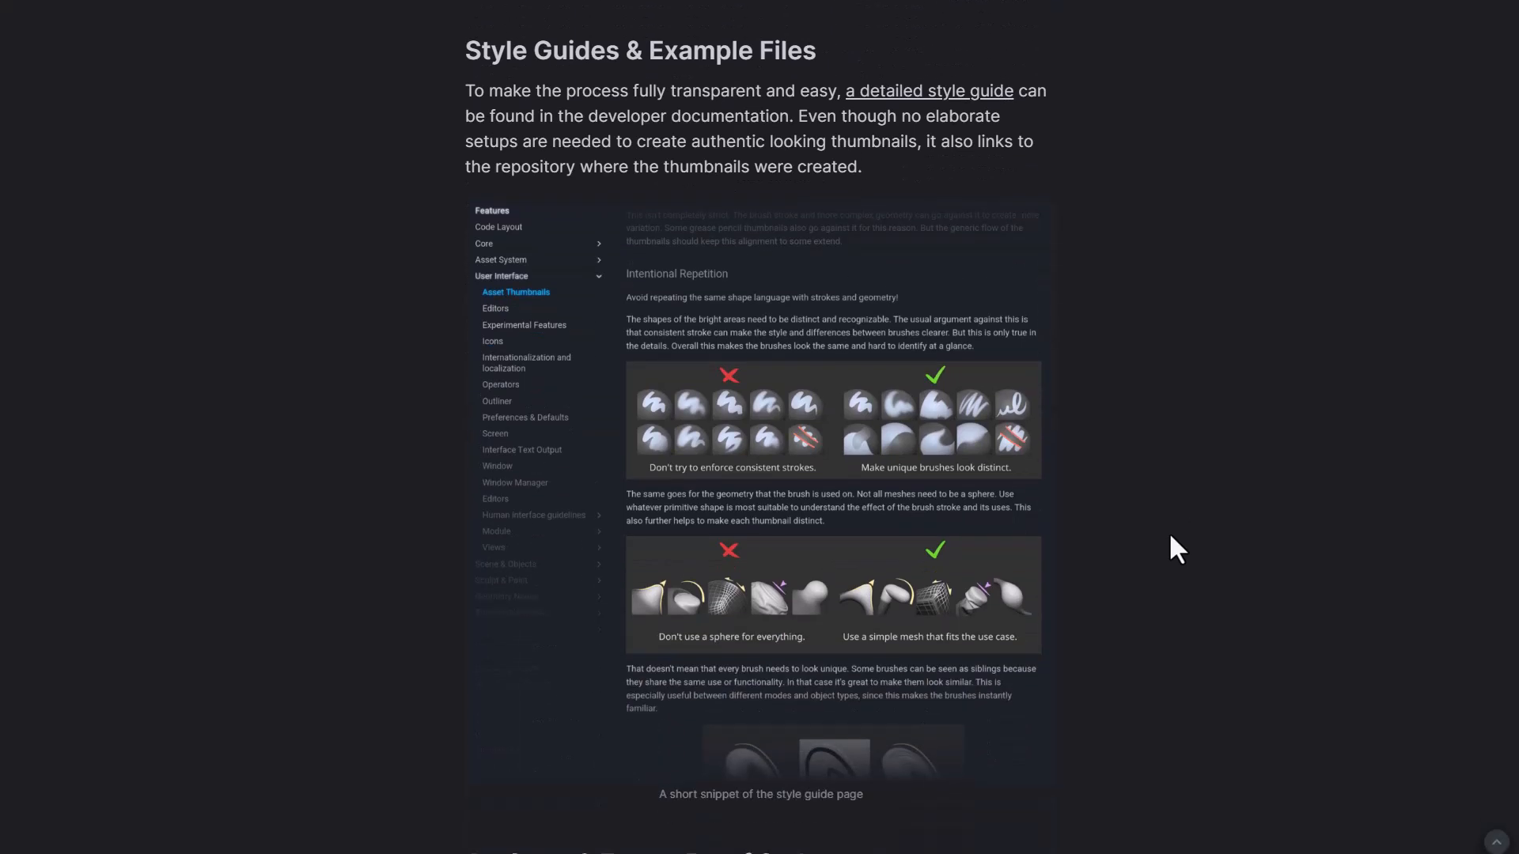
scroll(1171, 537, "down", 10)
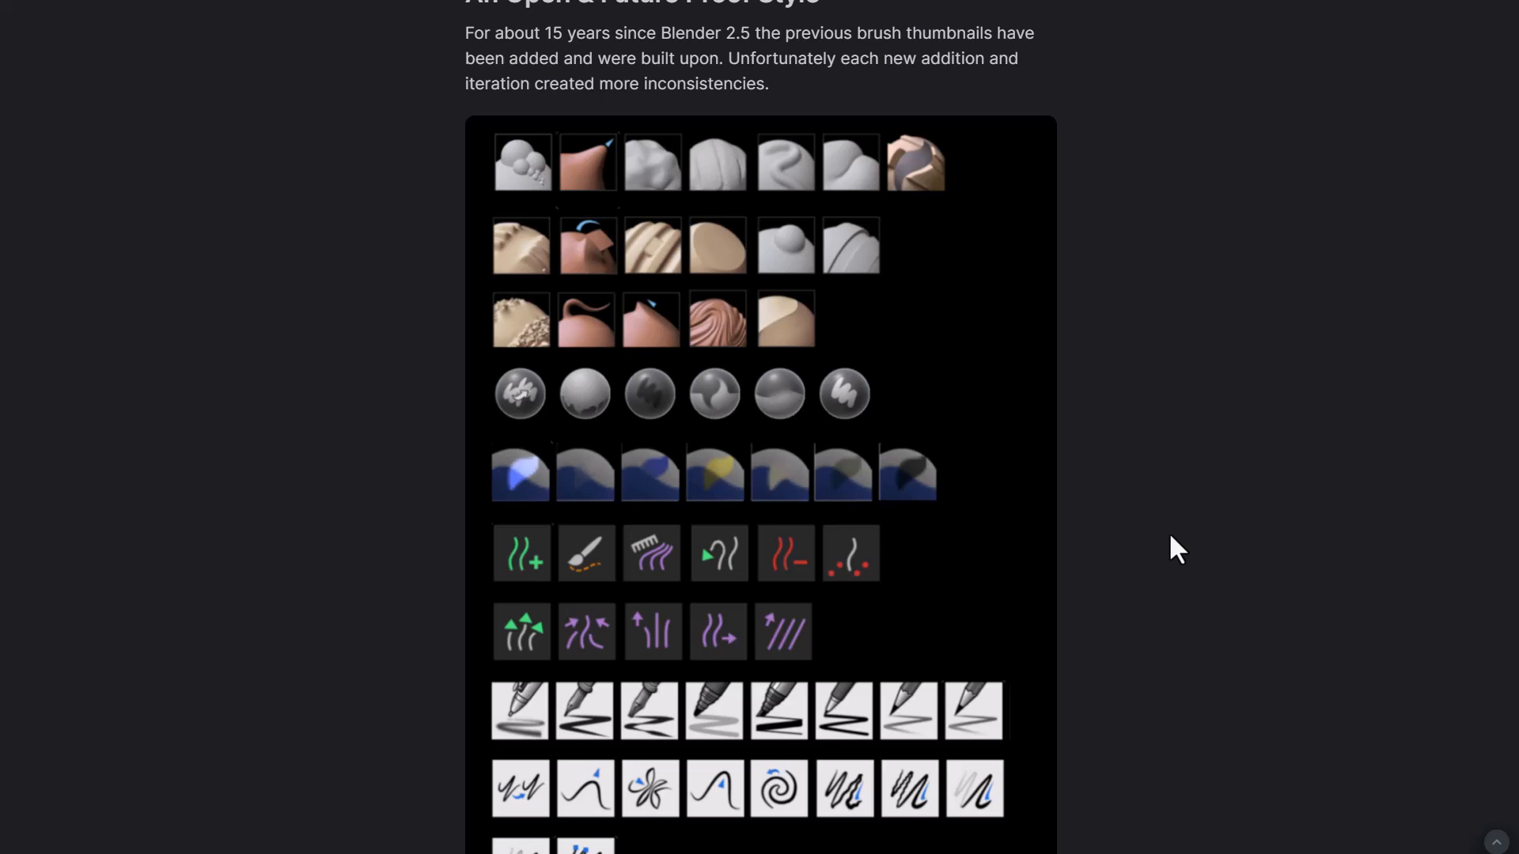
scroll(1170, 536, "down", 8)
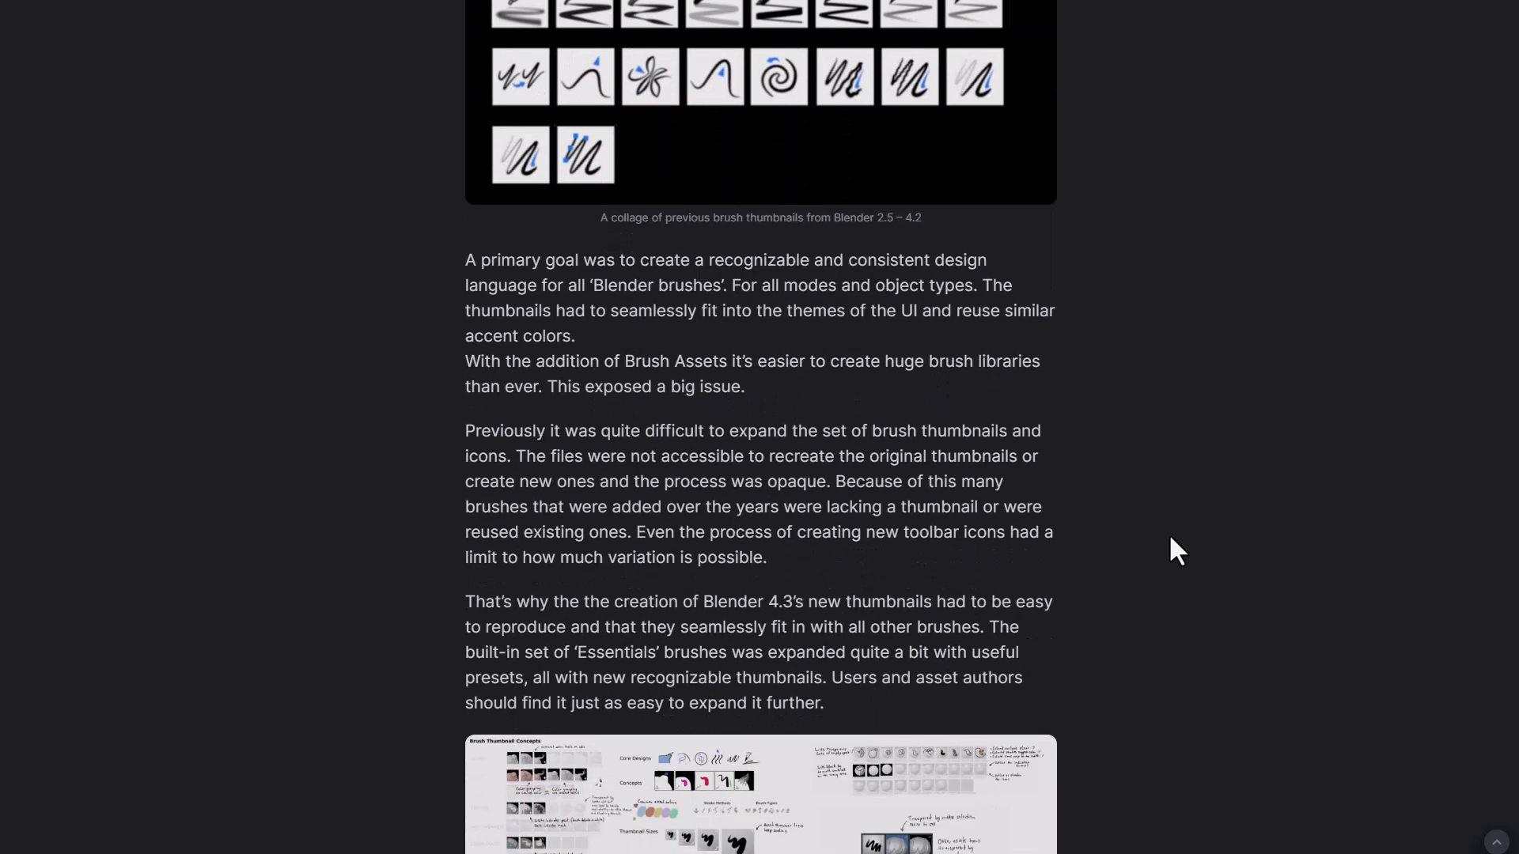
scroll(1170, 536, "up", 3)
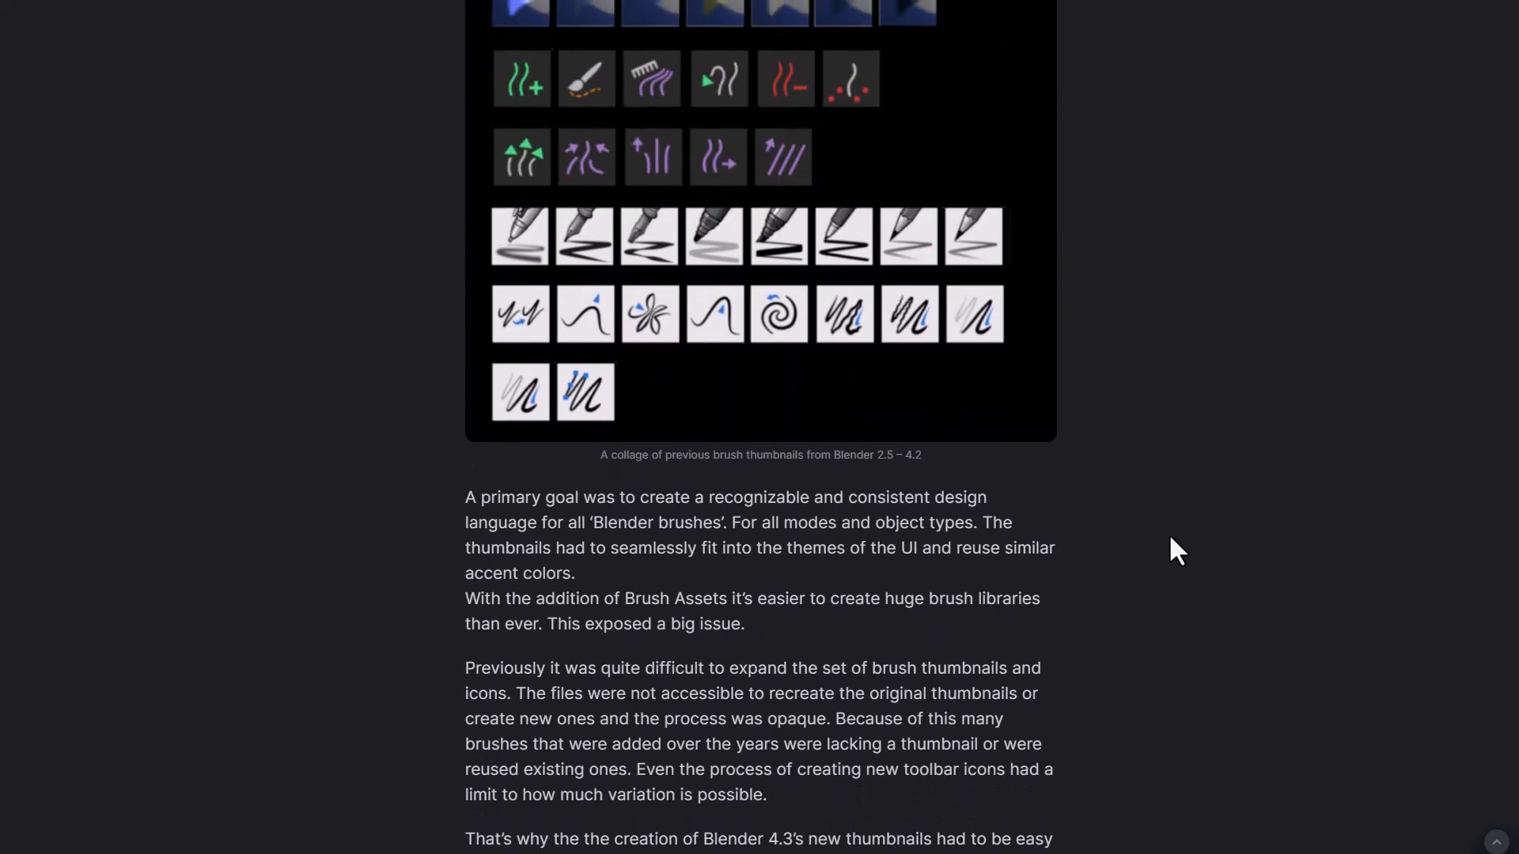
scroll(1170, 537, "up", 1)
scroll(1170, 538, "down", 7)
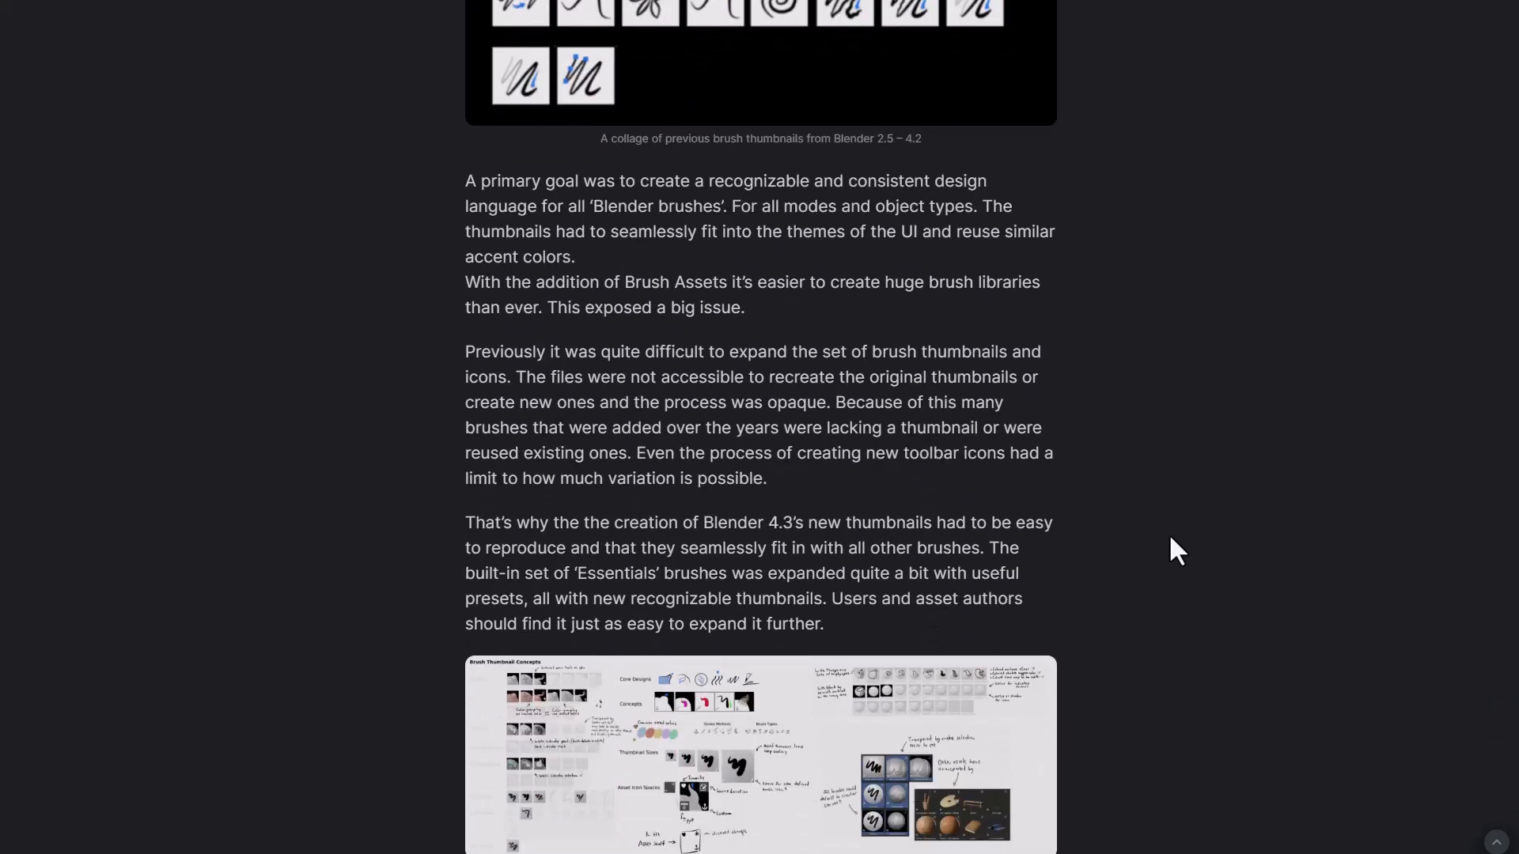
scroll(1169, 538, "up", 4)
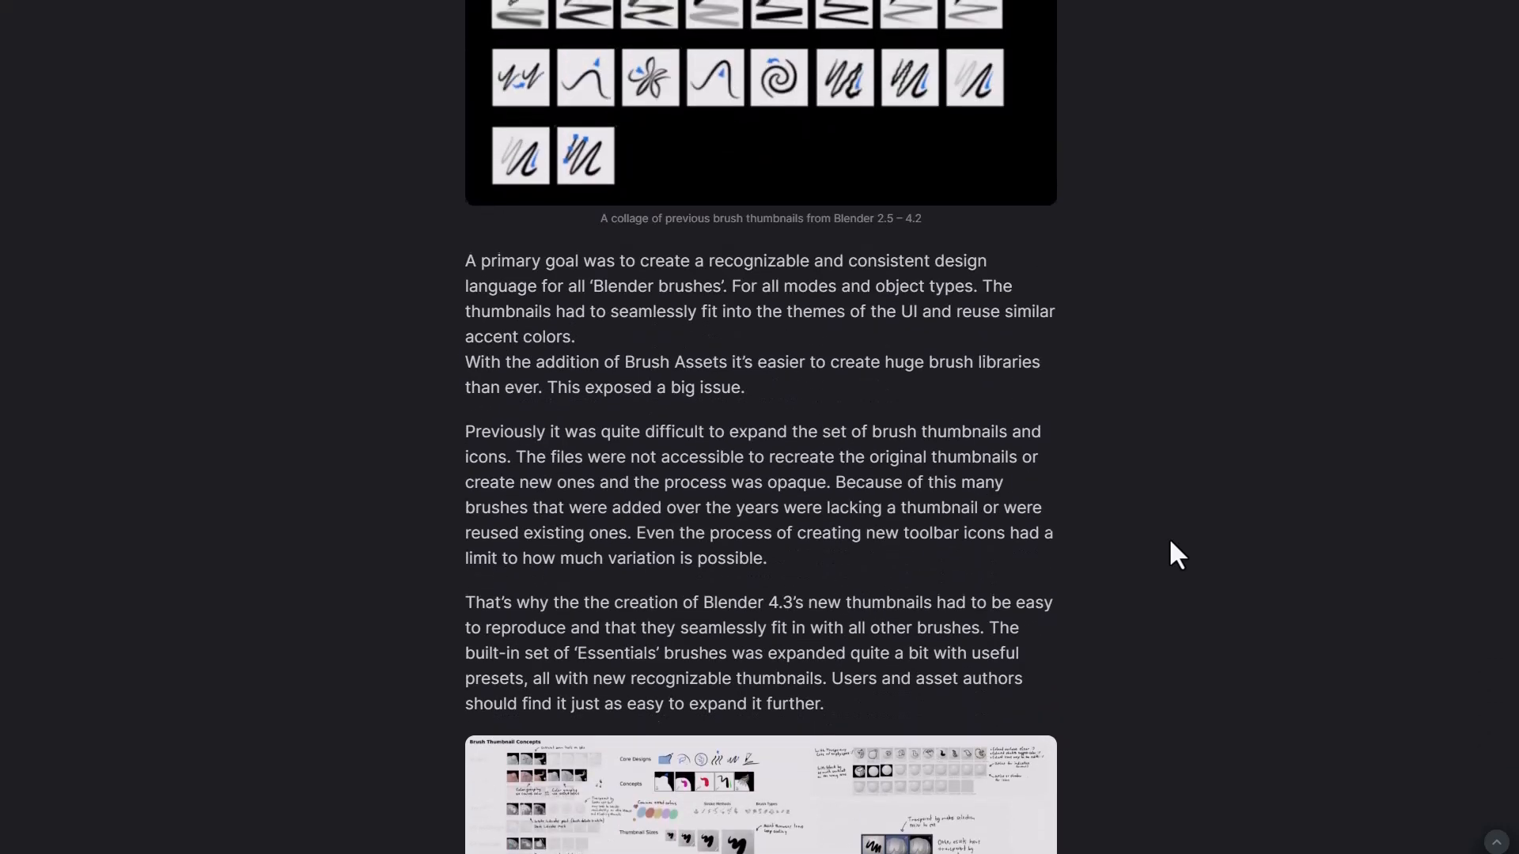